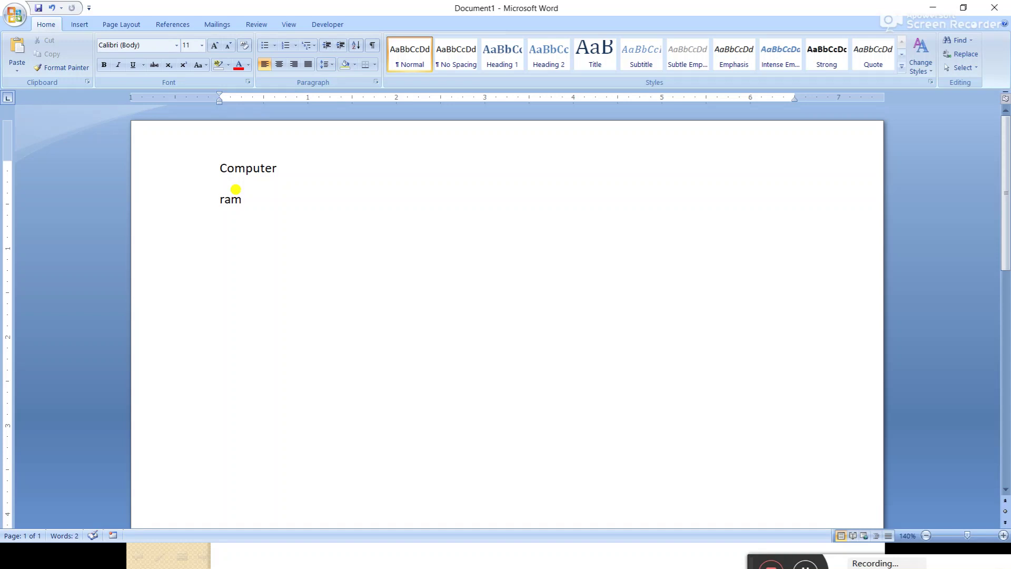
Step: Add the lines "Rom" and "motherboard" as separate paragraphs below the "ram" line
key(Return)
text(rom)
key(Return)
text(mo)
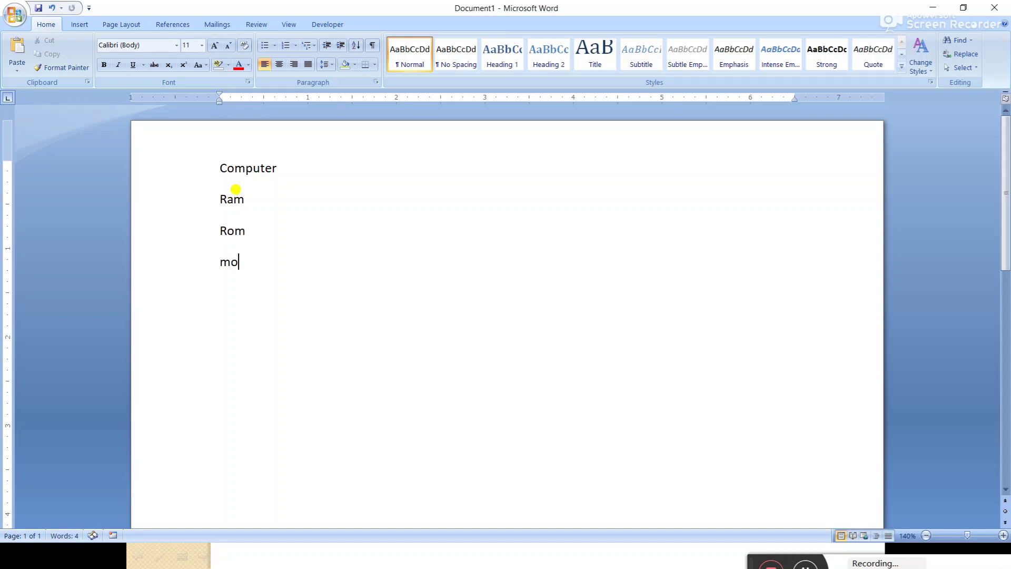
text(therboard)
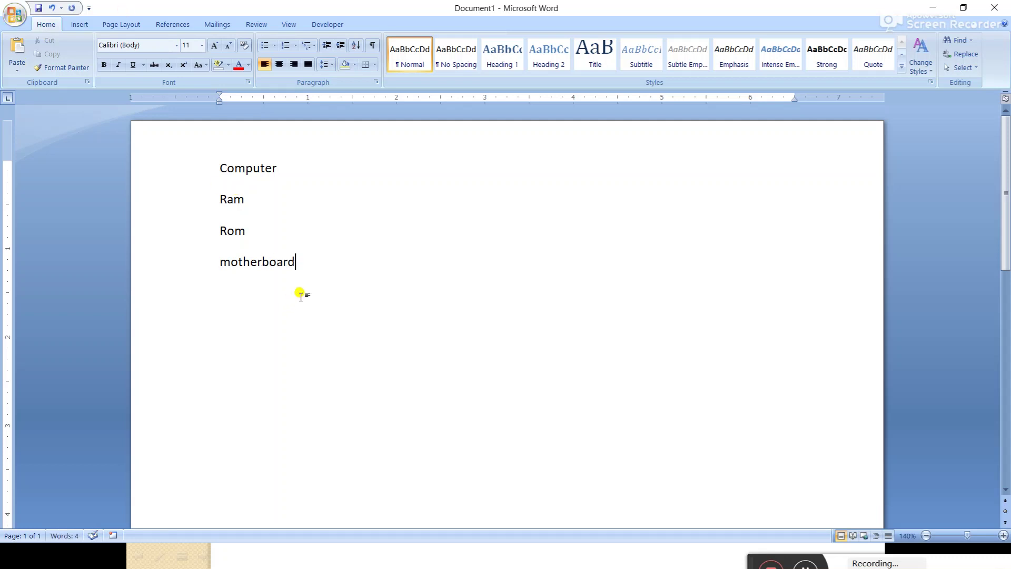
drag(276, 167, 194, 179)
click(287, 169)
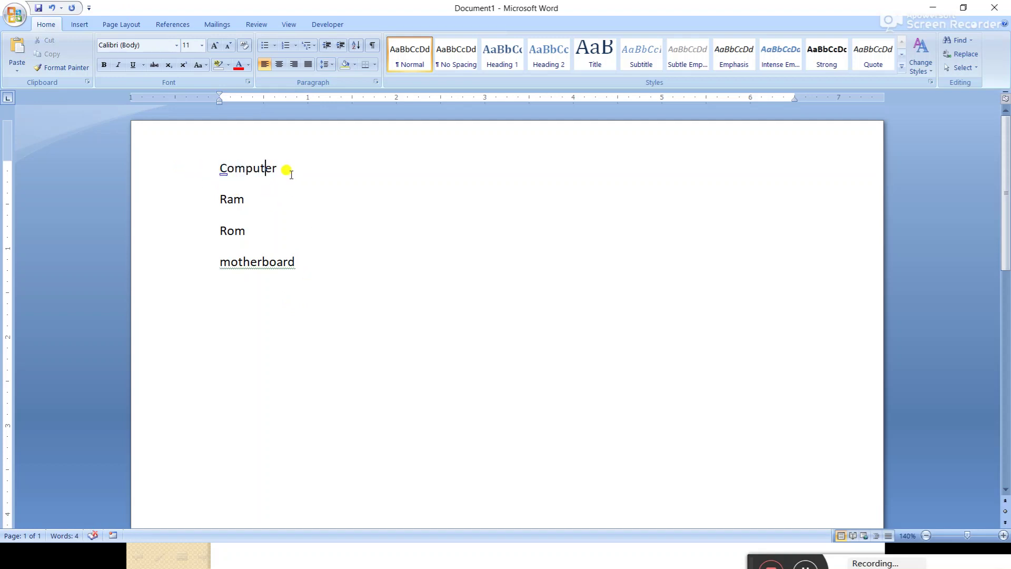
drag(287, 169, 226, 177)
double_click(223, 204)
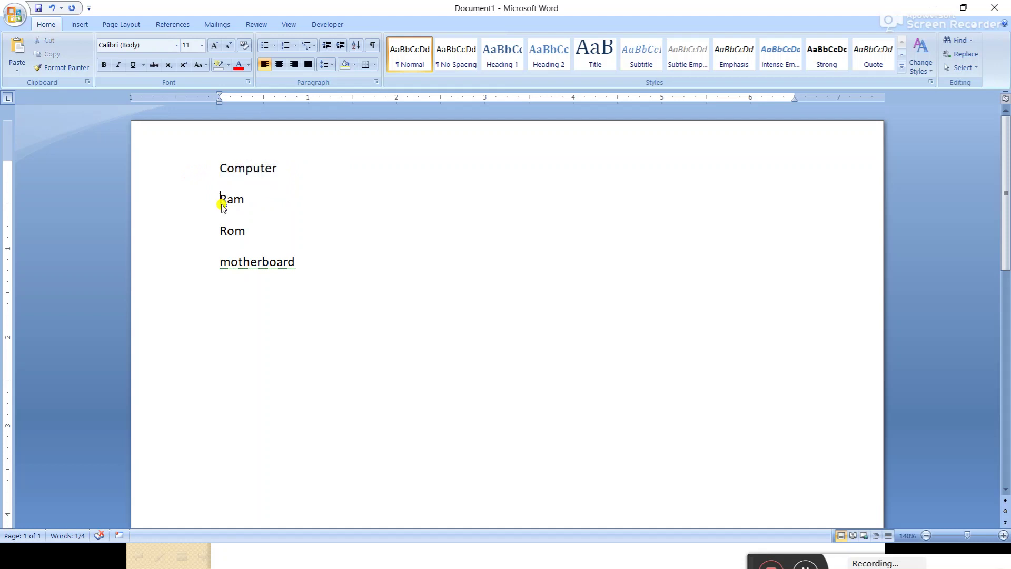
click(218, 231)
click(218, 232)
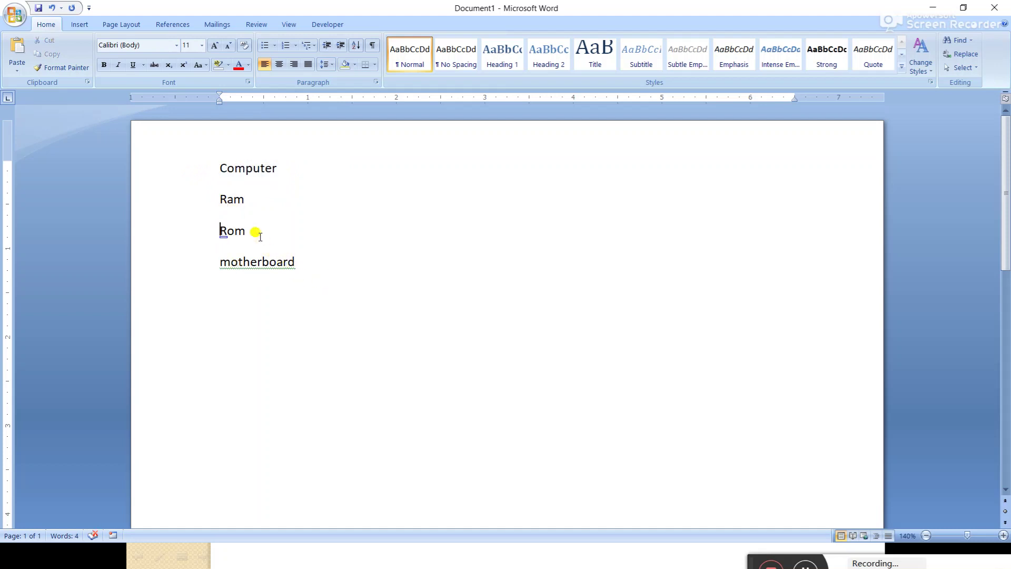
Step: Apply the Heading 1 style to the "Computer" line
drag(217, 170, 278, 167)
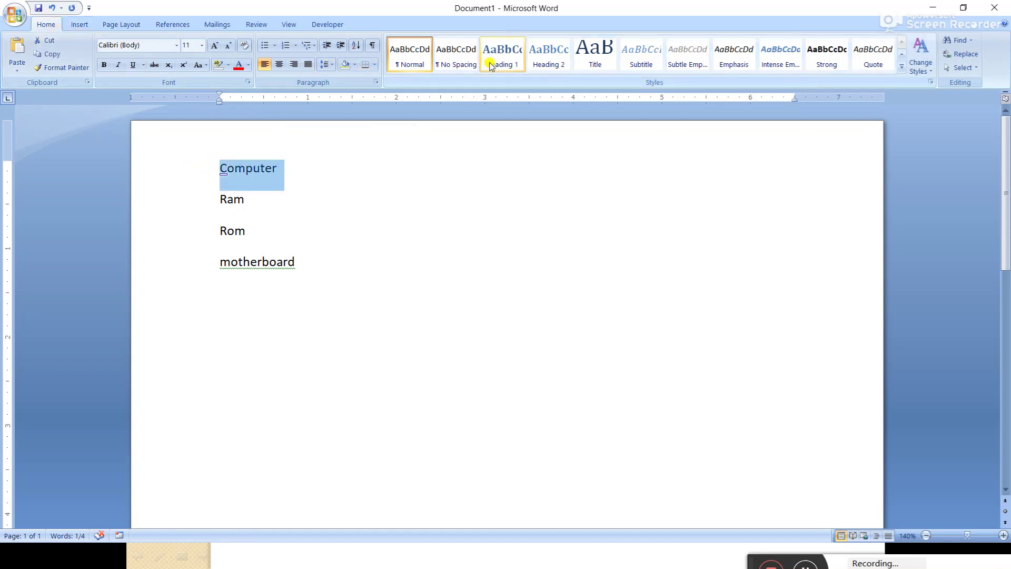
click(901, 66)
click(677, 249)
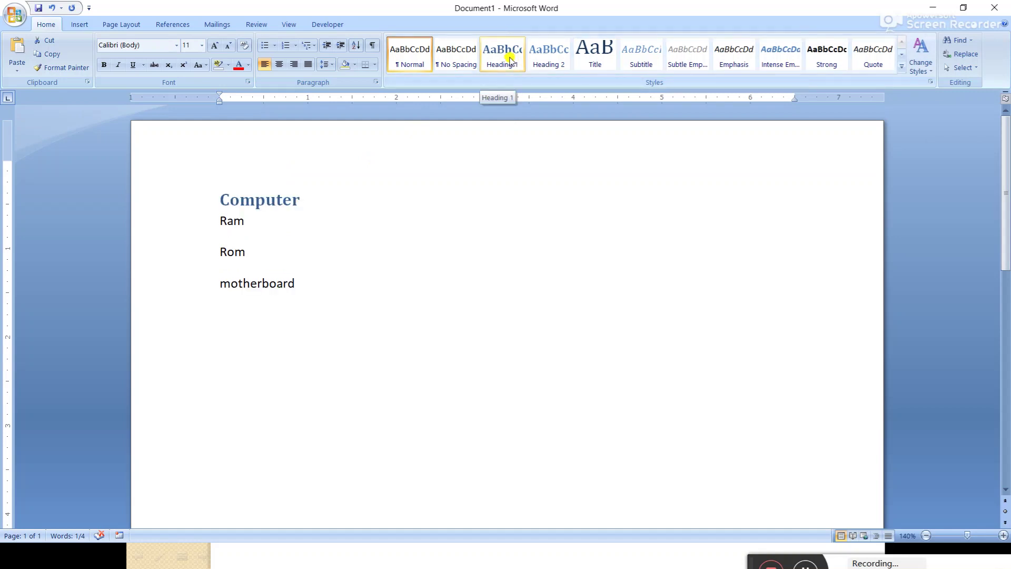
click(509, 61)
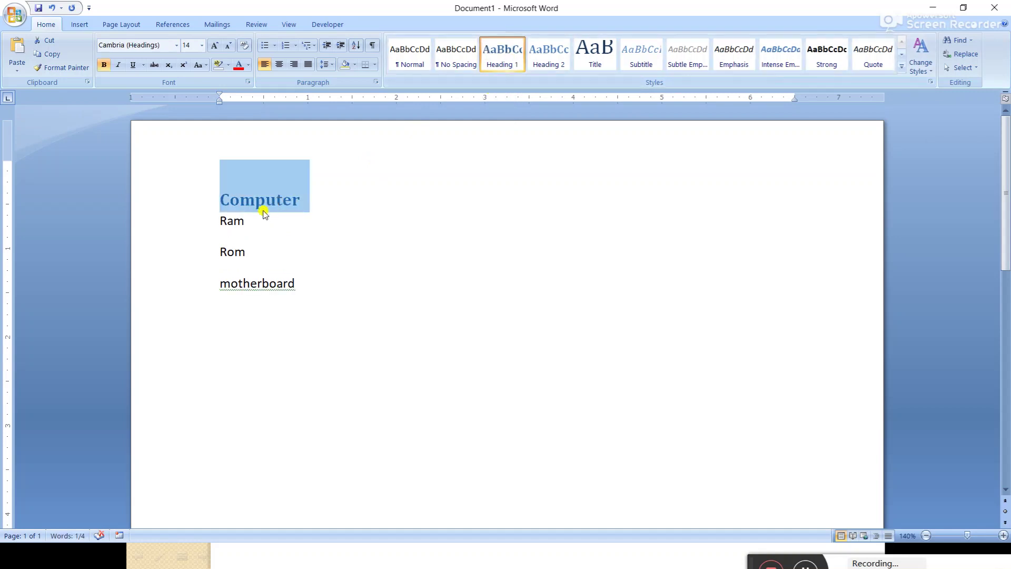
click(289, 206)
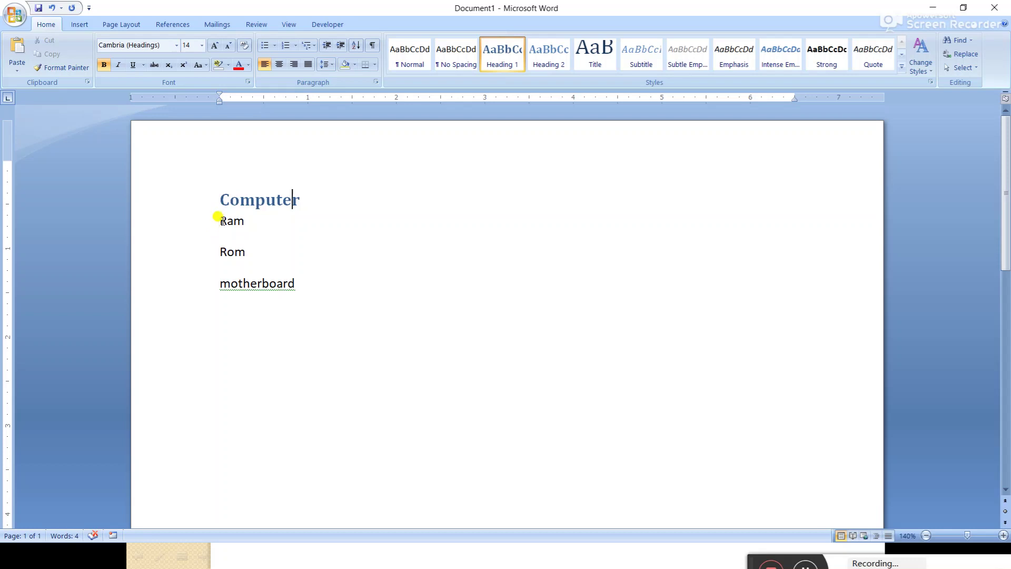
Step: Mark the Ram, Rom and motherboard lines as Level 2 entries for the table of contents
drag(218, 220, 289, 288)
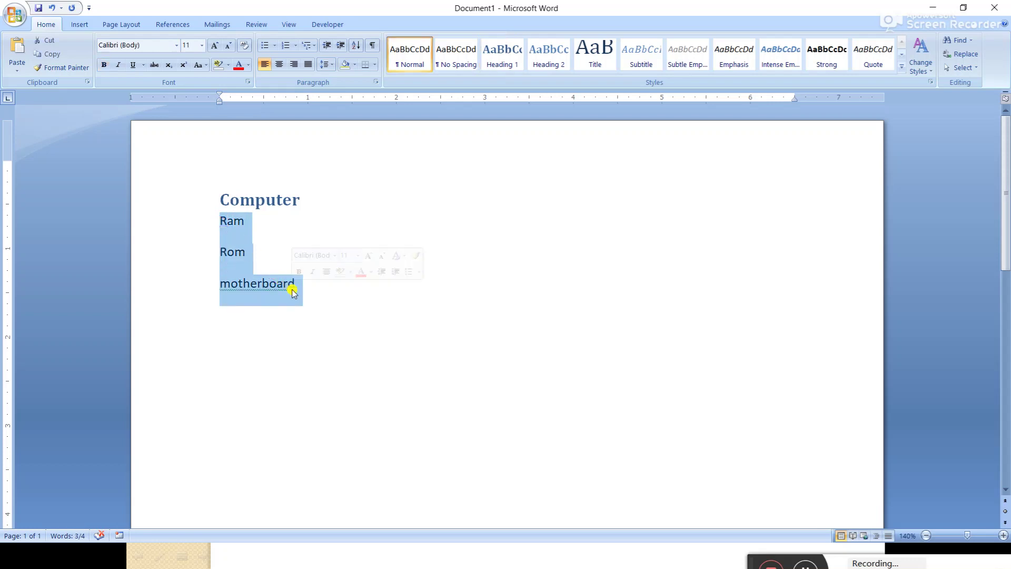
click(173, 27)
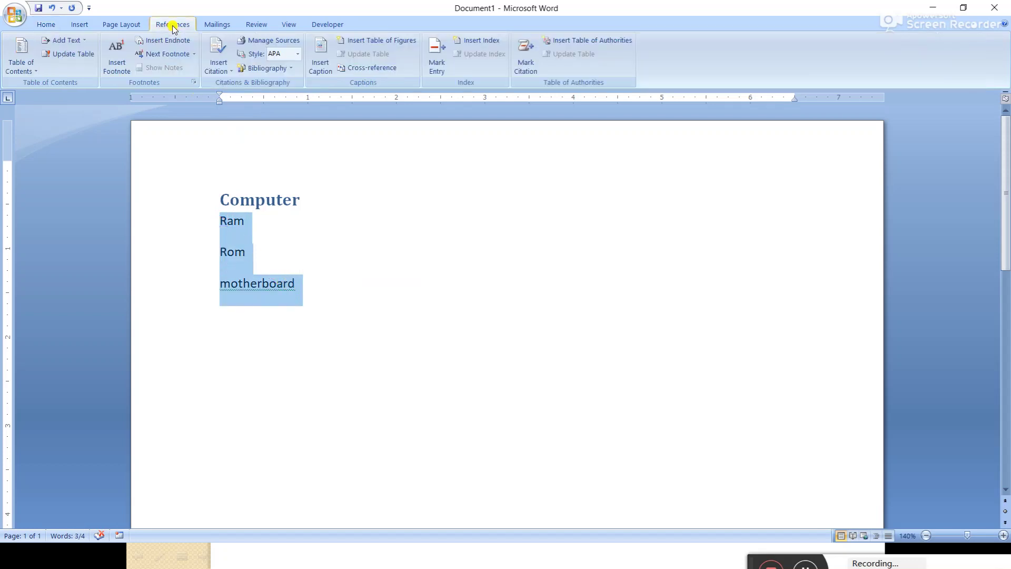
click(83, 46)
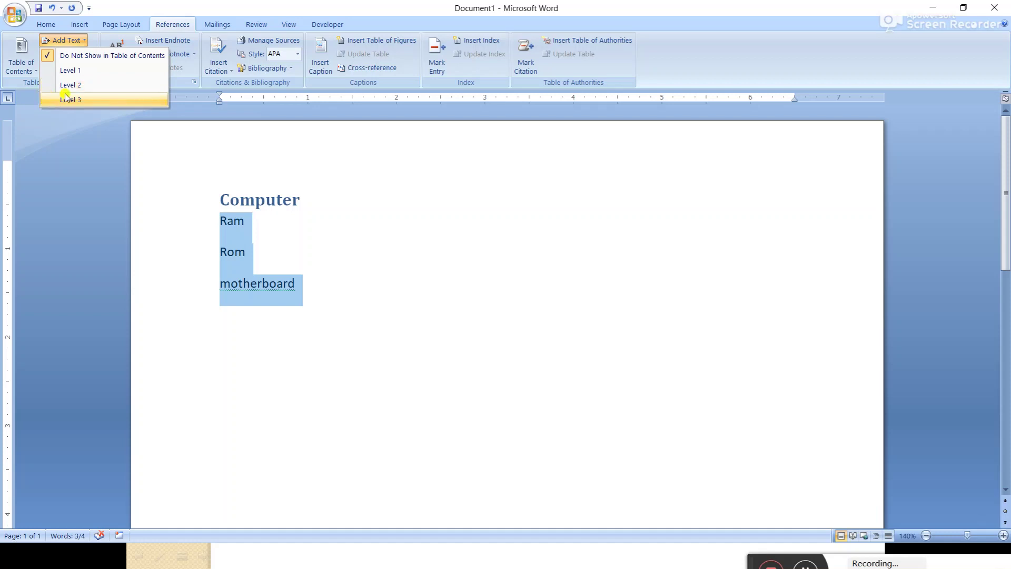
click(77, 84)
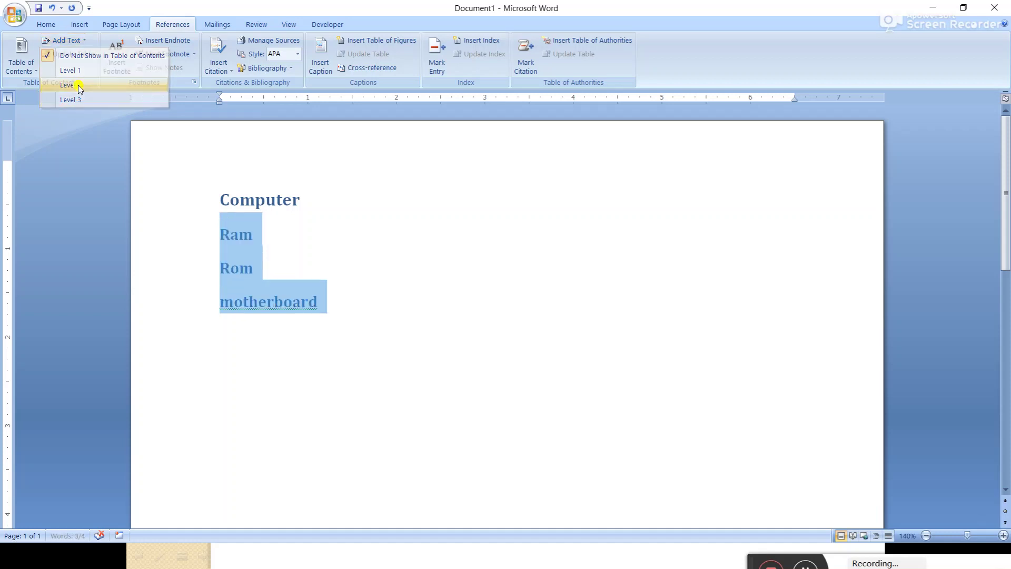
click(289, 247)
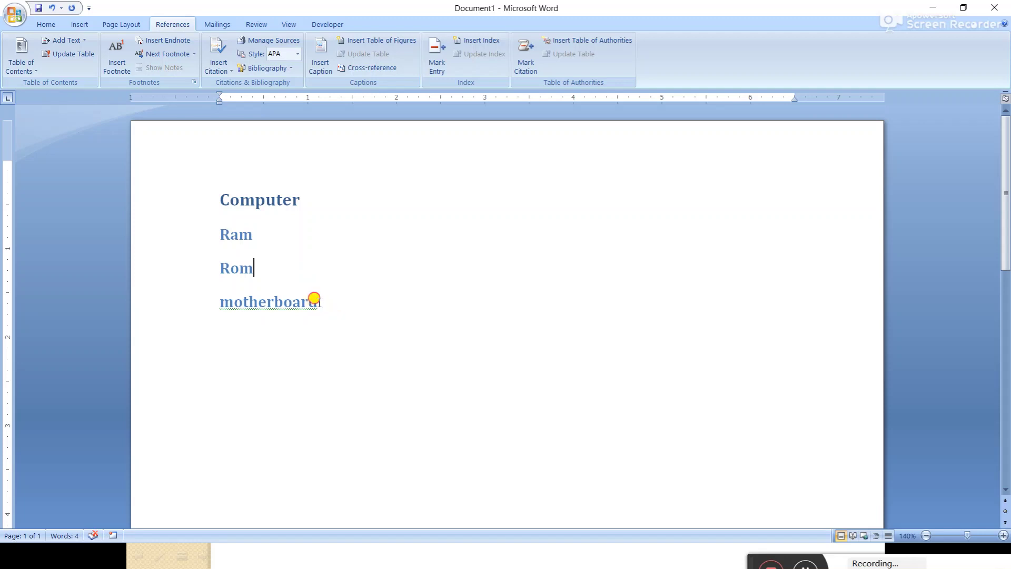
Step: Add blank lines after the motherboard heading and insert a table of contents there with the From template format and three levels
click(328, 304)
key(Return)
key(Return)
key(Return)
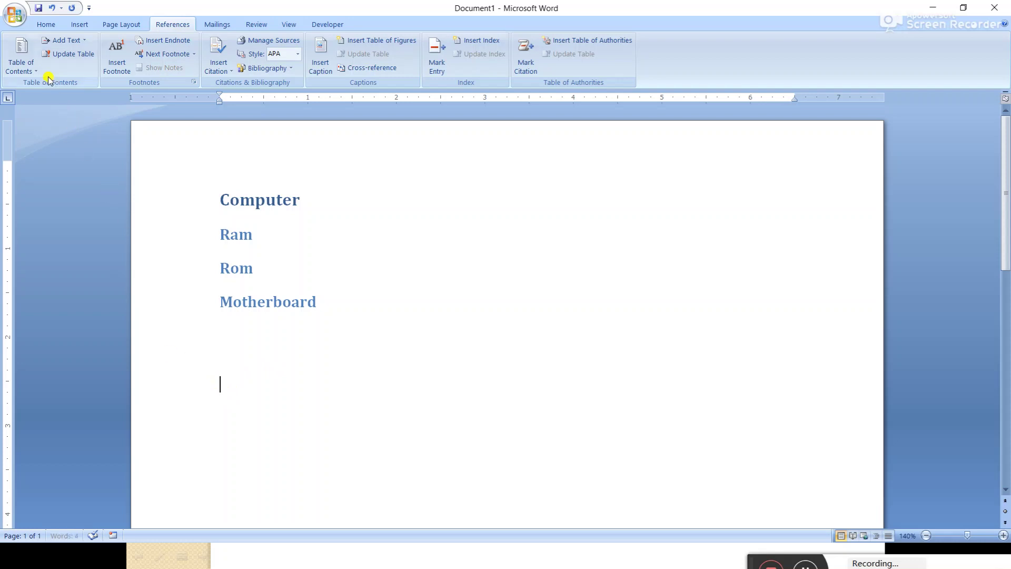
click(31, 70)
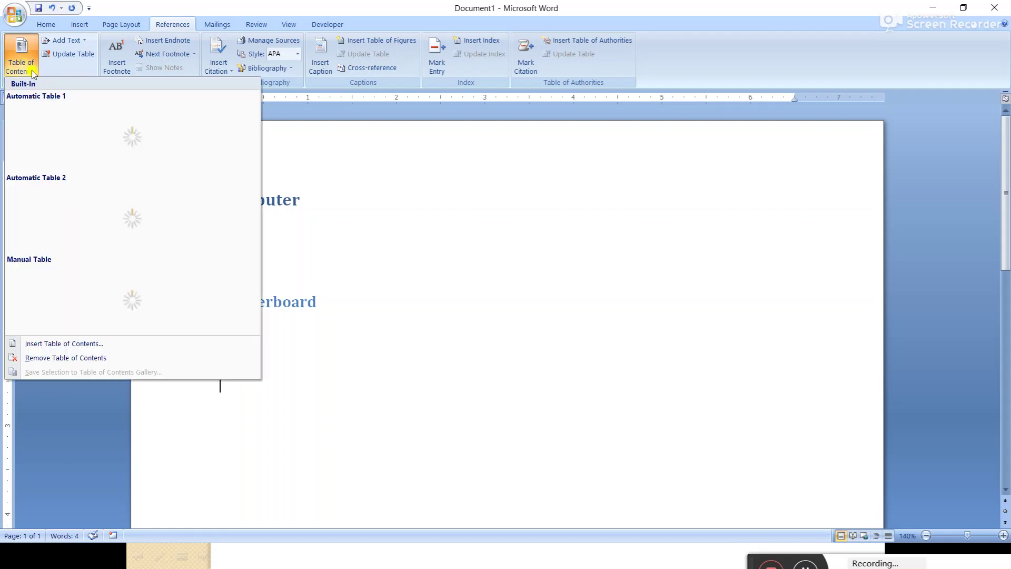
click(83, 345)
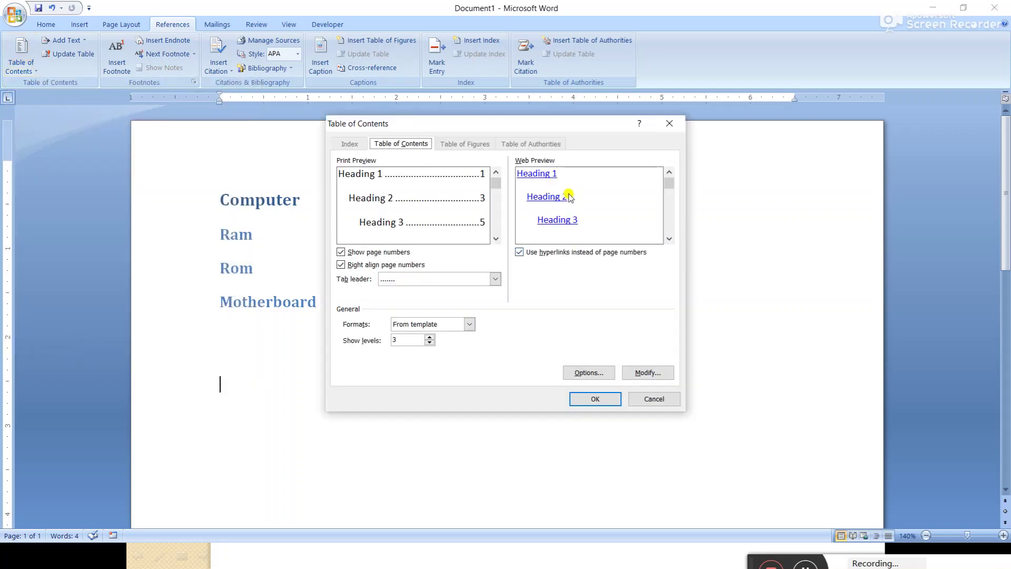
drag(541, 126, 667, 86)
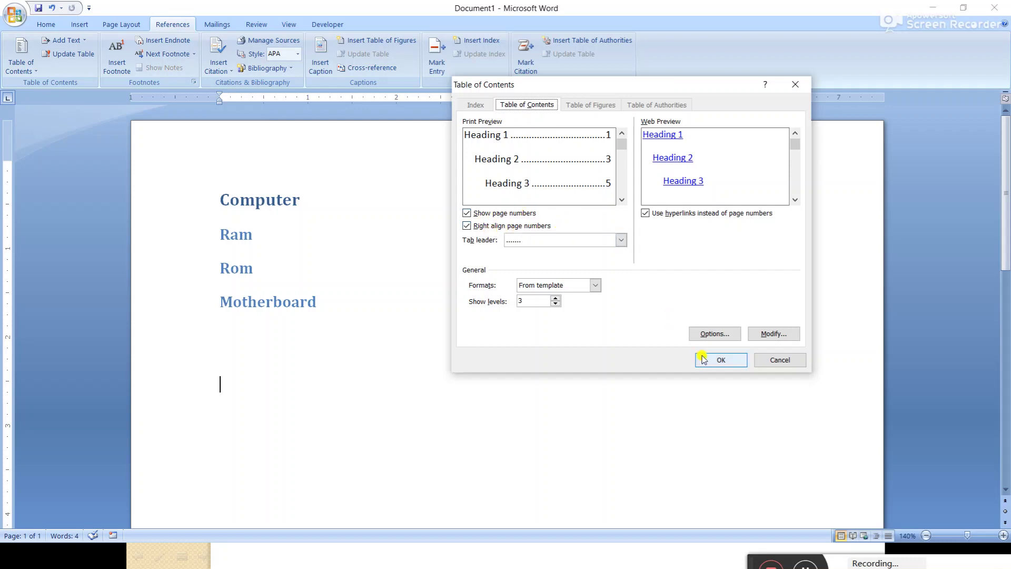
click(718, 360)
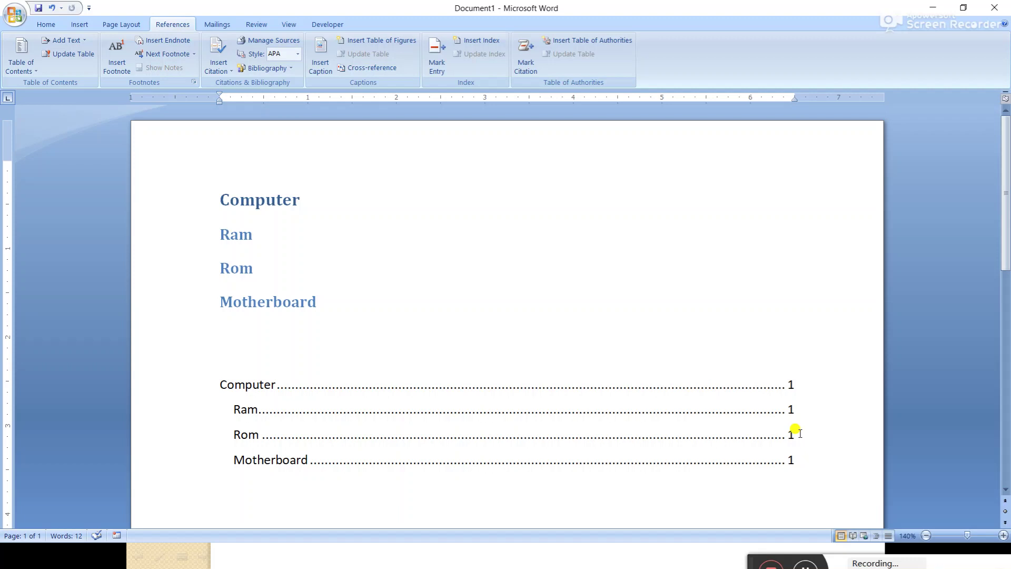
Step: Insert a page break below the table of contents and enter the lines "Rich Dad & Poor Dad", "Rose" and "index" on the new page
scroll(374, 452, down, 2)
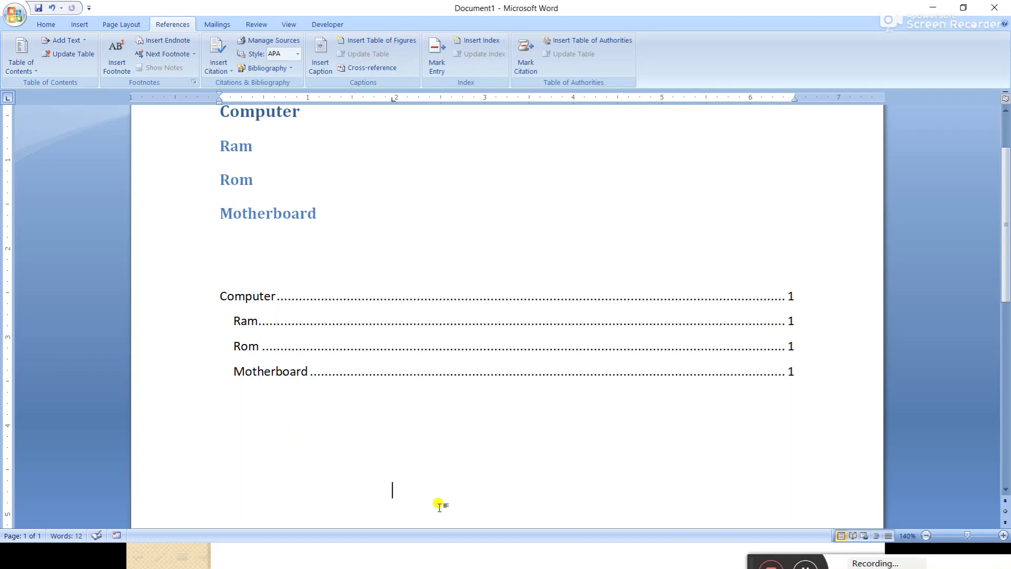
key(ctrl+Return)
scroll(435, 503, down, 2)
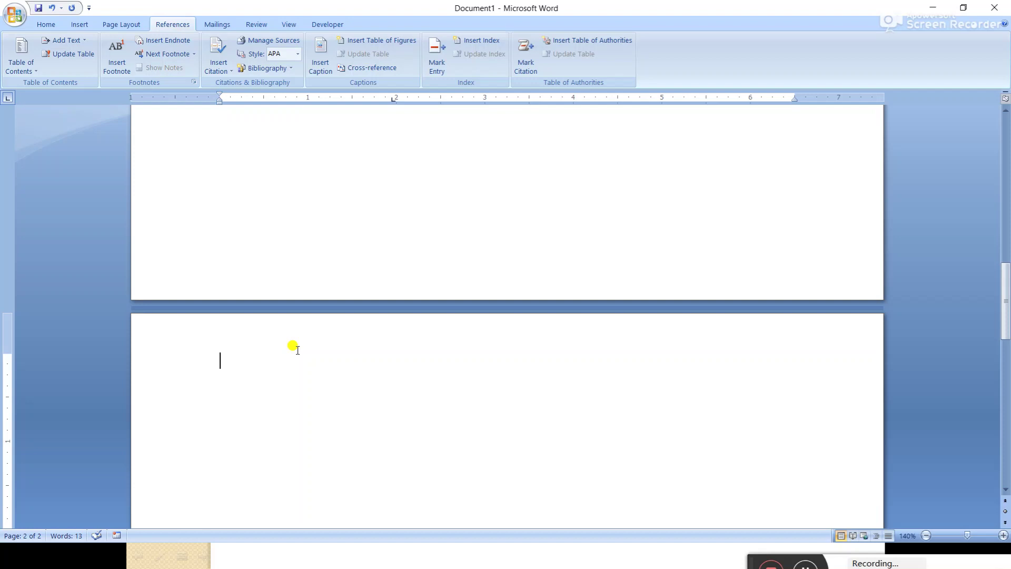
text(rich Dad & Poor Dad)
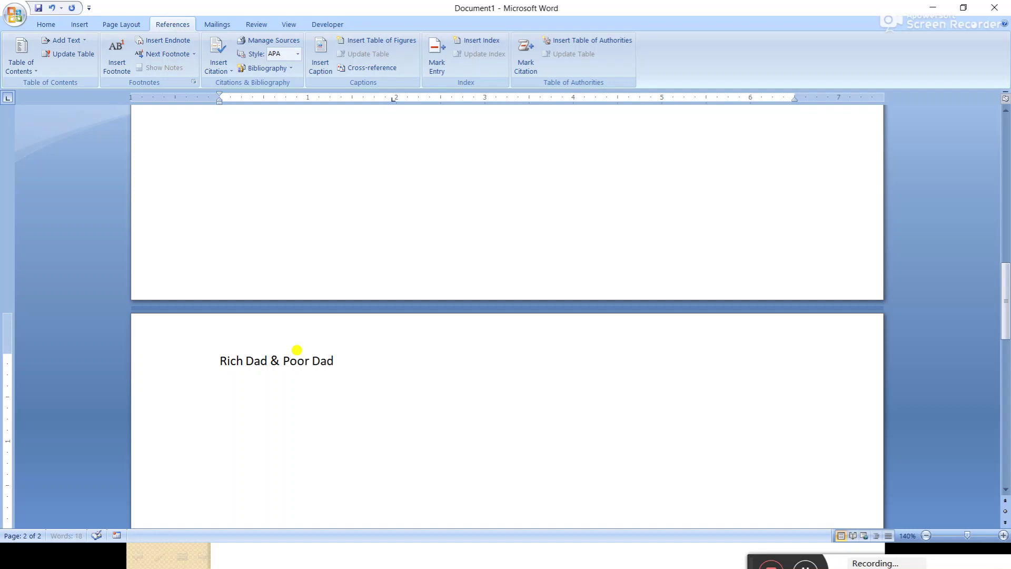
key(Return)
text(ros)
text(e)
text( index)
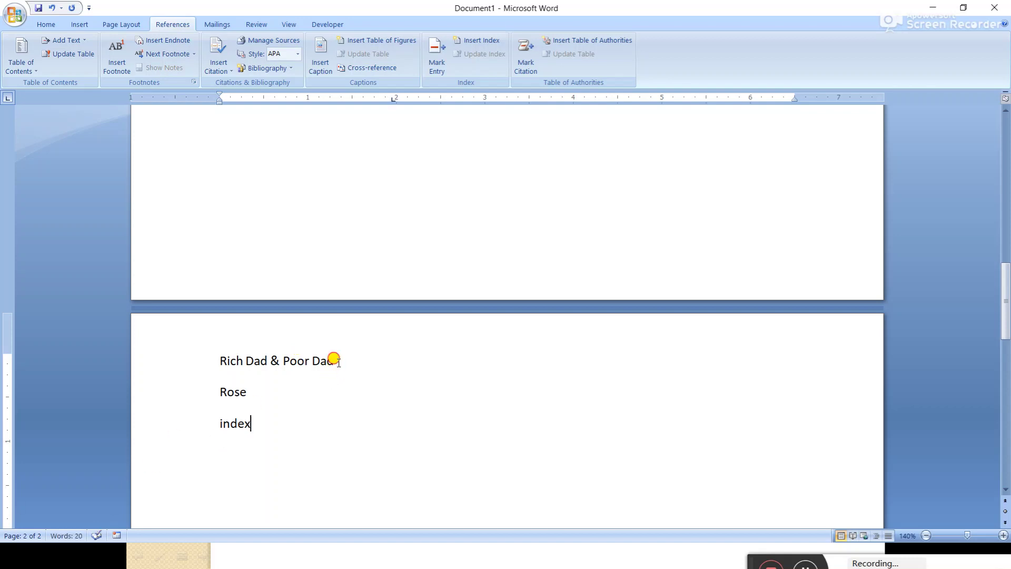
Step: Apply the Heading 1 style to the "Rich Dad & Poor Dad" line on the second page
drag(335, 360, 198, 358)
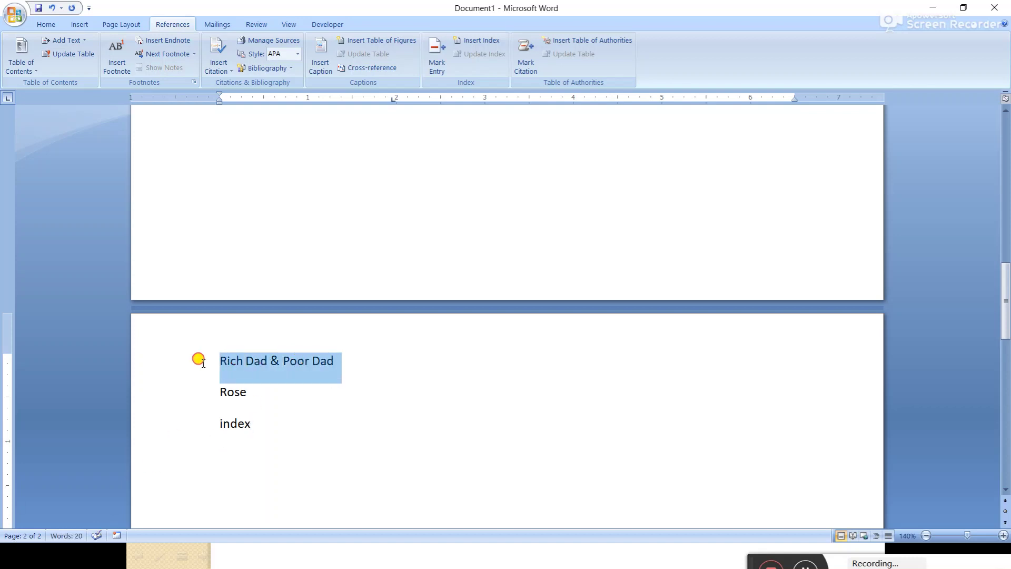
click(52, 24)
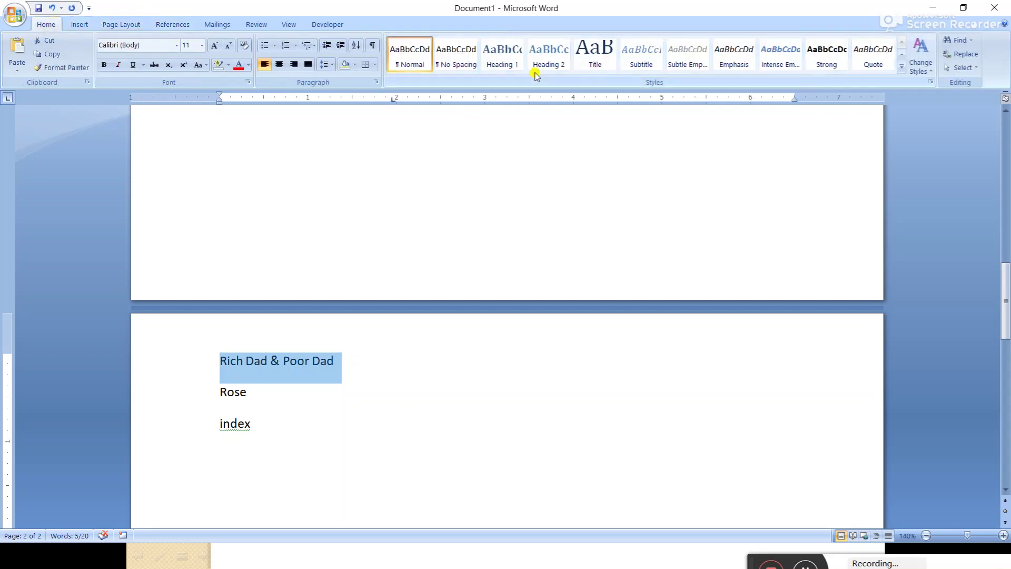
click(497, 57)
click(263, 407)
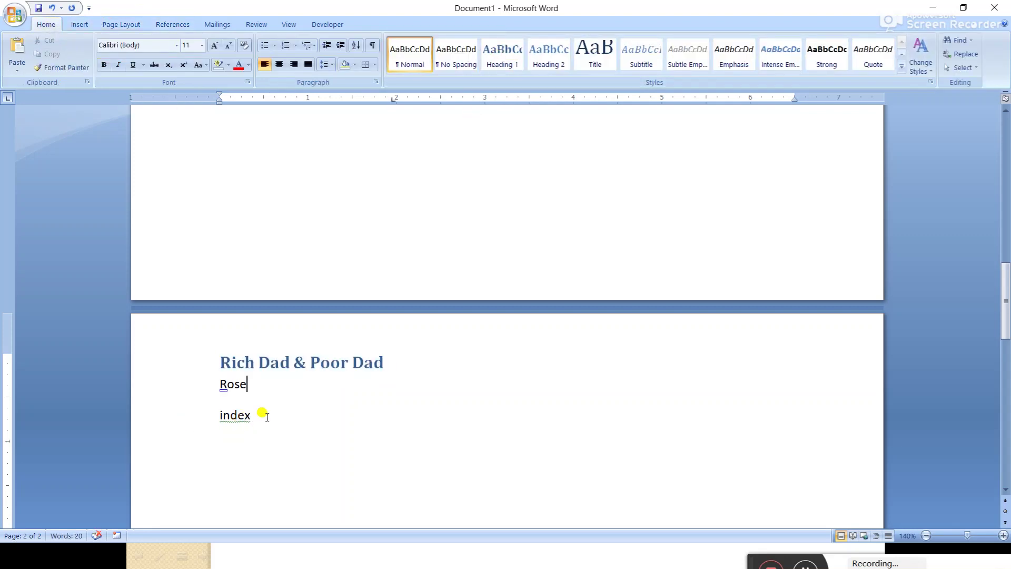
Step: Mark the Rose and index lines as Level 2 entries for the table of contents
drag(255, 418, 200, 381)
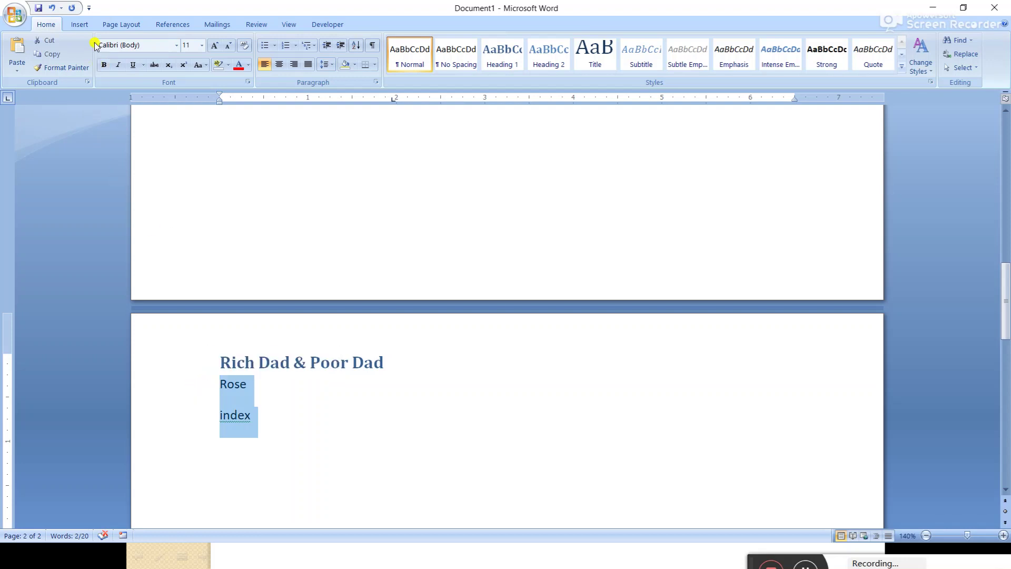
click(171, 25)
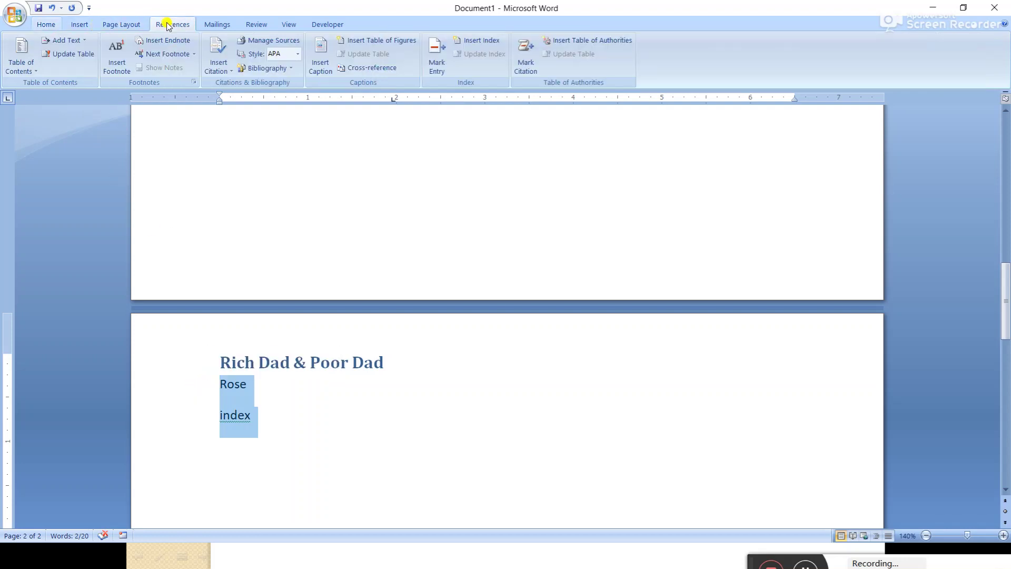
click(75, 40)
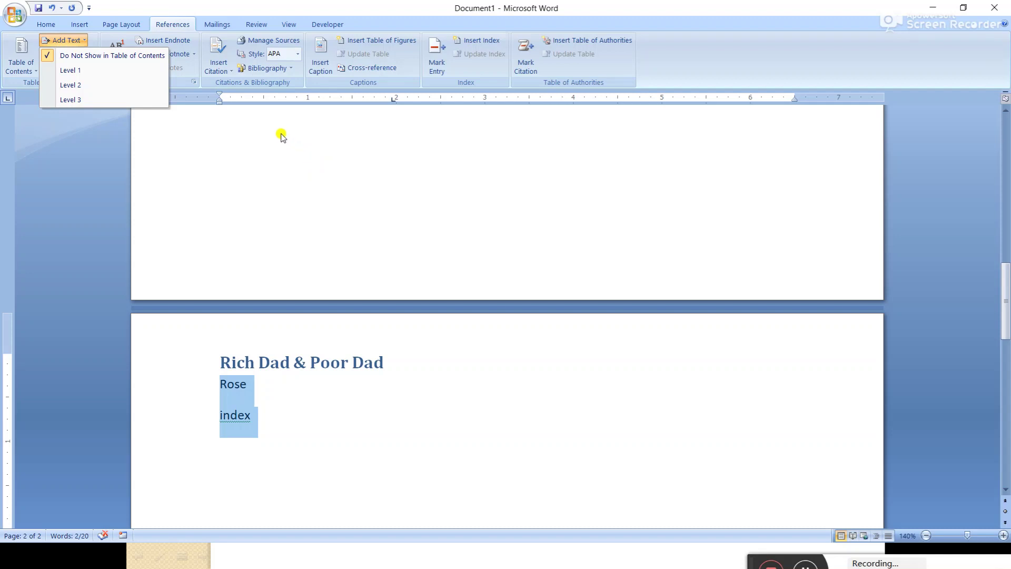
click(96, 85)
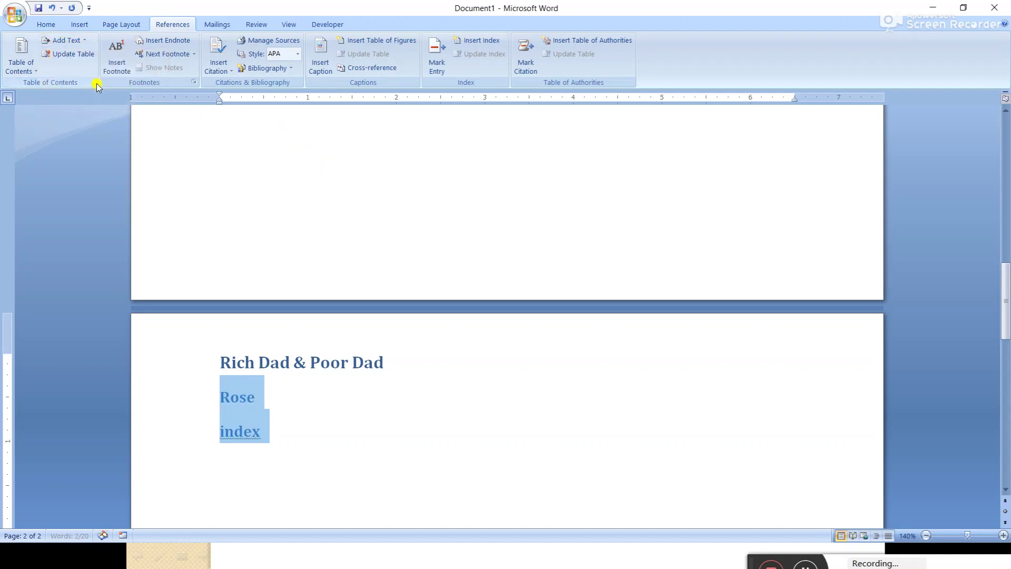
click(282, 417)
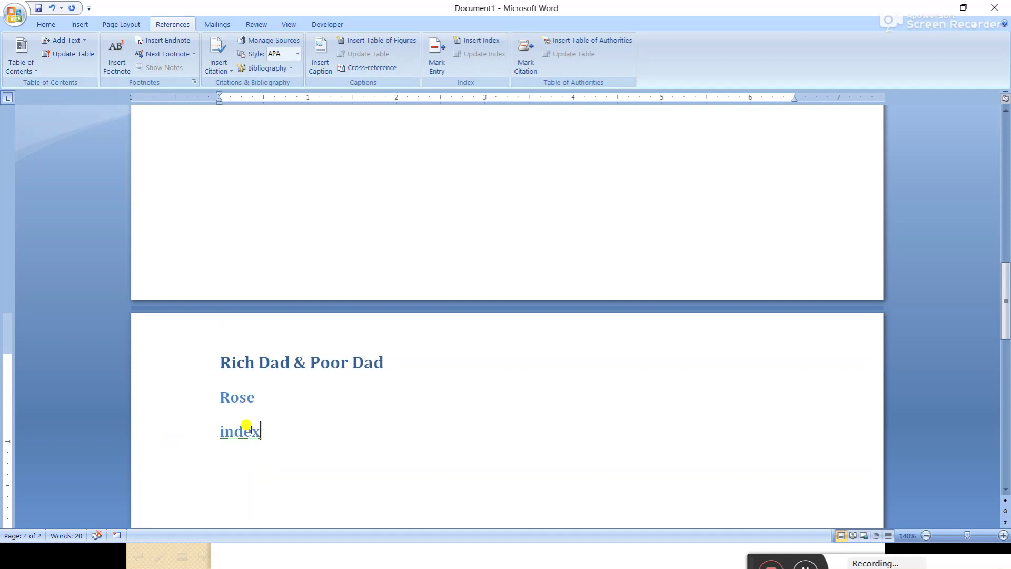
Step: Update the entire table of contents on the first page to include the second-page headings
scroll(252, 441, up, 5)
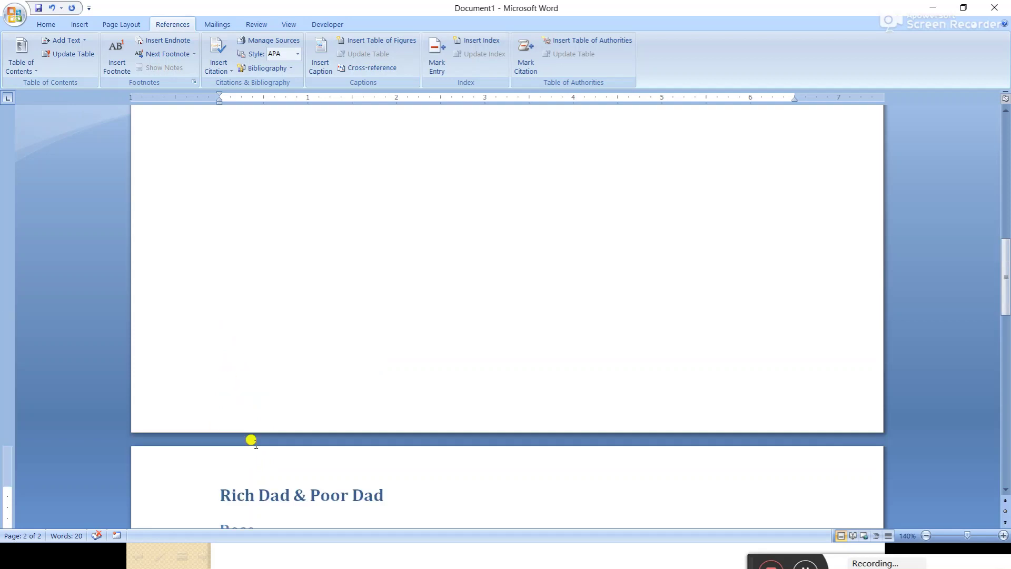
scroll(252, 440, up, 3)
click(270, 300)
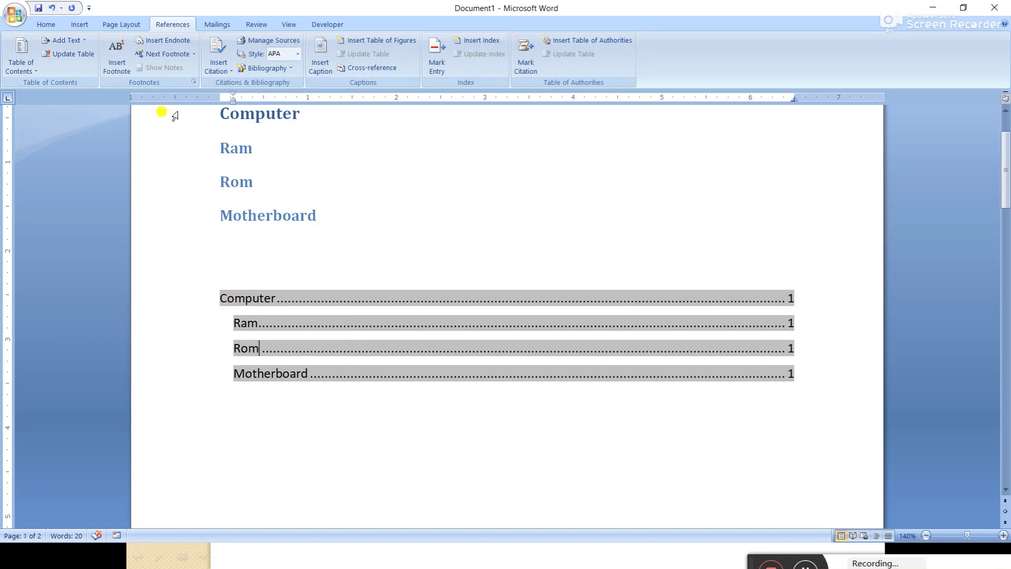
click(61, 55)
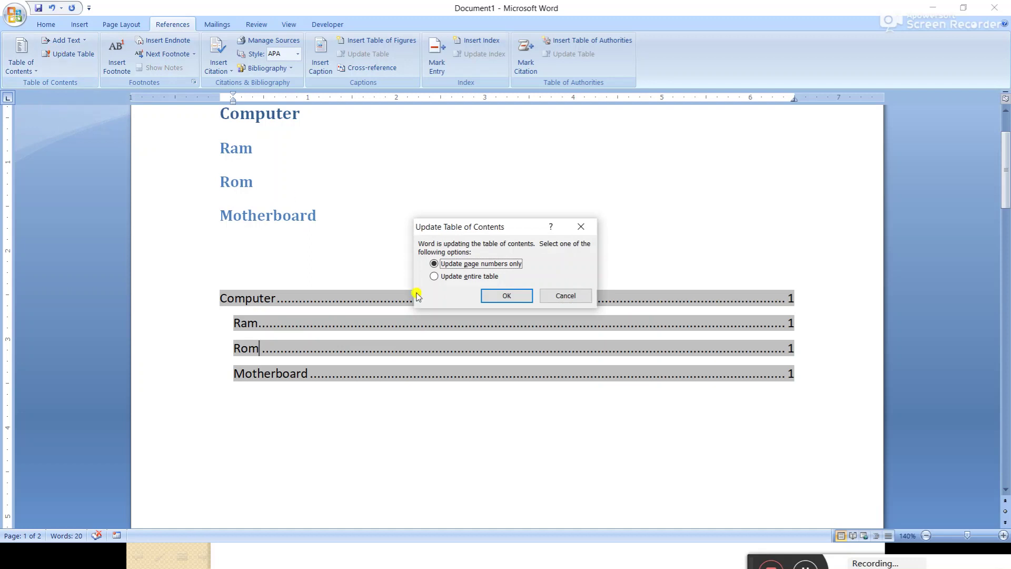
drag(511, 227, 538, 165)
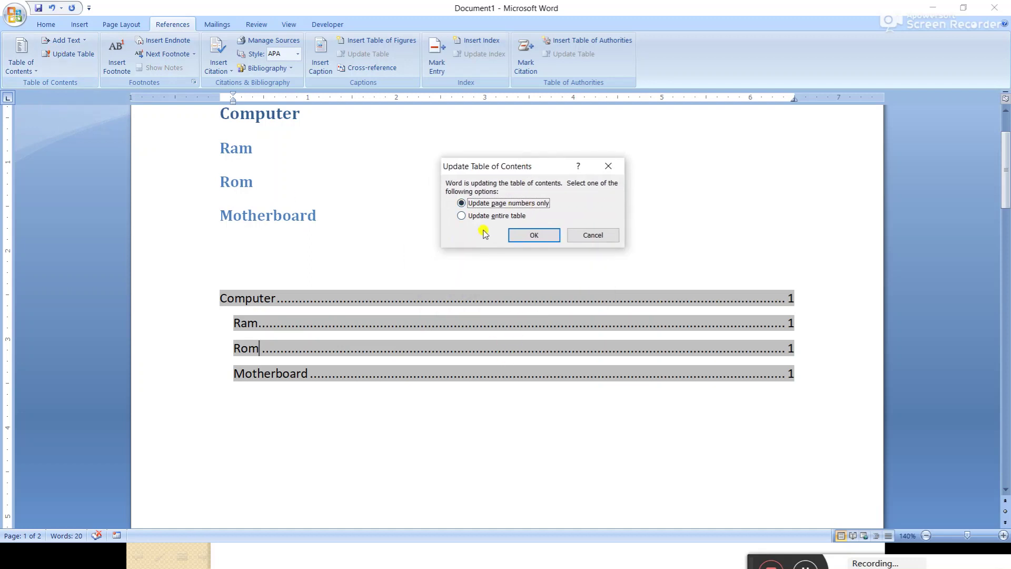
click(468, 217)
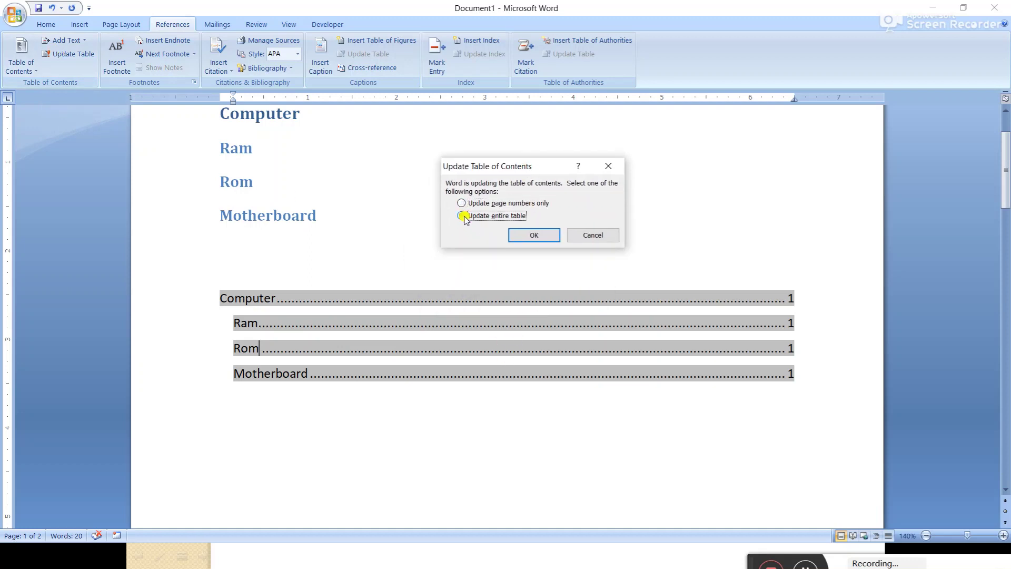
click(529, 238)
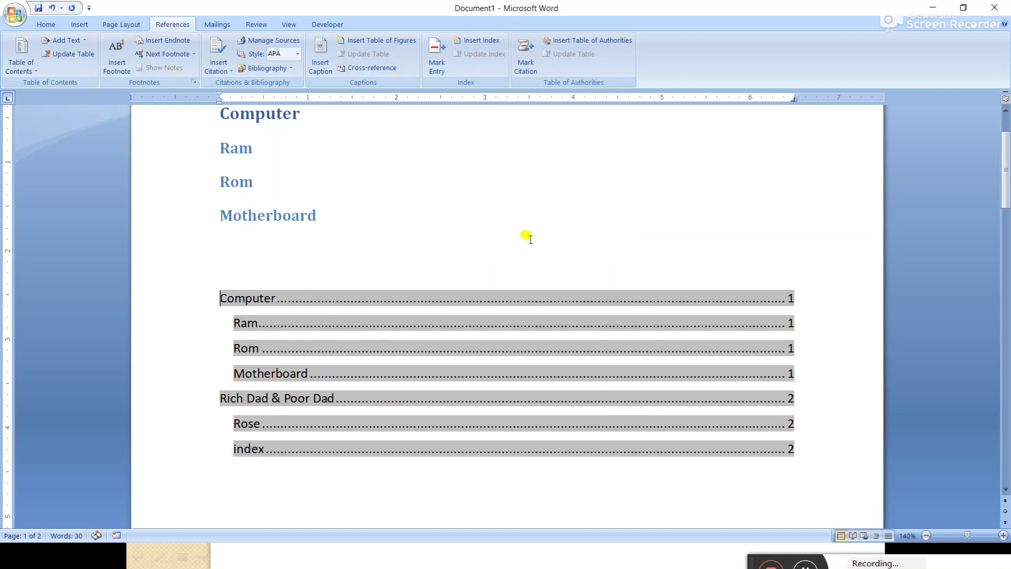
click(435, 468)
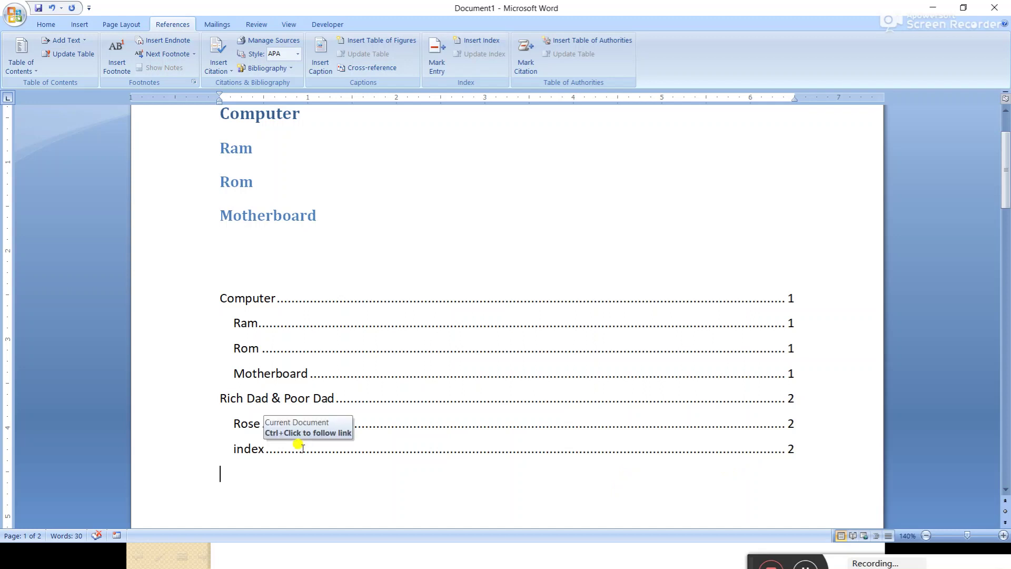
Step: Add a "DVD" line below the Motherboard heading and mark it as a Level 2 entry for the table of contents
click(316, 215)
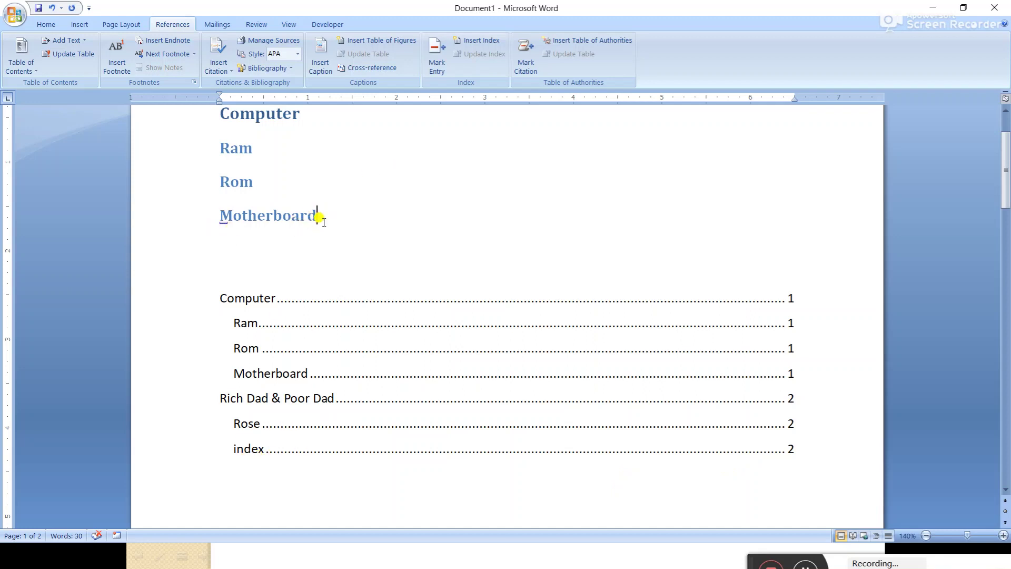
key(Return)
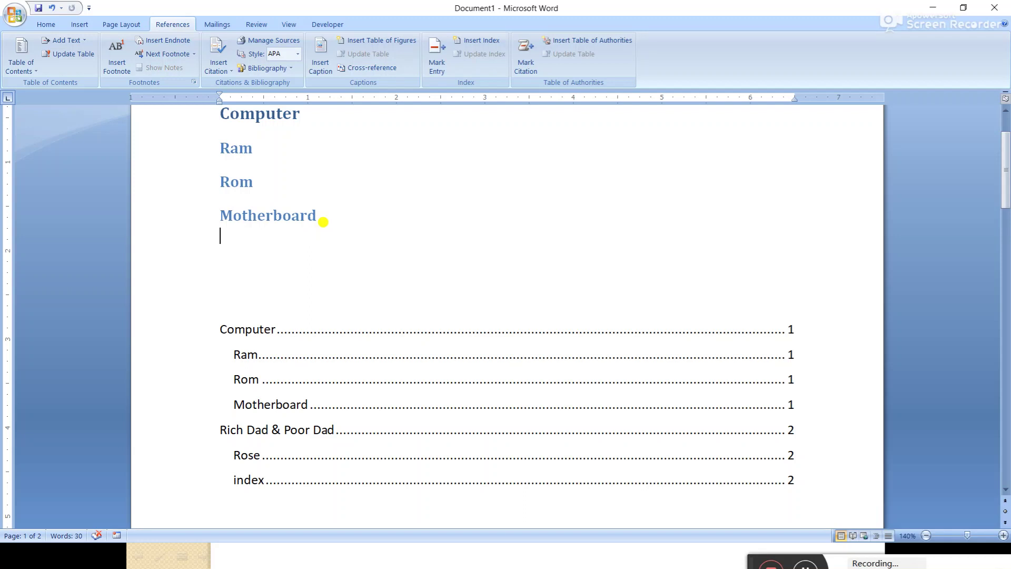
text(DVD)
drag(247, 235, 219, 235)
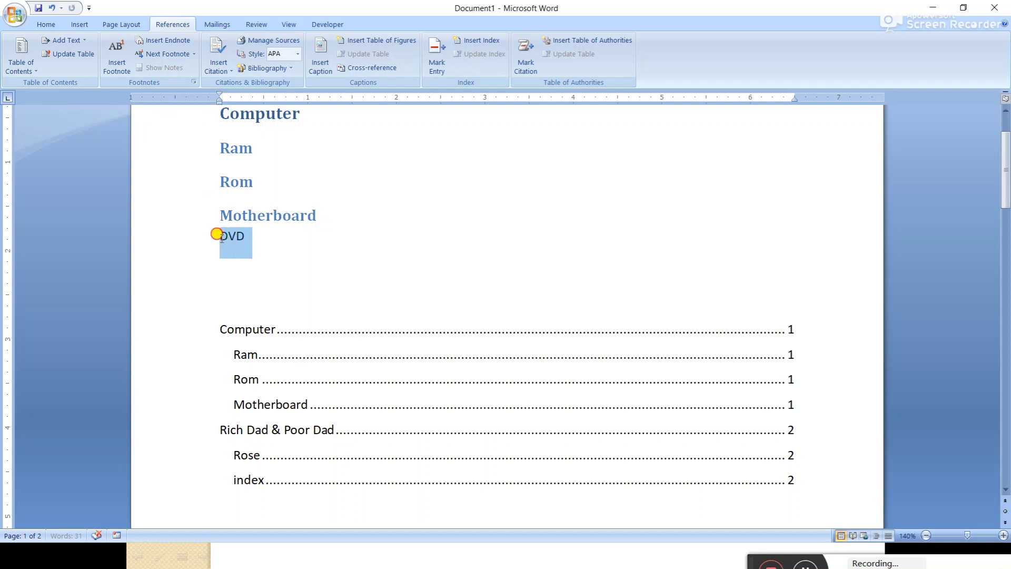
click(73, 40)
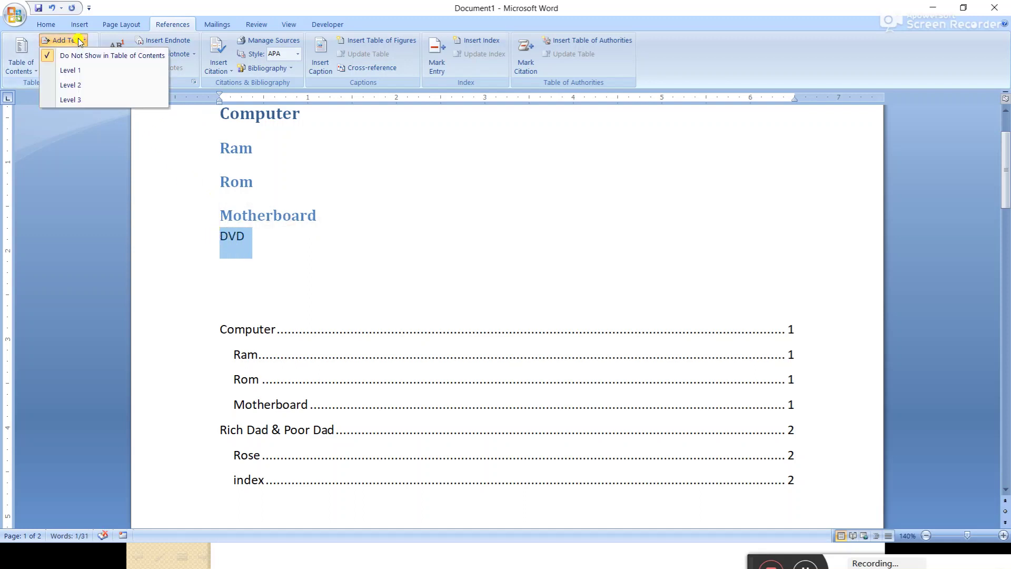
click(74, 85)
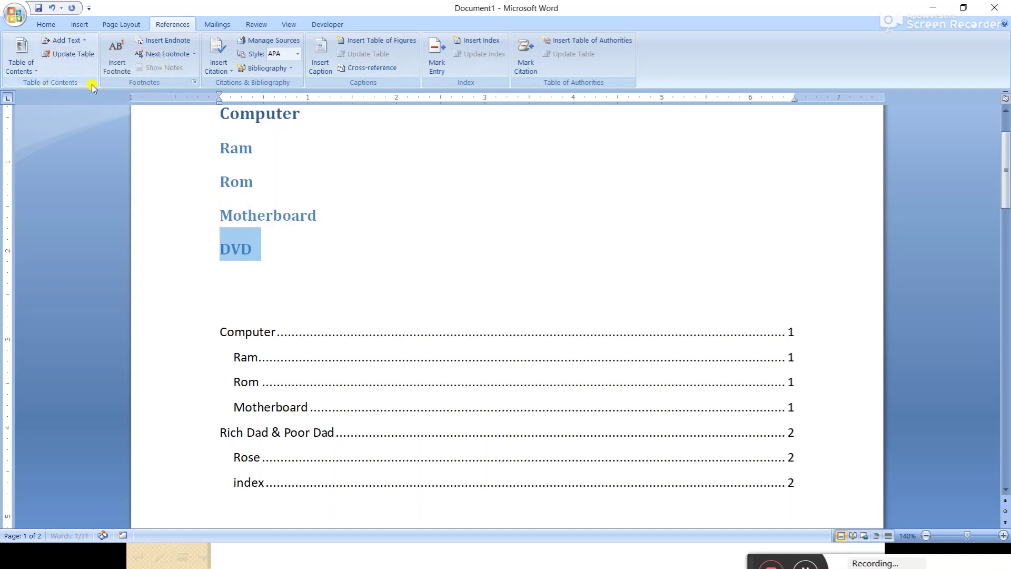
Step: Refresh the entire table of contents to include the DVD heading
click(260, 381)
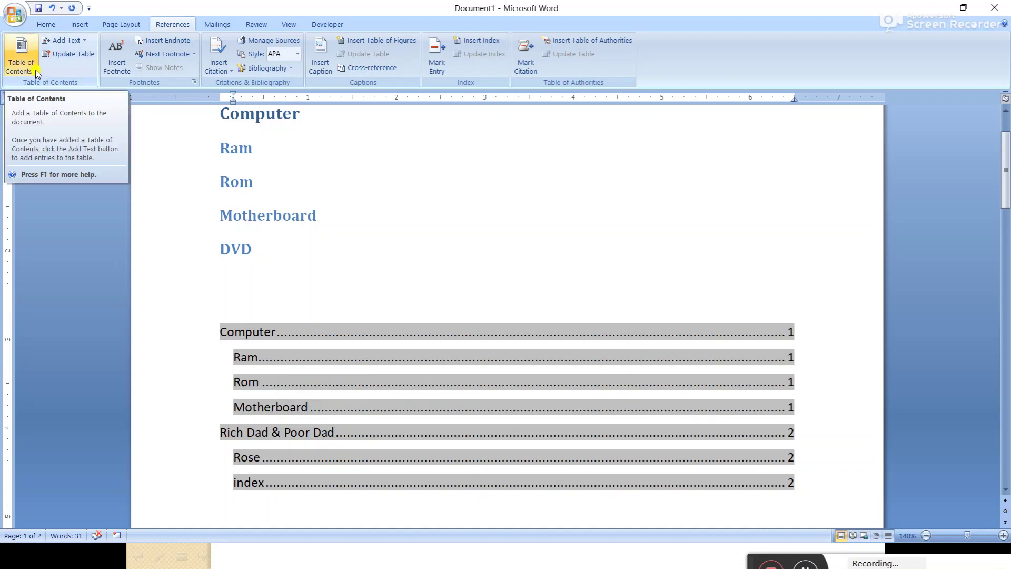
click(341, 402)
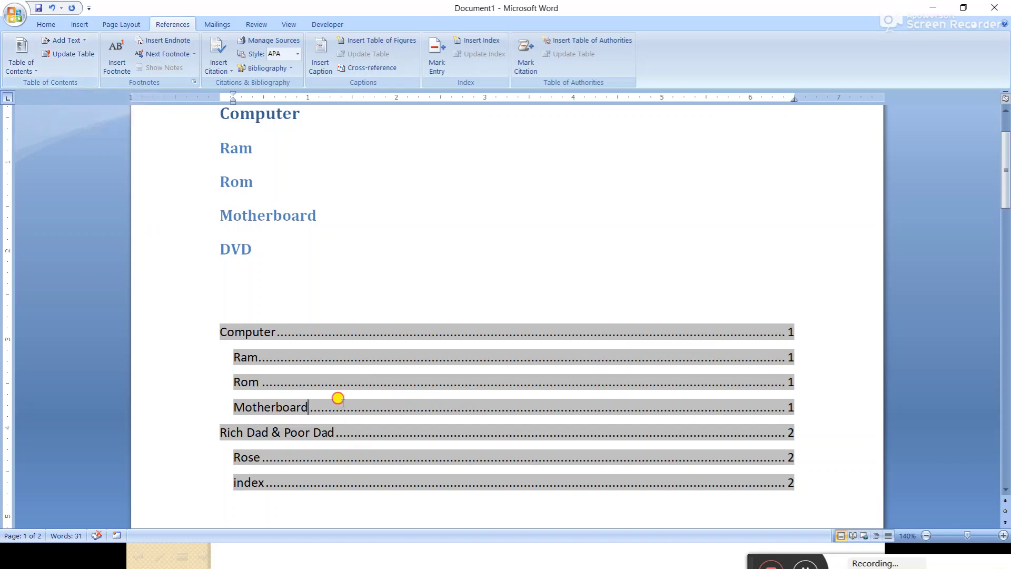
click(310, 334)
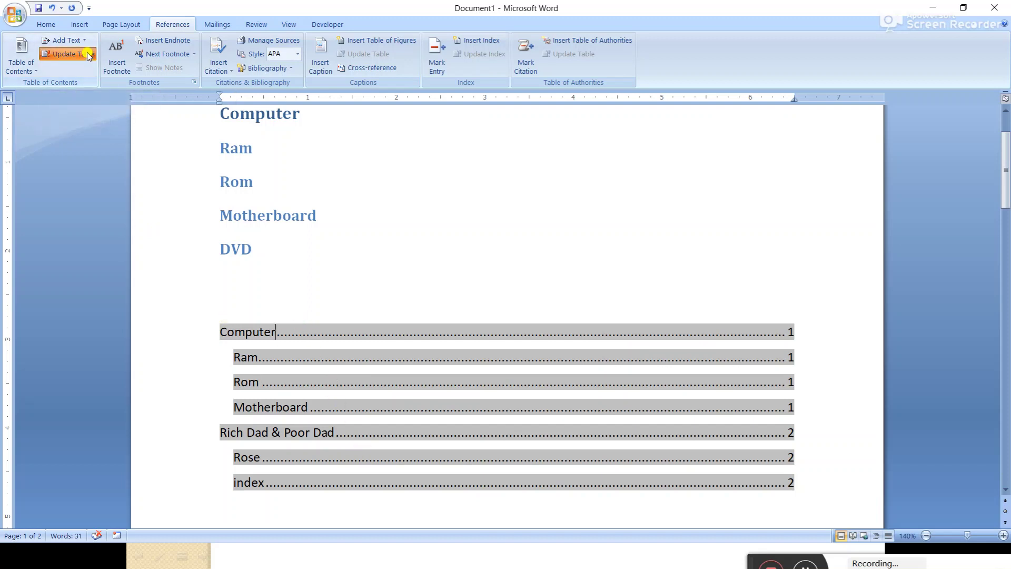
click(69, 54)
click(461, 215)
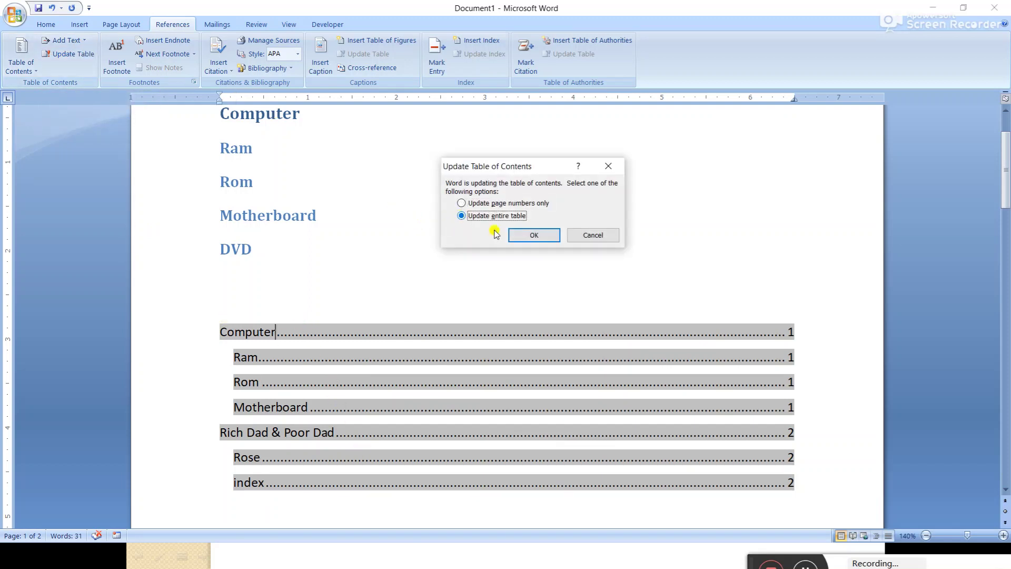
click(534, 234)
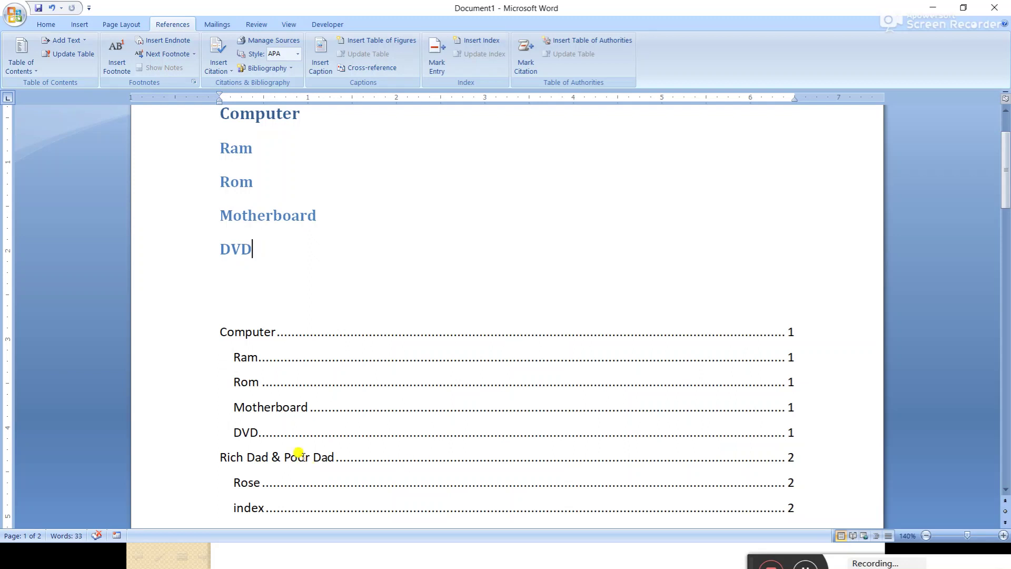
Step: Follow the Rose entry's link in the table of contents to its heading, and return to the first page
scroll(316, 448, down, 3)
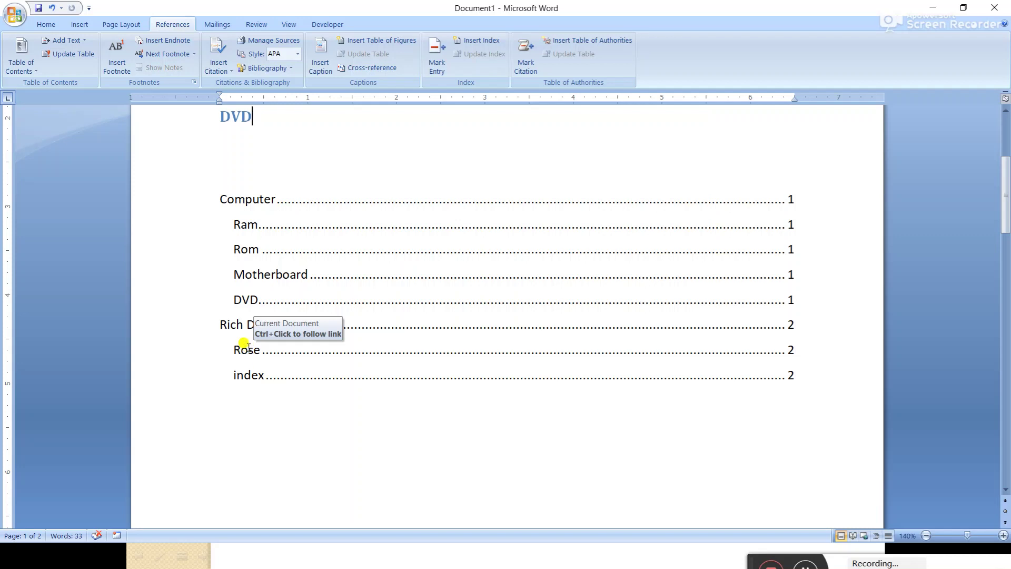
ctrl+click(249, 349)
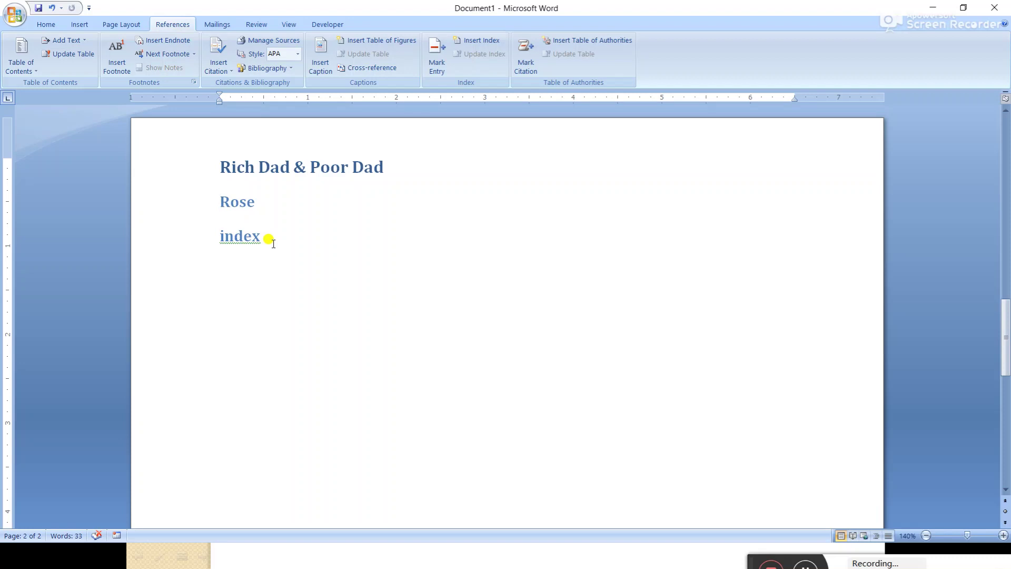
scroll(273, 243, up, 15)
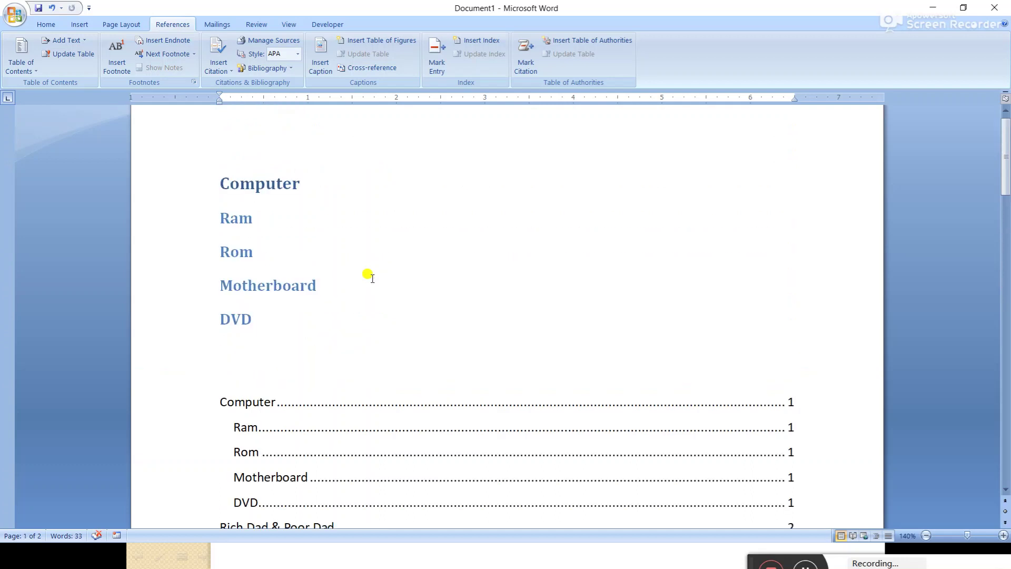
scroll(372, 278, down, 1)
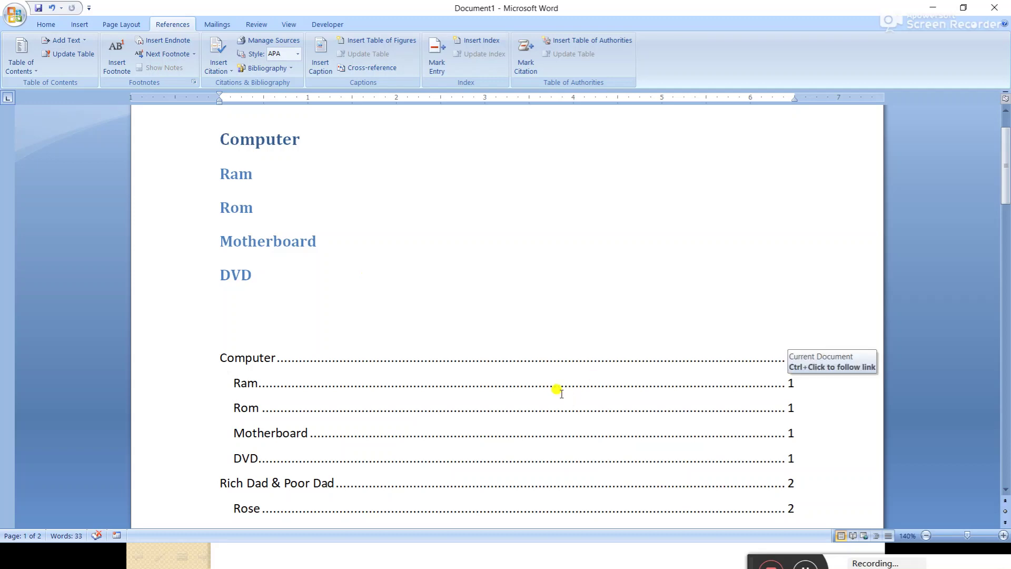
Step: Switch to the Google Meet call and admit all the people waiting to join
key(alt+Tab)
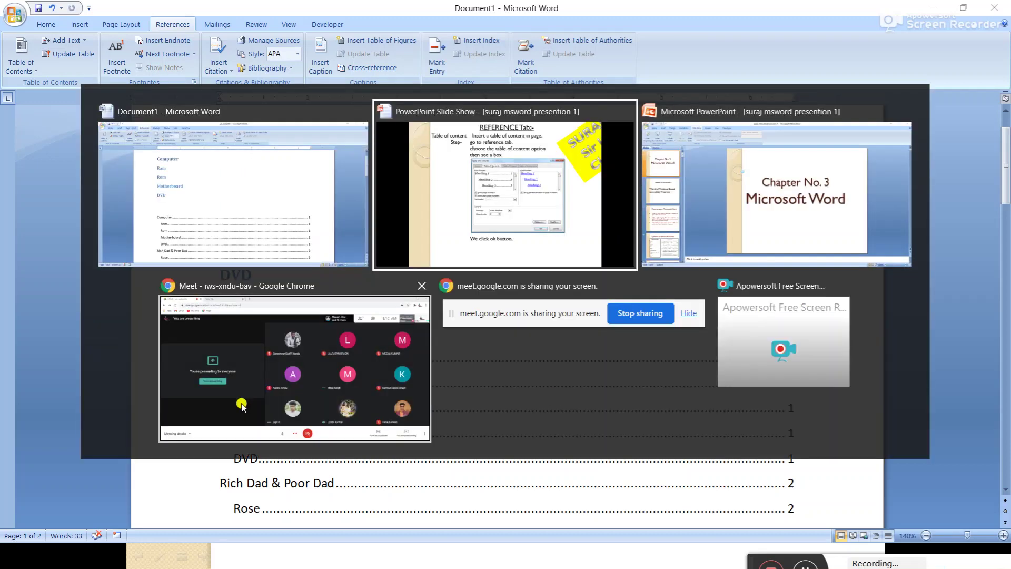
click(329, 392)
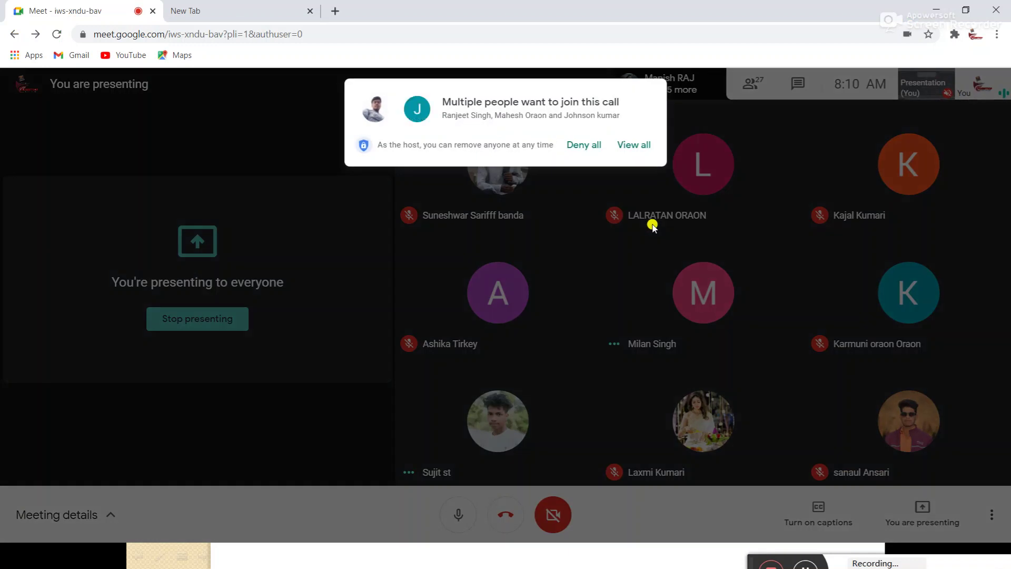
click(631, 150)
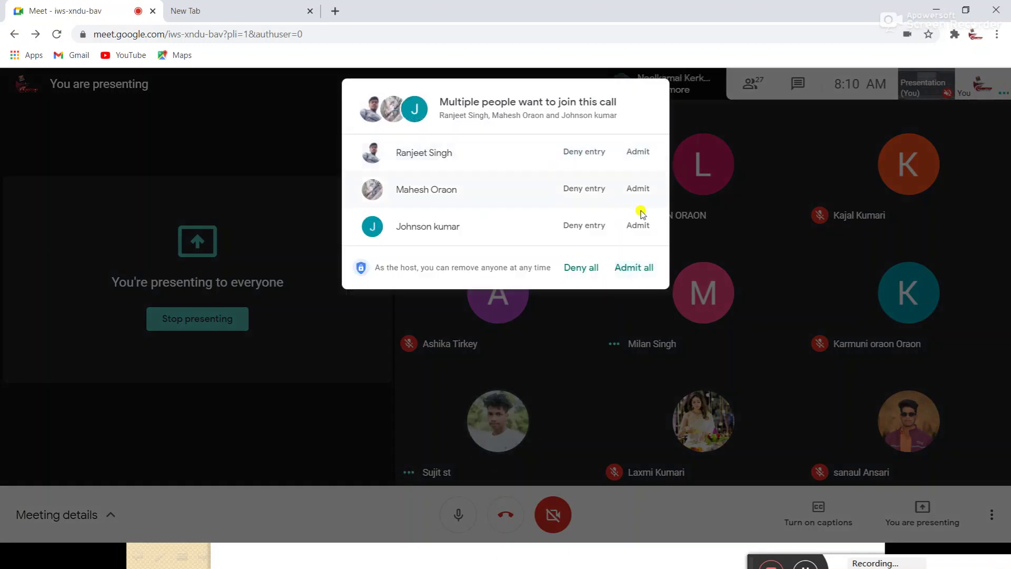
click(633, 271)
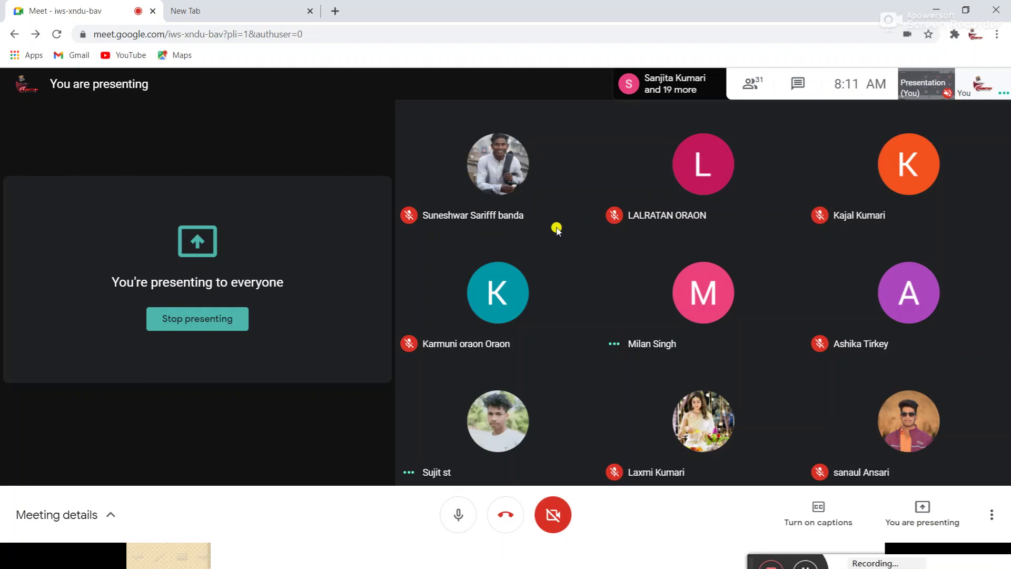
Step: Return to Word, close the document without saving it, and launch Word again with a new blank document
key(alt+Tab)
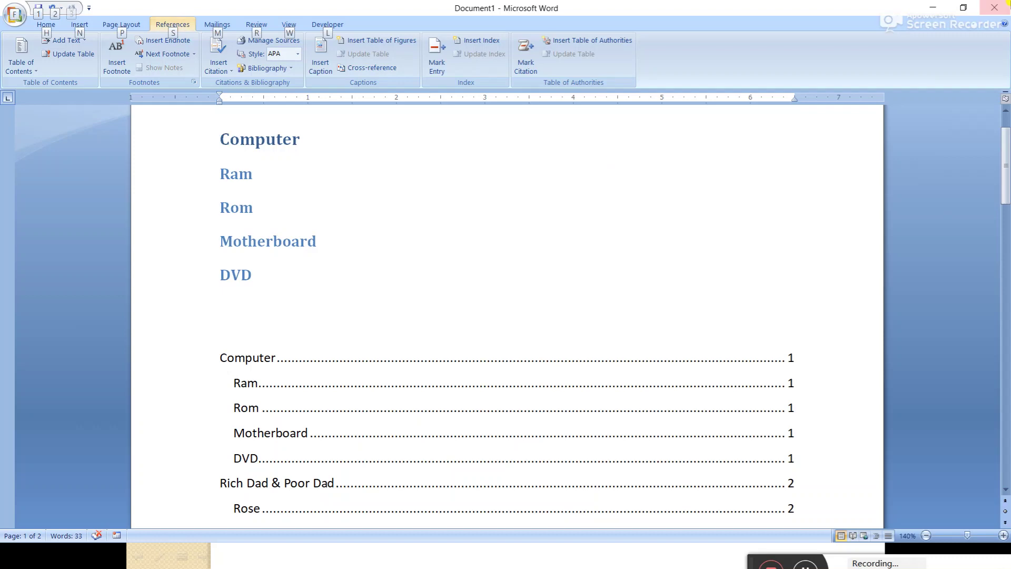
click(997, 8)
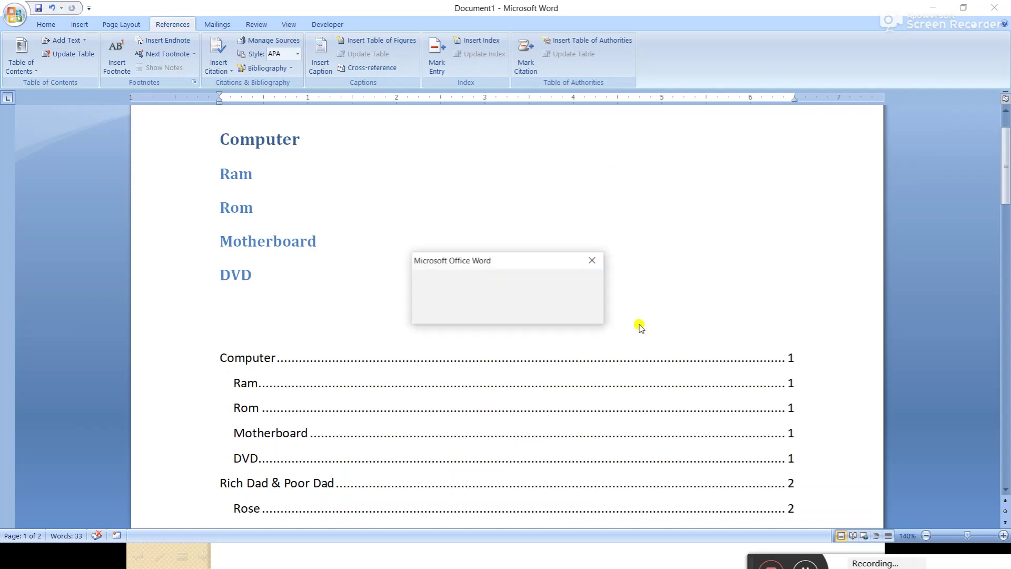
click(520, 311)
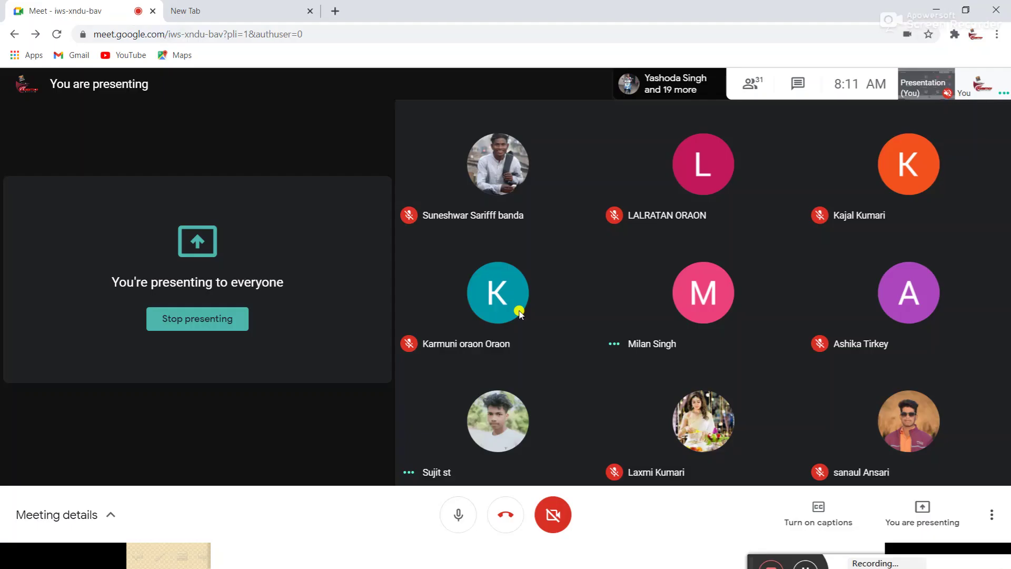
key(super+r)
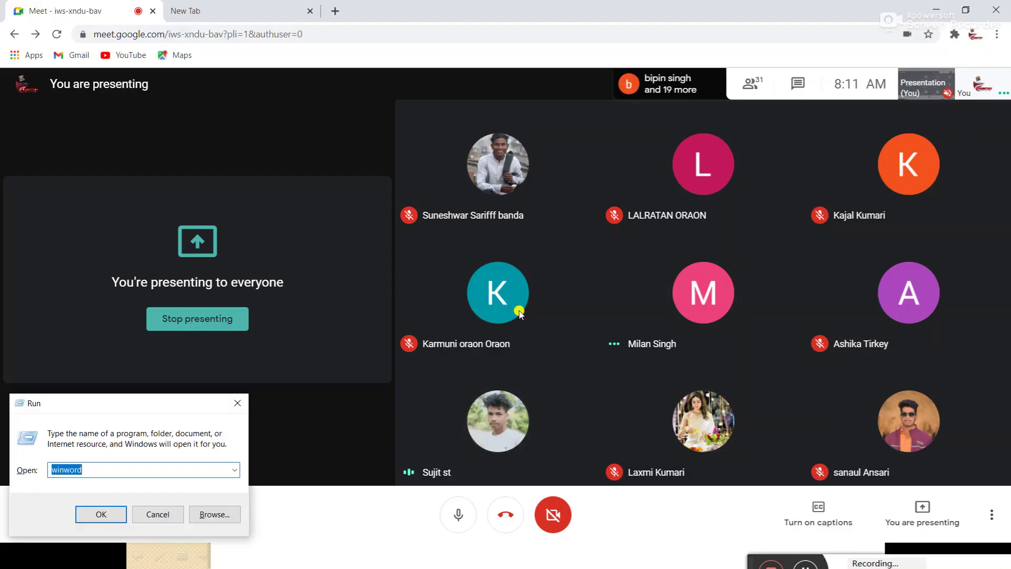
key(Escape)
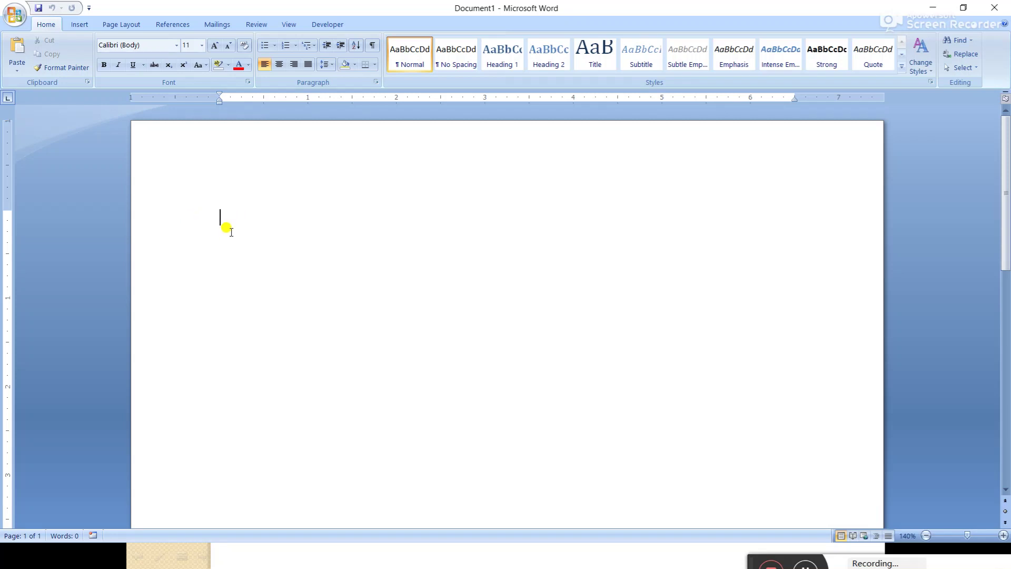
Step: Enter the lines "COMPUTER", "SMPS", "RAM", "CD ROM" and "PRINTER" in the blank document
text(COMPUTER)
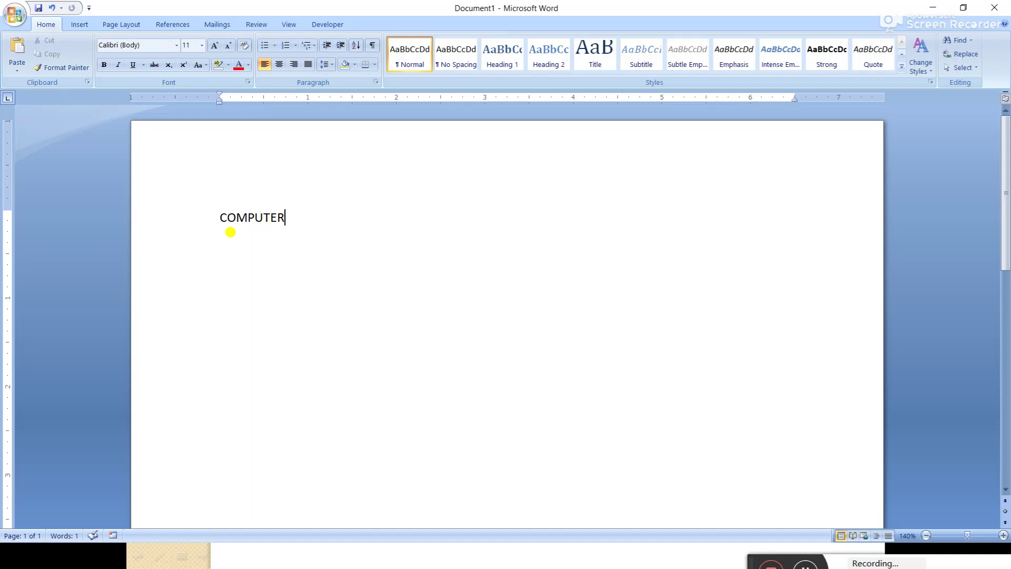
key(Return)
text(SMPS)
key(Return)
text(RAM )
text(CD RA)
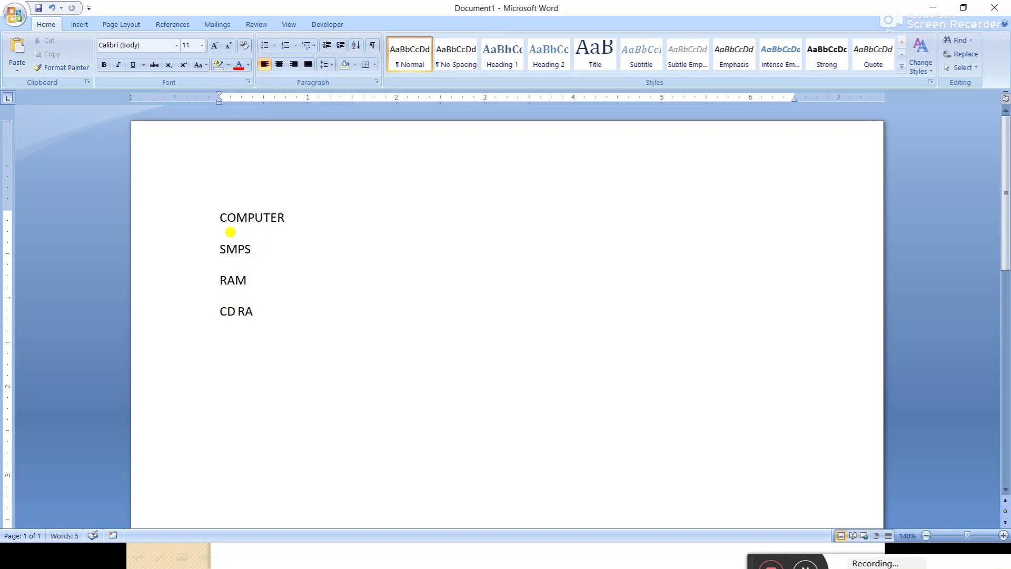
key(BackSpace)
text(OM)
key(Return)
text(PRINTER)
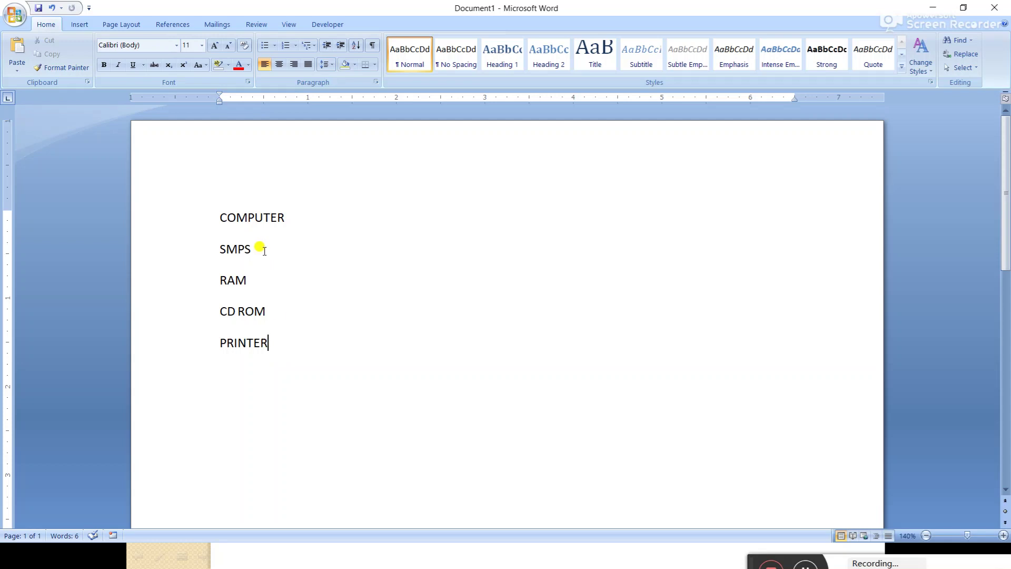
Step: Apply the Heading 2 style to the COMPUTER line
click(288, 218)
drag(287, 218, 219, 210)
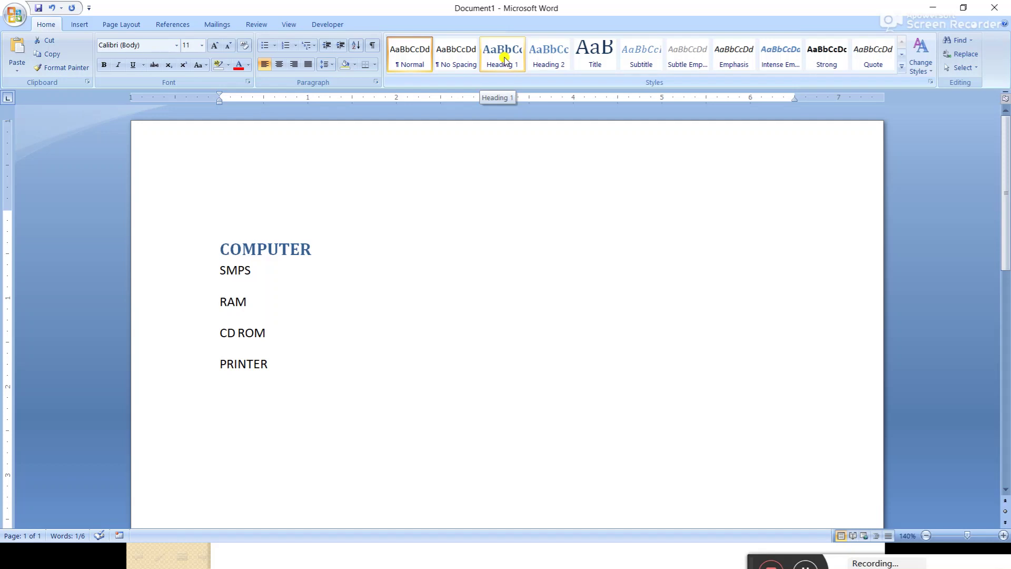
click(554, 57)
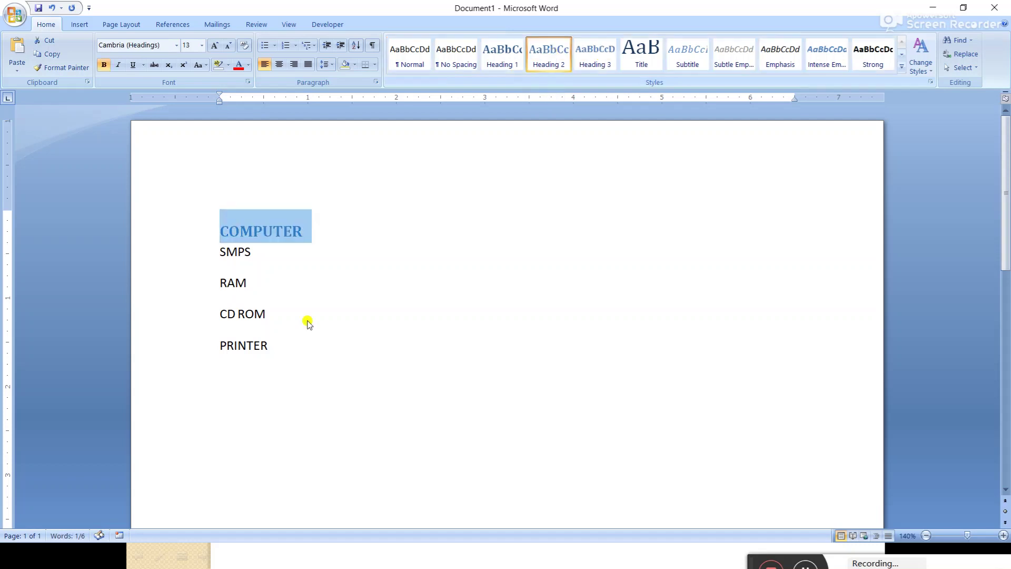
Step: Assign table of contents Level 3 to the SMPS, RAM, CD ROM and PRINTER lines
click(255, 344)
drag(269, 346, 196, 259)
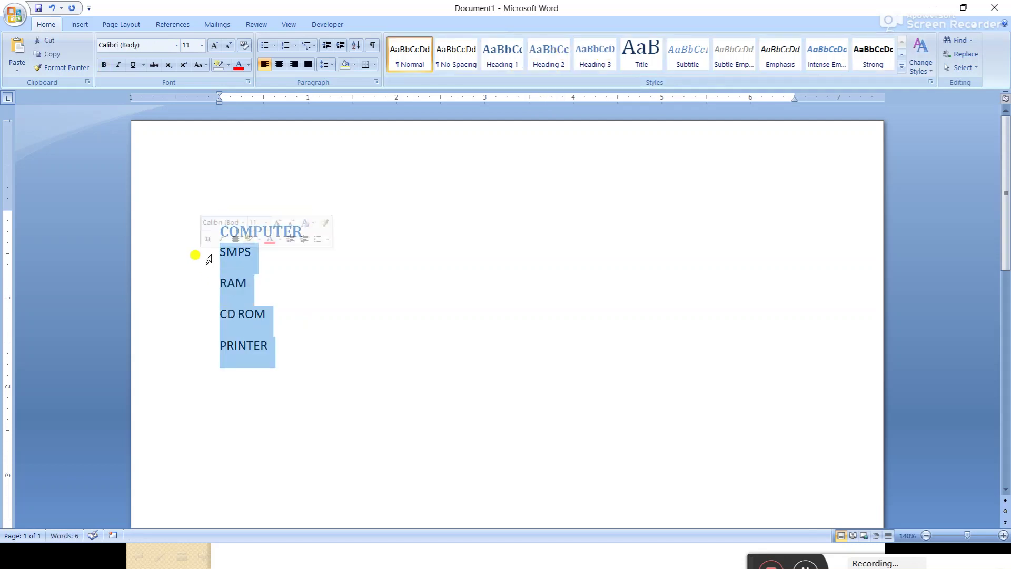
click(173, 25)
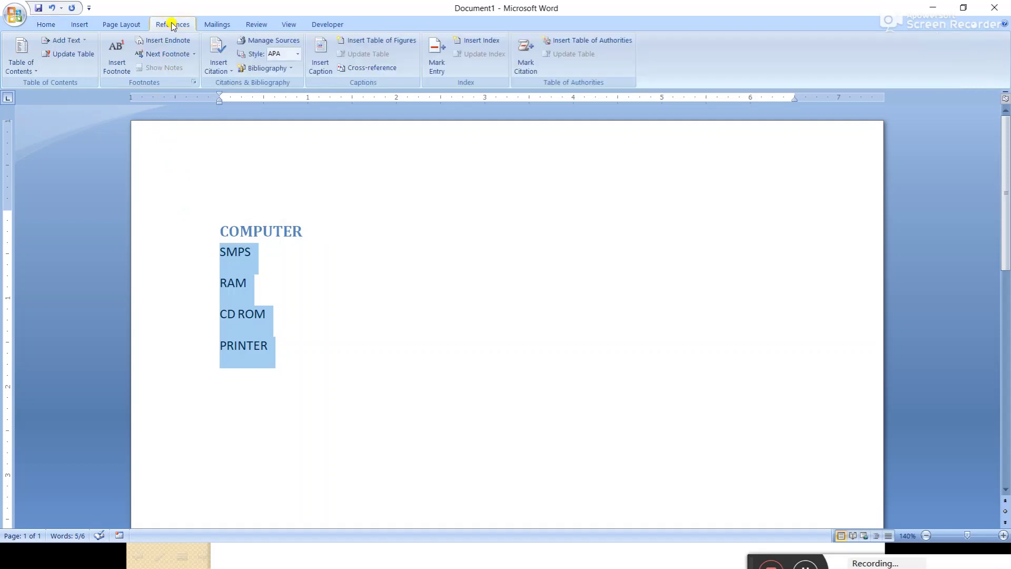
click(63, 40)
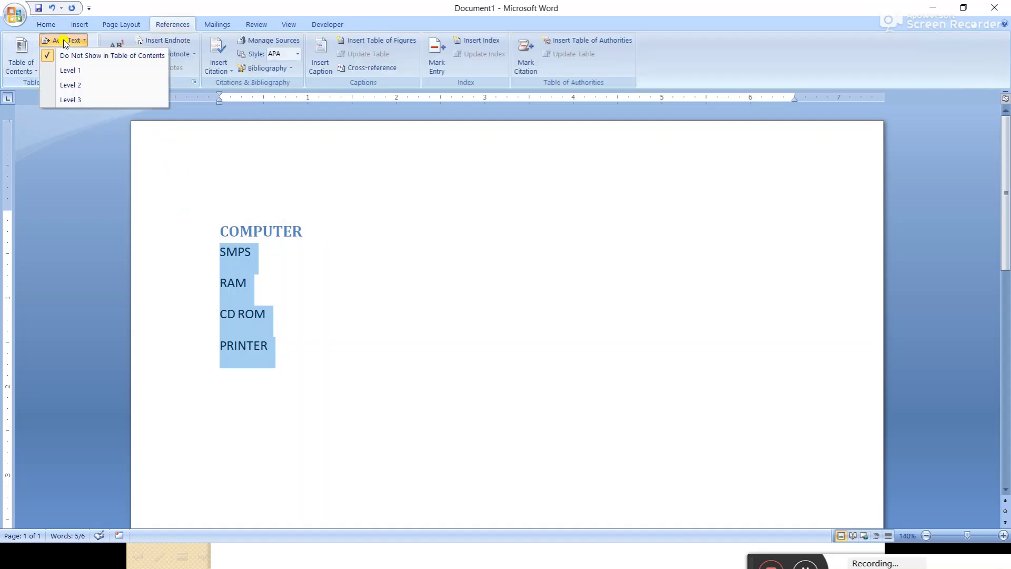
click(86, 100)
Step: Insert a custom table of contents on a new line below PRINTER, with the solid underline tab leader
click(329, 350)
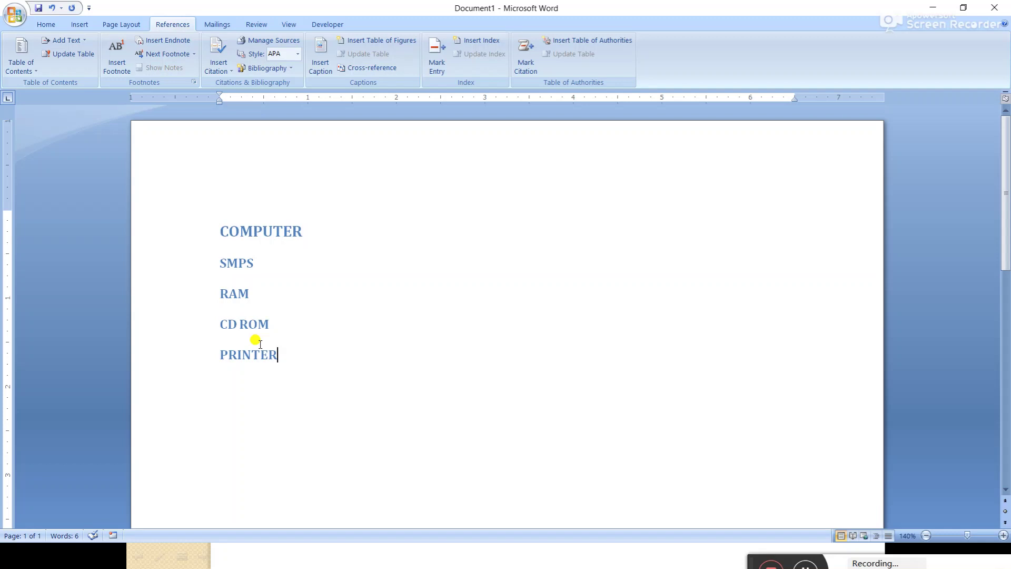
key(Return)
click(37, 67)
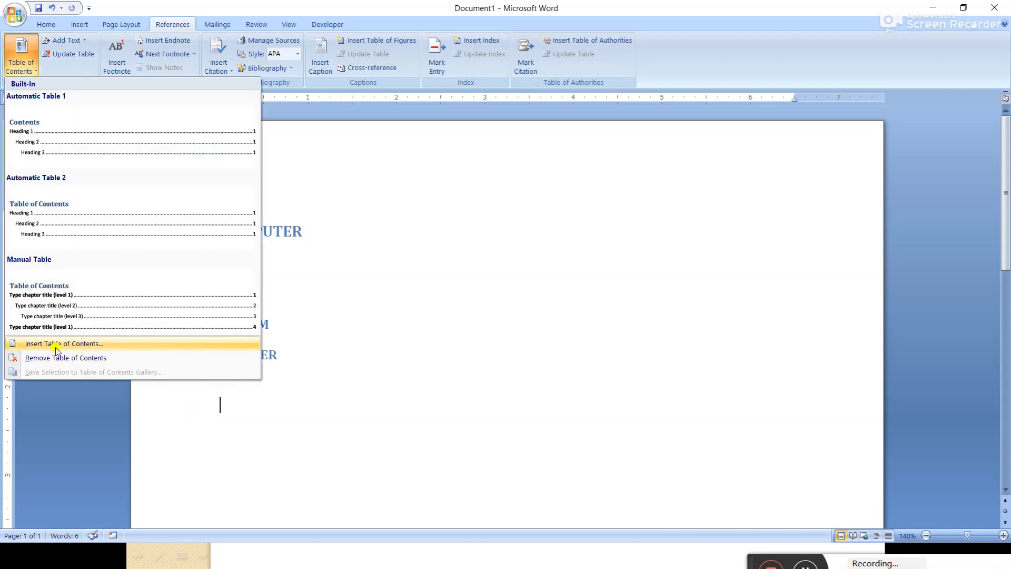
click(114, 345)
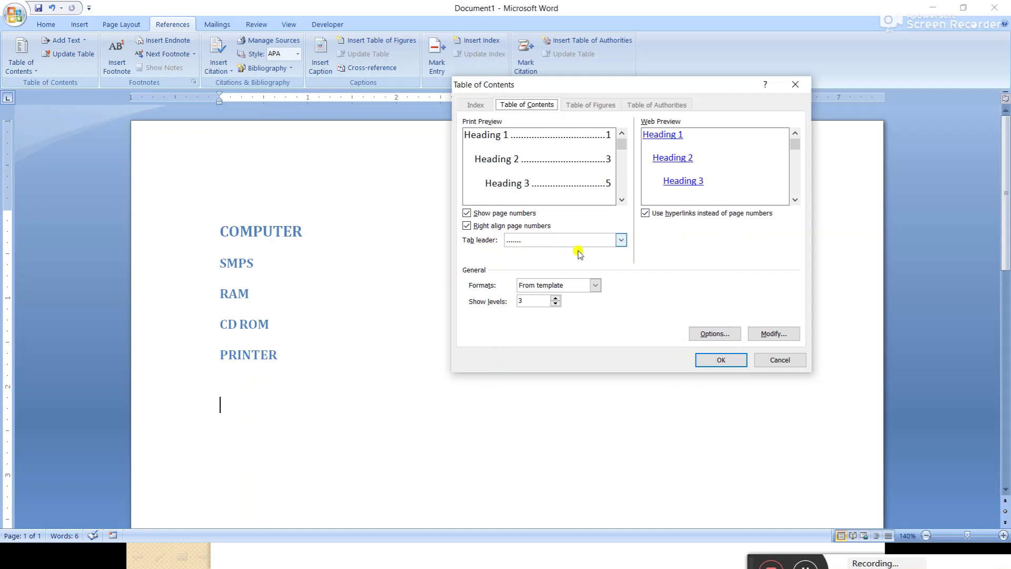
click(620, 240)
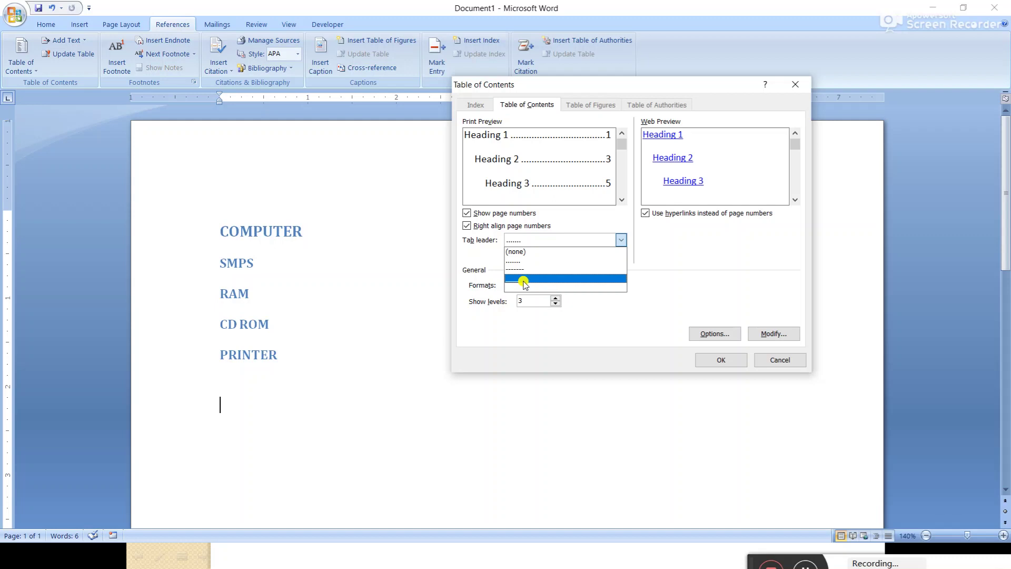
click(524, 279)
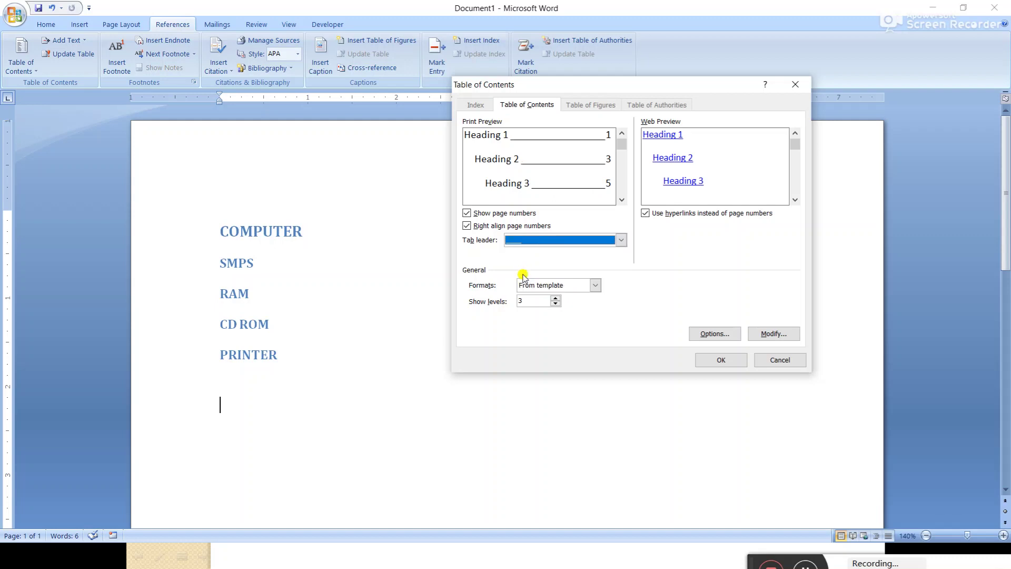
click(718, 361)
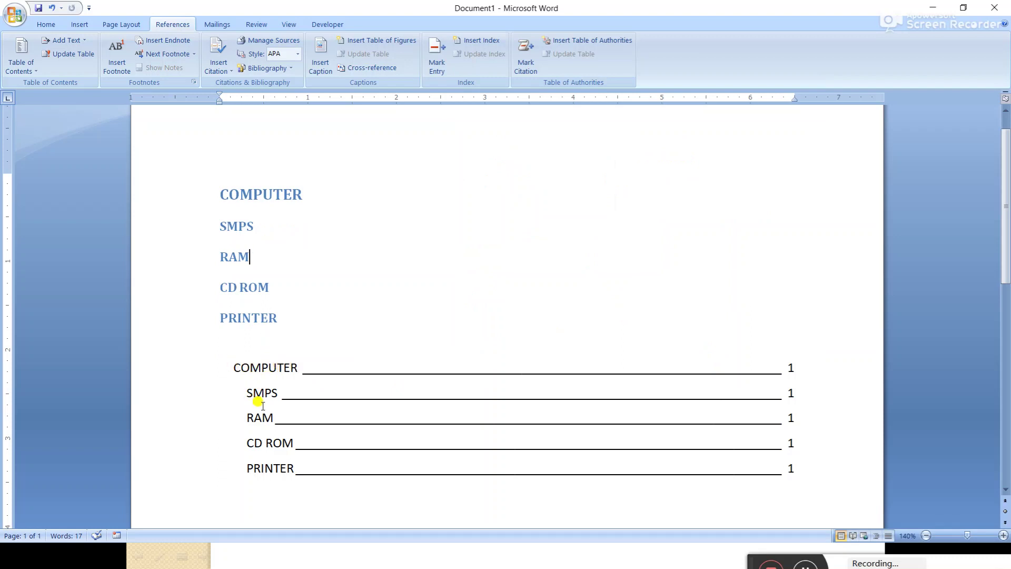
drag(248, 384, 268, 456)
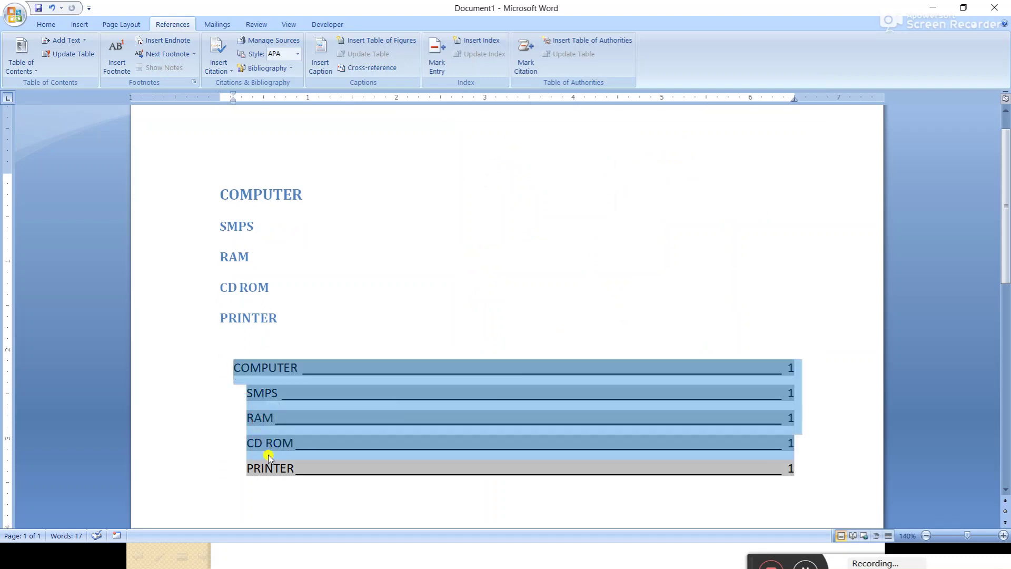
click(647, 405)
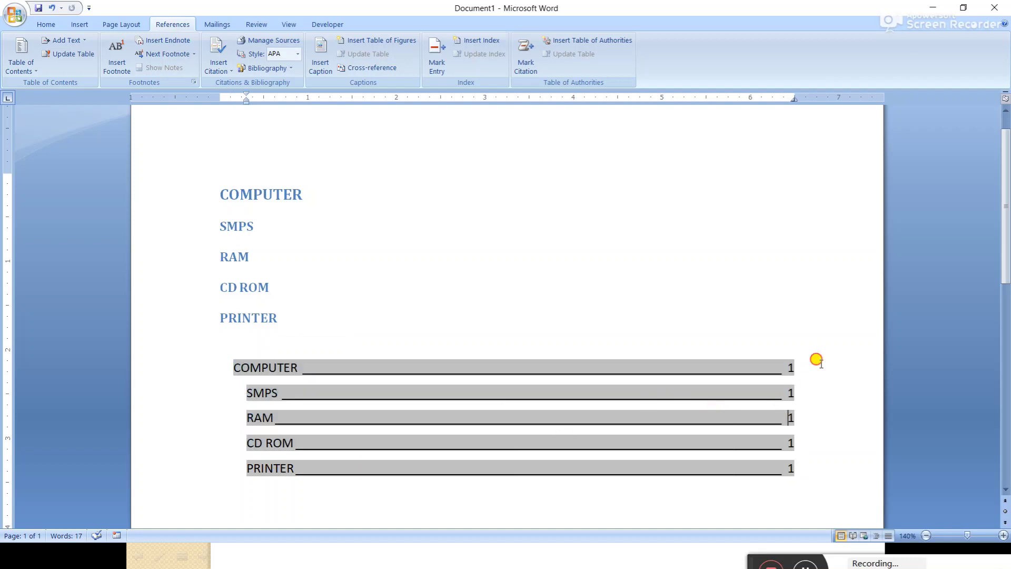
click(459, 269)
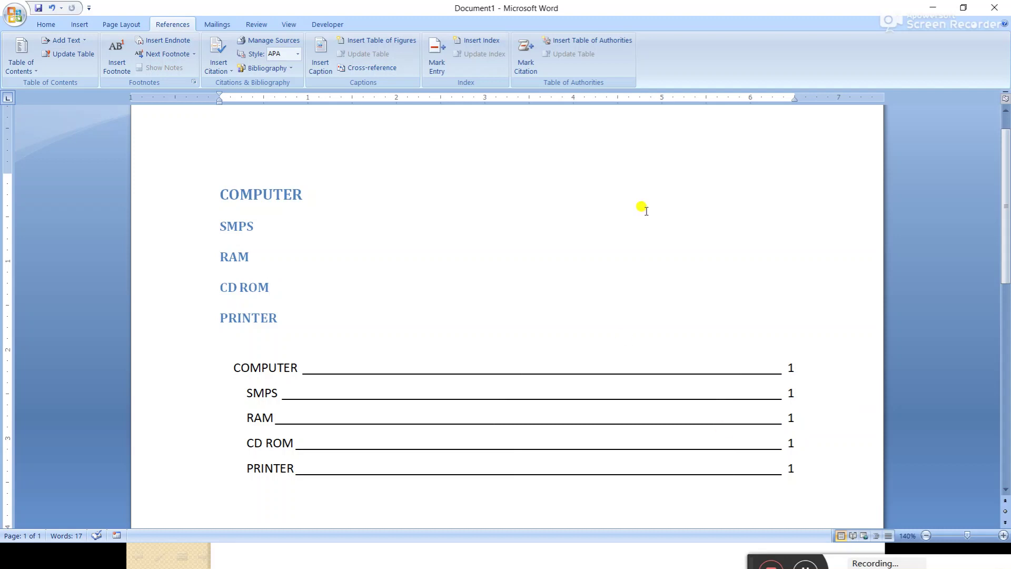
Step: Insert a page break in the blank area below the table of contents to start a second page
scroll(646, 211, down, 3)
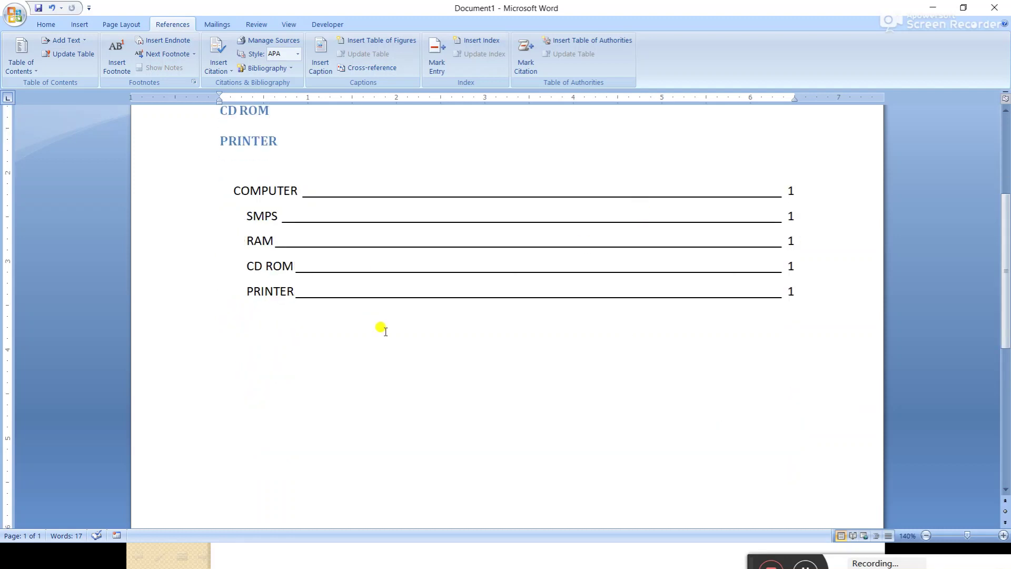
click(410, 397)
click(416, 401)
key(ctrl+Return)
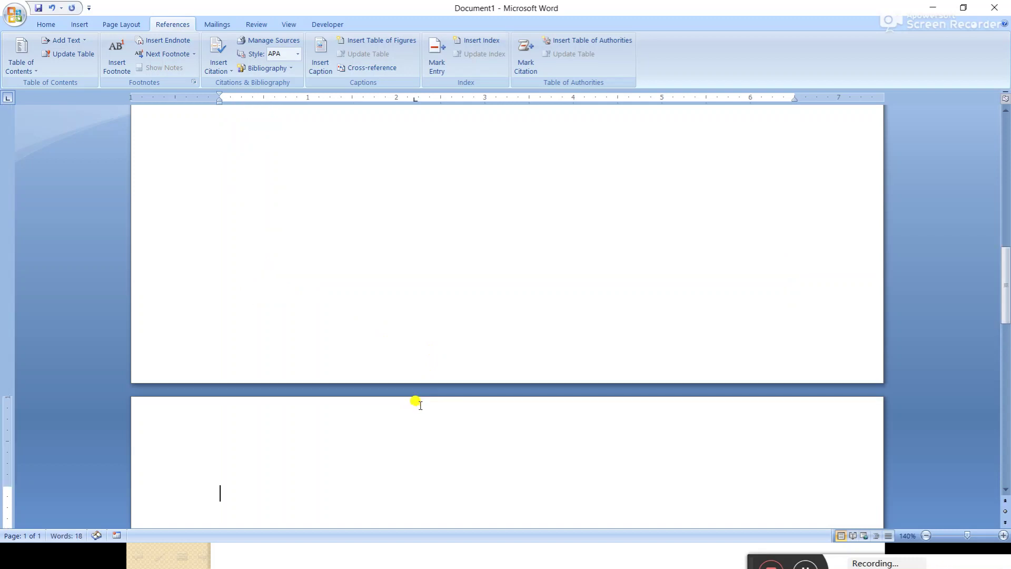
scroll(420, 404, down, 2)
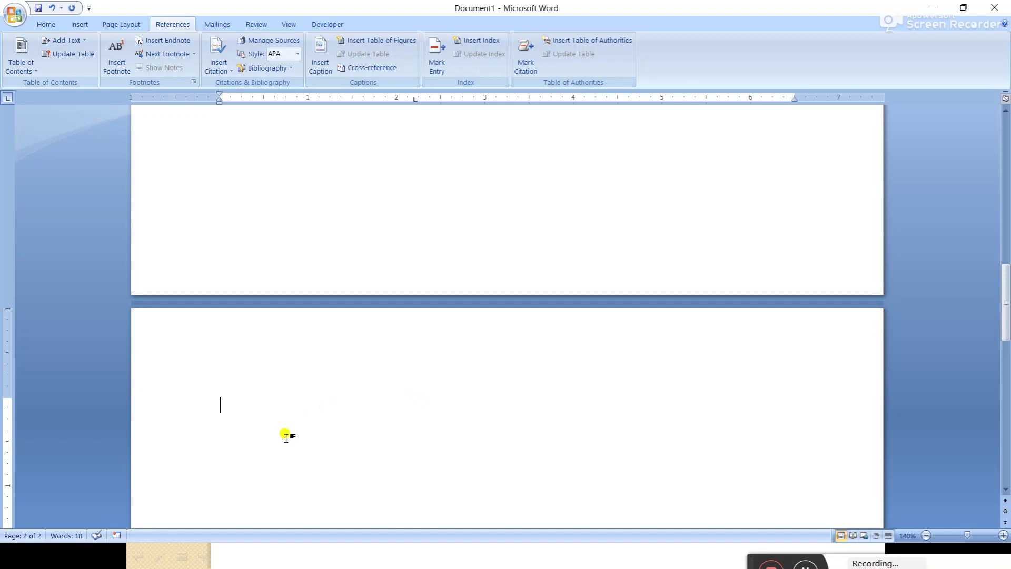
key(alt+Tab)
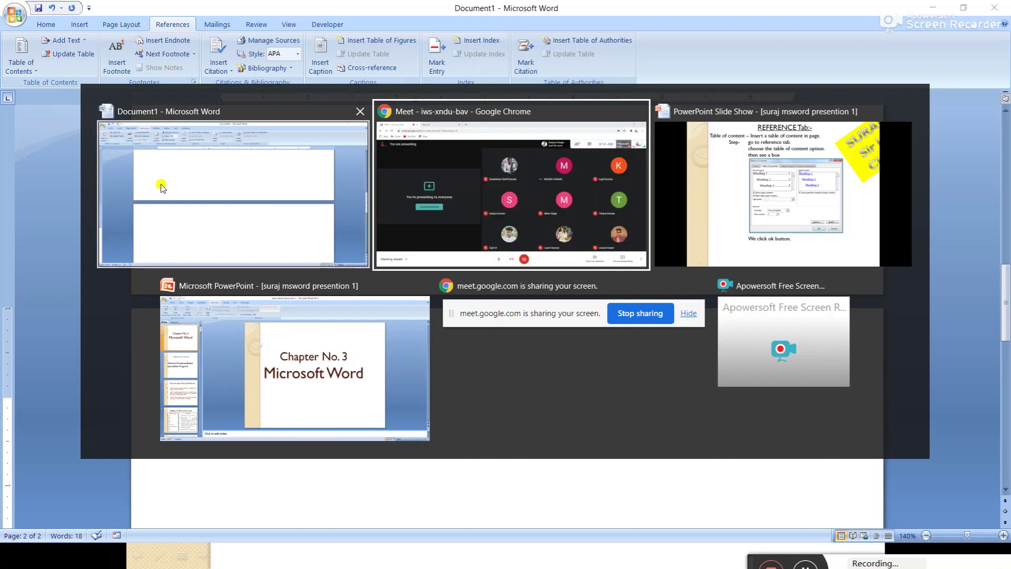
click(247, 218)
key(alt)
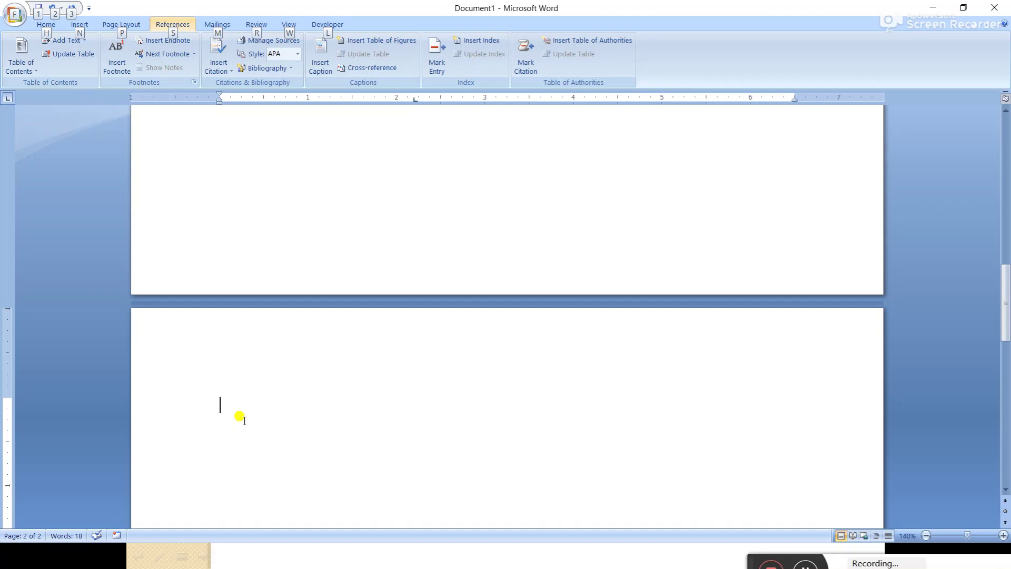
key(o)
key(p)
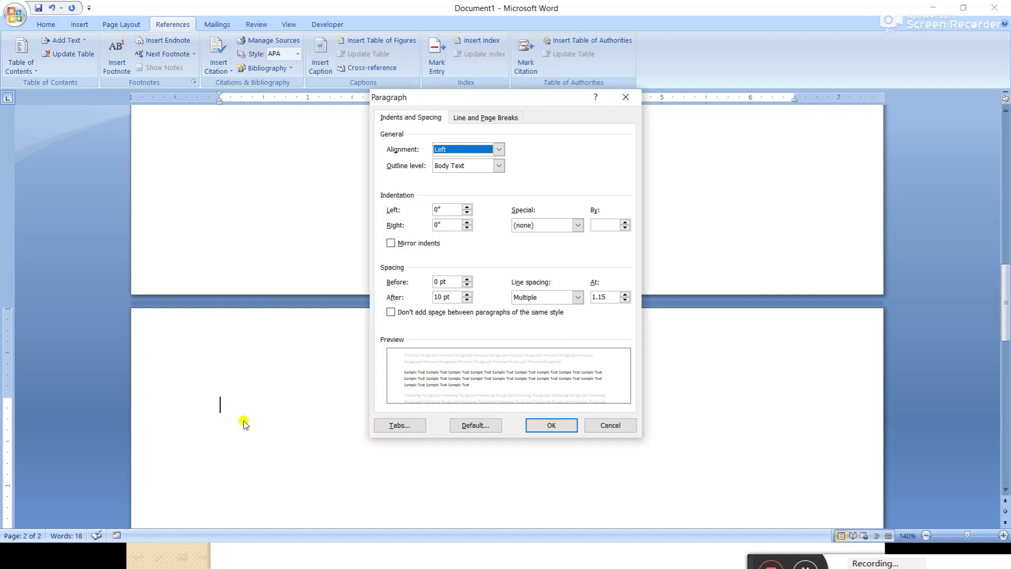
click(629, 425)
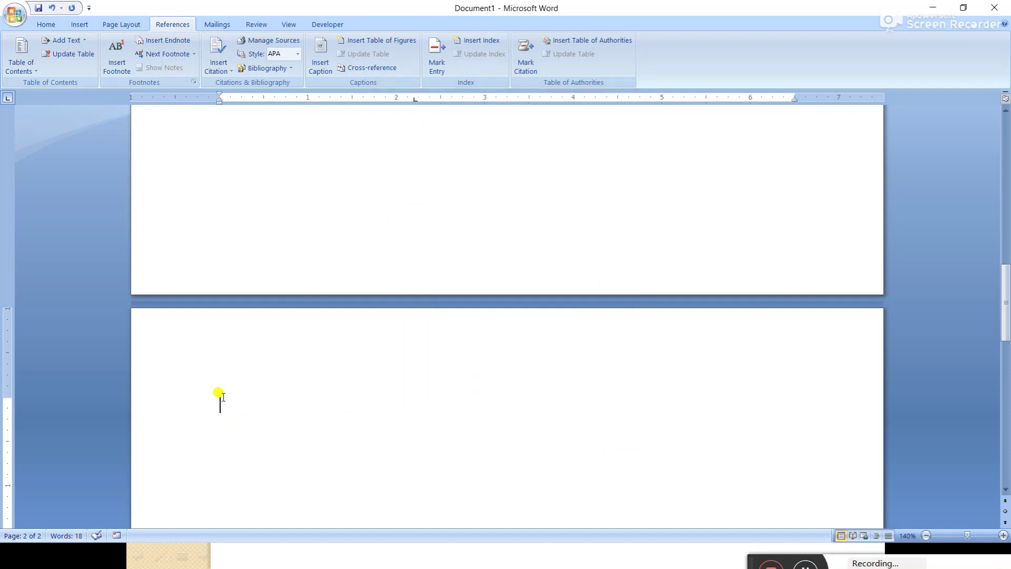
Step: Enter the lines "COMPUTER SYSTEM DIVIDE", "HARDWARE" and "SOFTWARE" at the start of the second page
text(COMPUTER SYSTE)
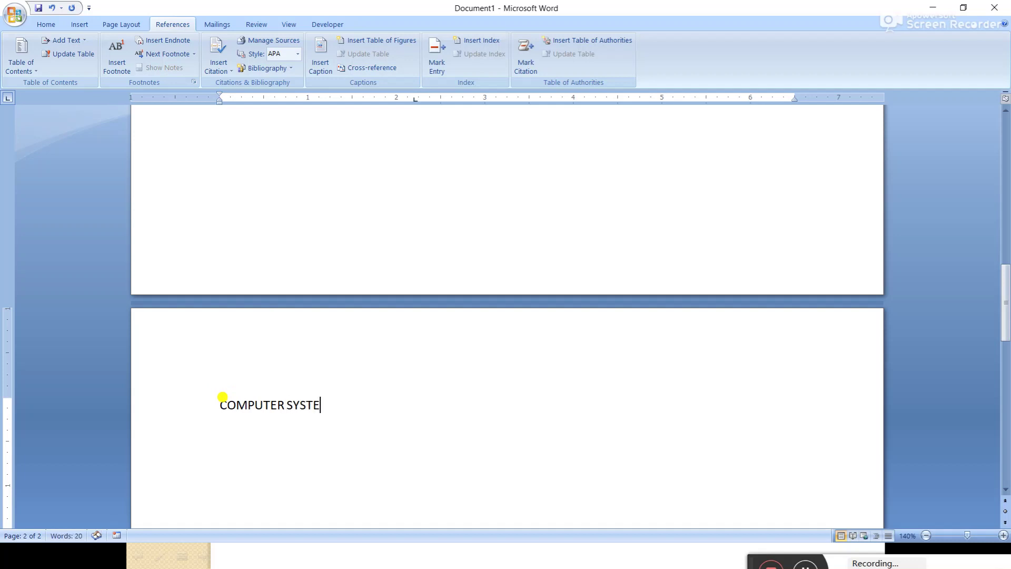
text(M)
text( DI)
text(VI)
text(DE)
text(H)
text(AR)
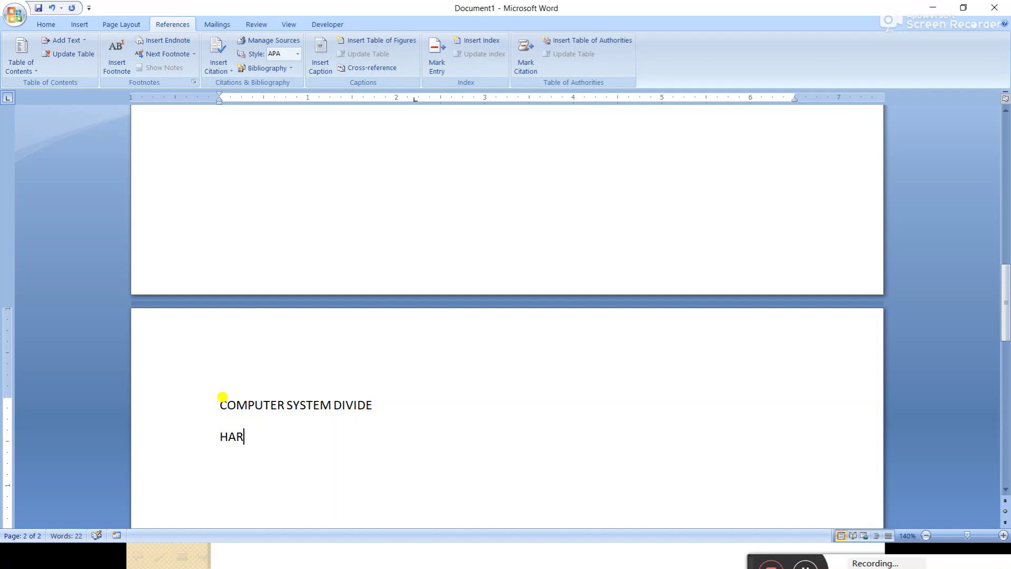
text(DWARE)
key(Return)
text(SOFTWA)
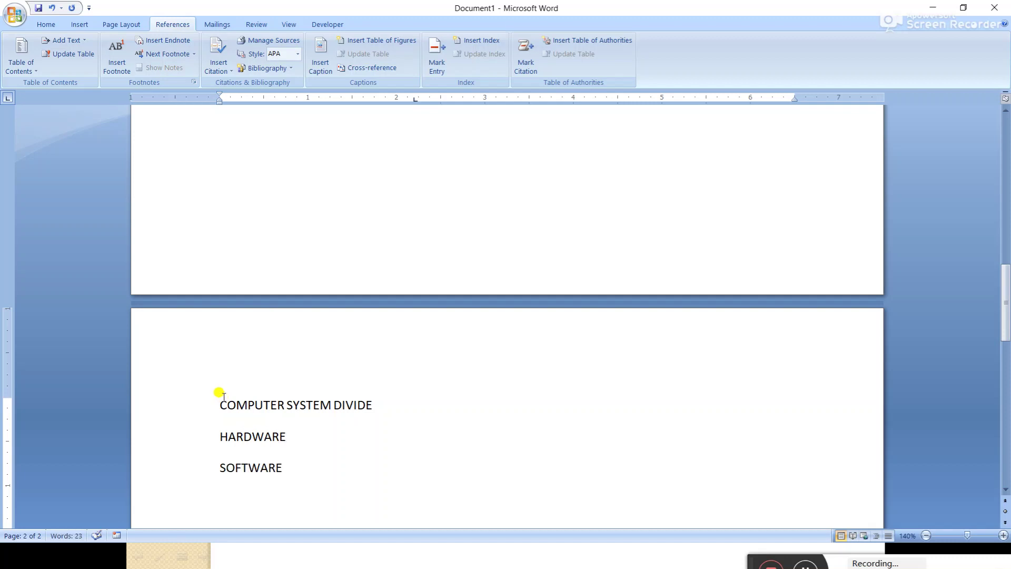
Step: Remove the word DIVIDE from the first line on the second page and apply the Heading 2 style to COMPUTER SYSTEM
drag(379, 406, 228, 399)
key(Delete)
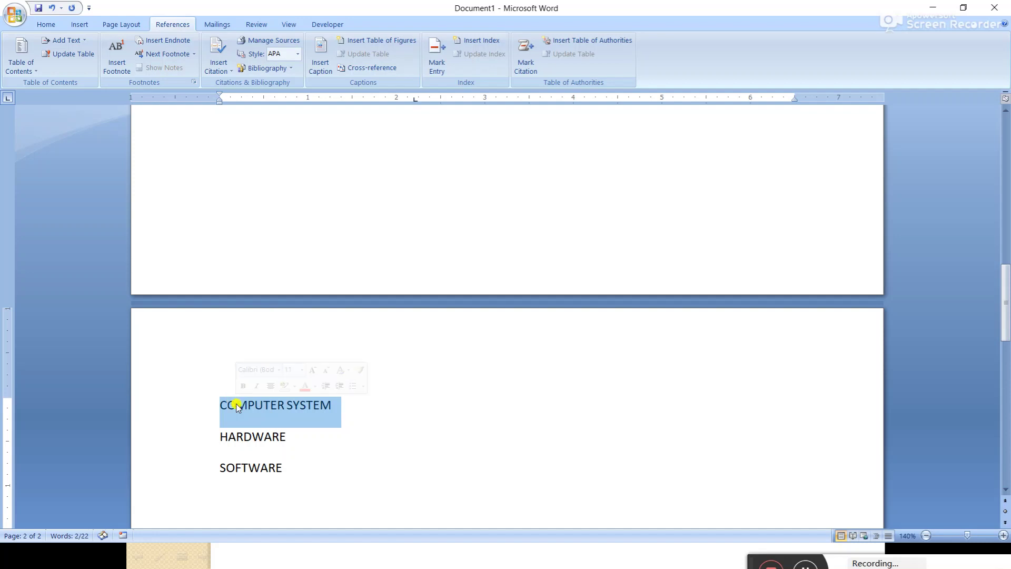
click(49, 24)
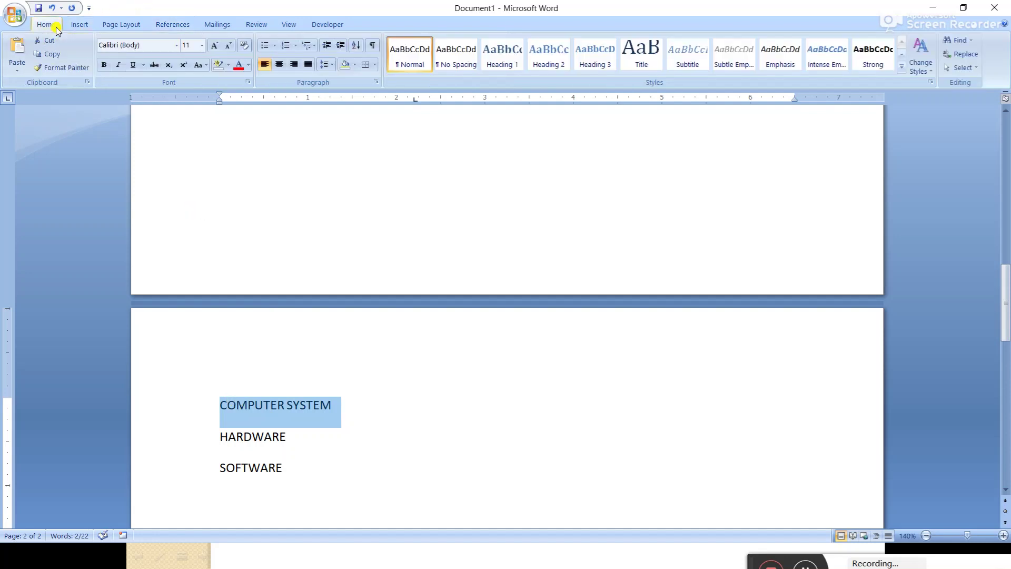
click(550, 60)
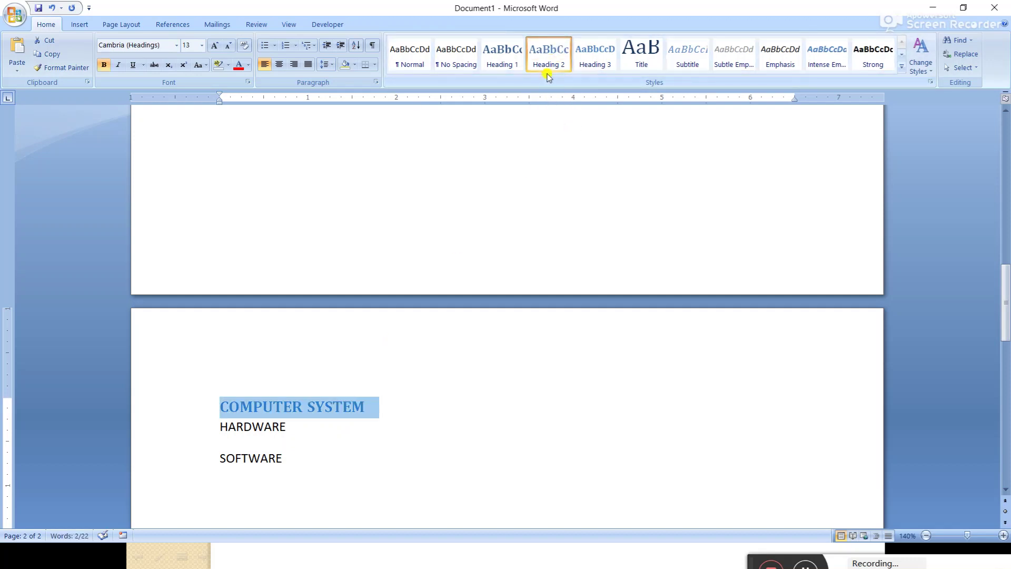
Step: Assign table of contents Level 3 to the HARDWARE and SOFTWARE lines
drag(295, 458, 203, 418)
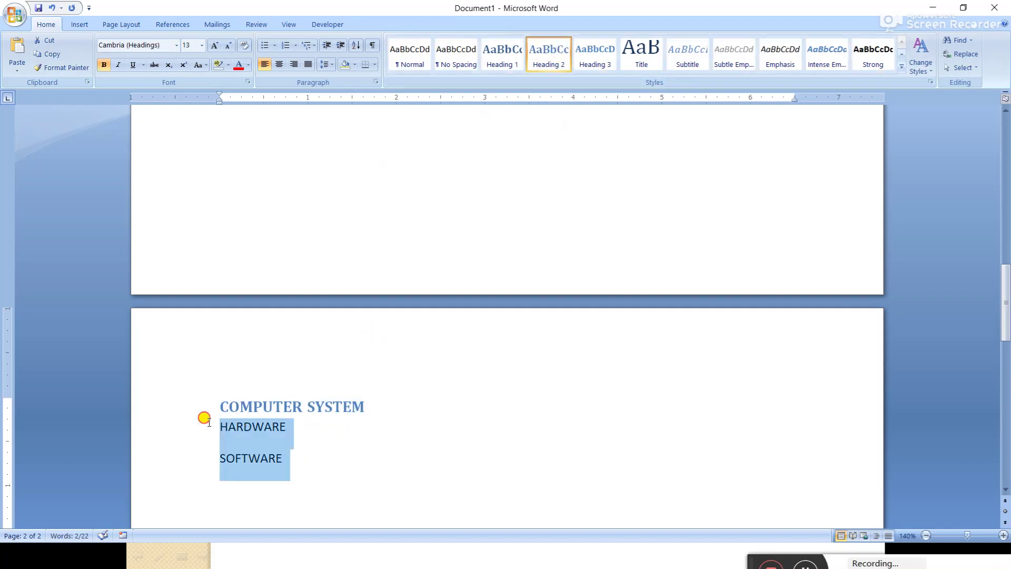
click(165, 24)
click(77, 40)
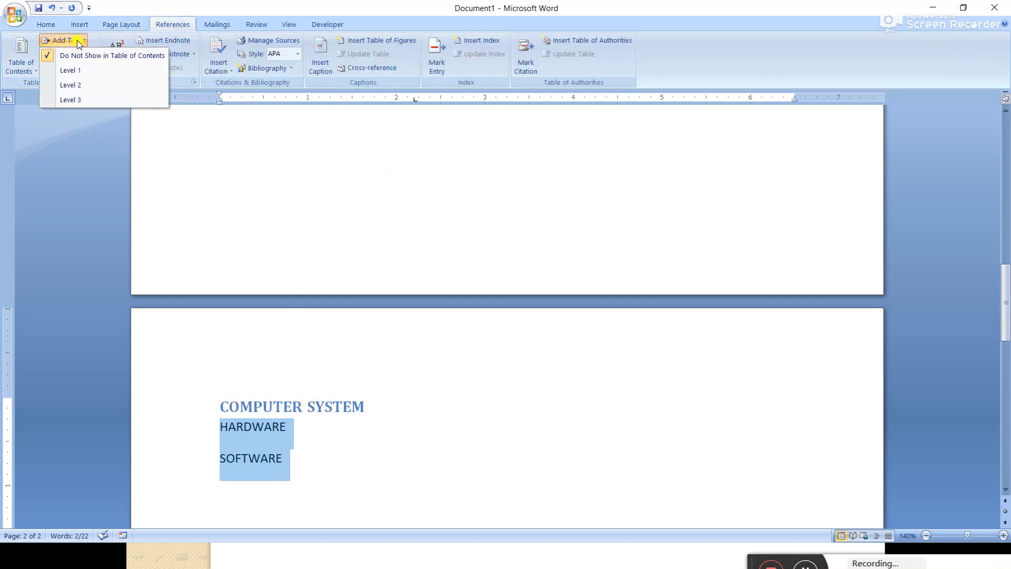
click(98, 100)
click(340, 488)
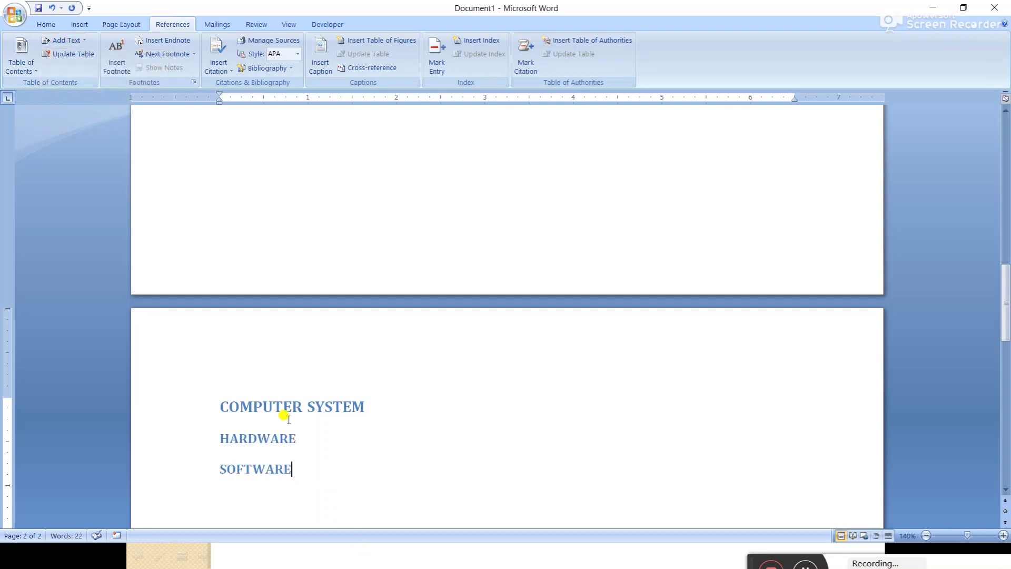
Step: Update the entire table of contents on the first page to include the second page's headings
scroll(298, 400, up, 10)
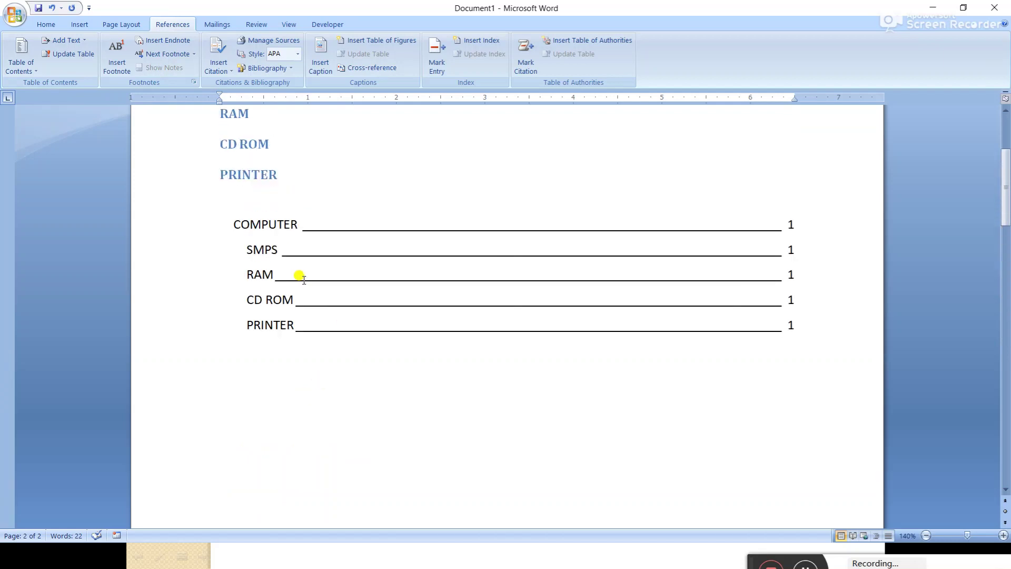
click(262, 277)
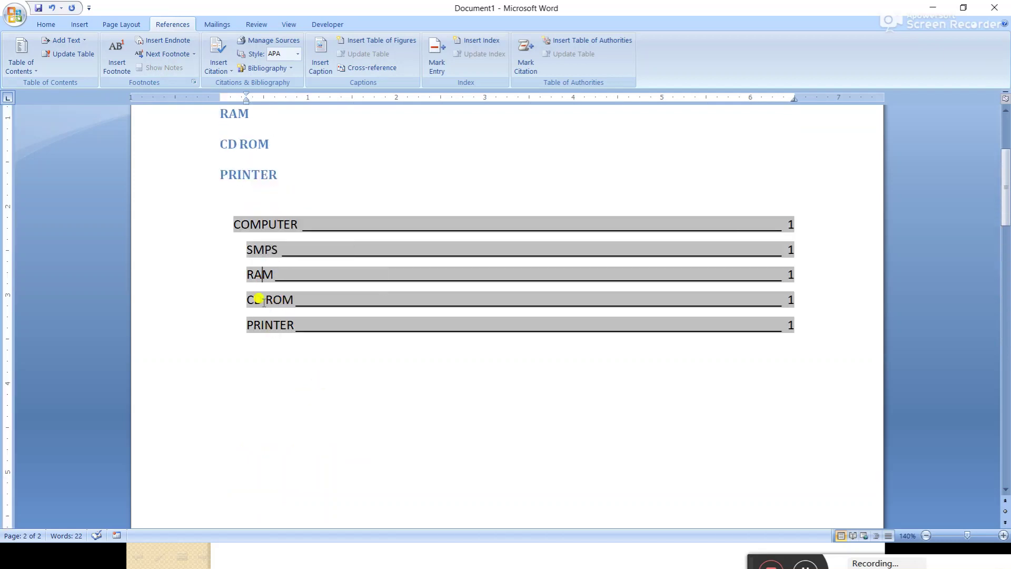
click(68, 53)
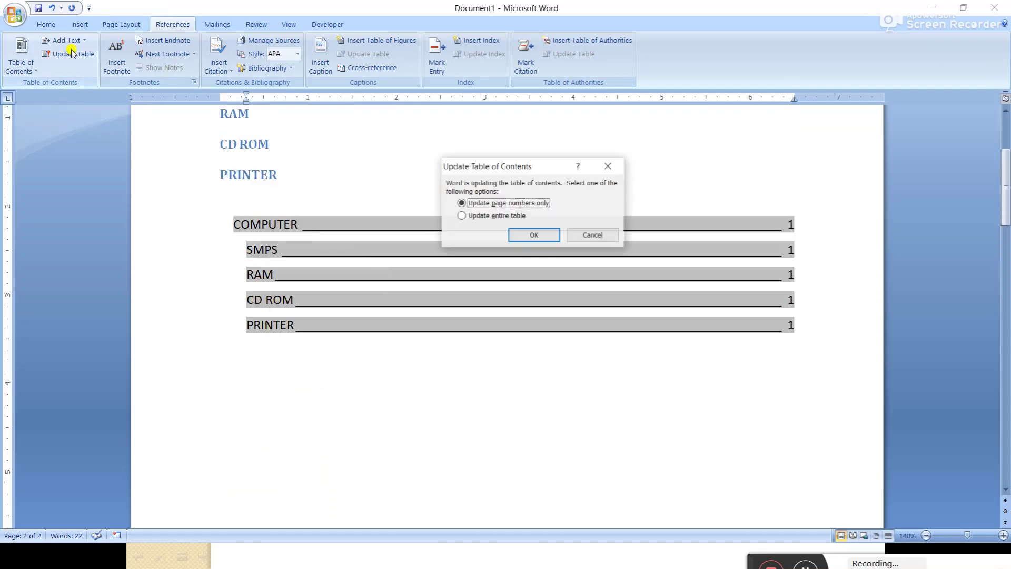
click(490, 220)
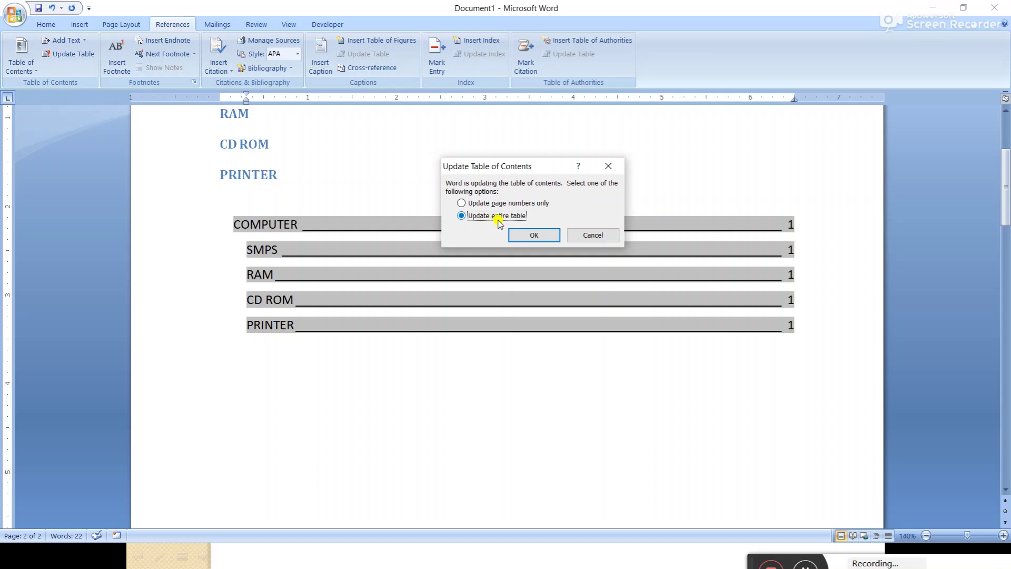
click(524, 238)
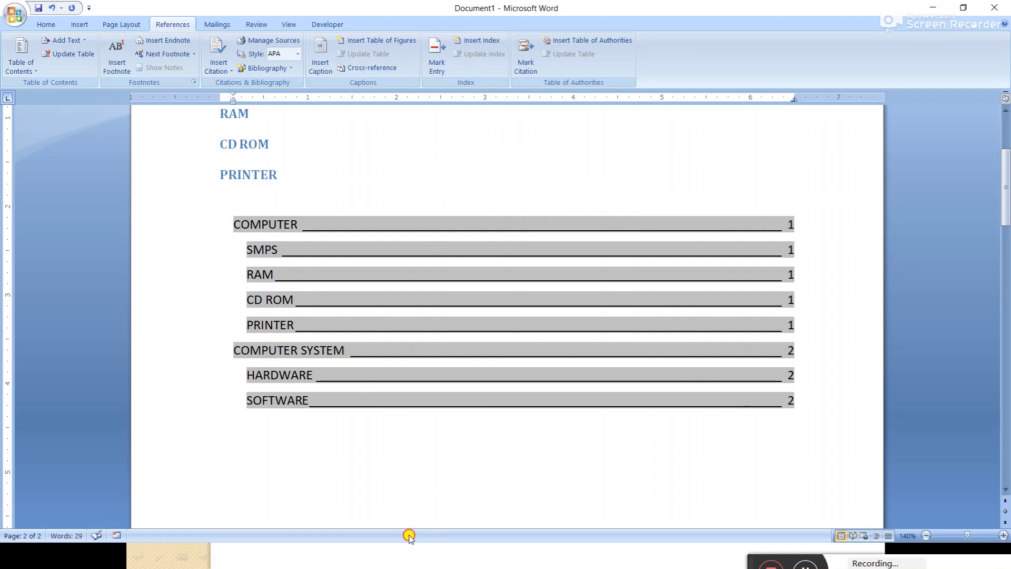
double_click(450, 470)
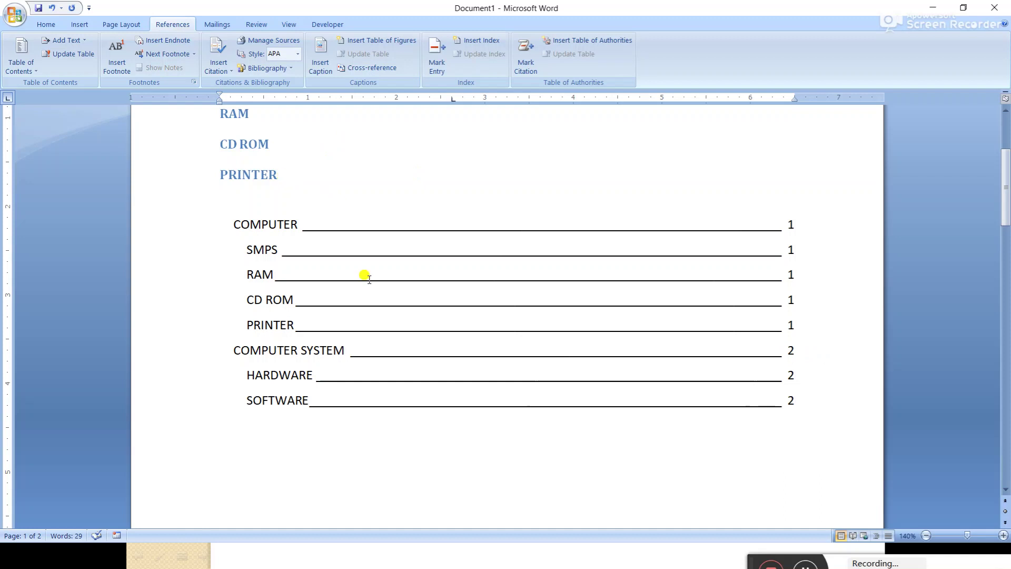
scroll(369, 279, down, 10)
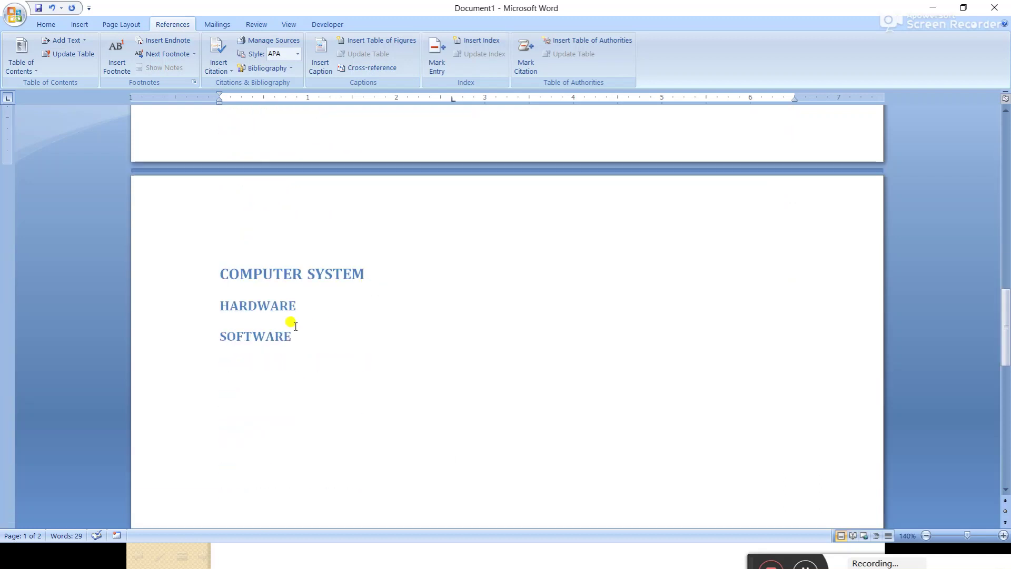
Step: Add a new line reading "GENERATION" below SOFTWARE on the second page
click(294, 336)
key(Return)
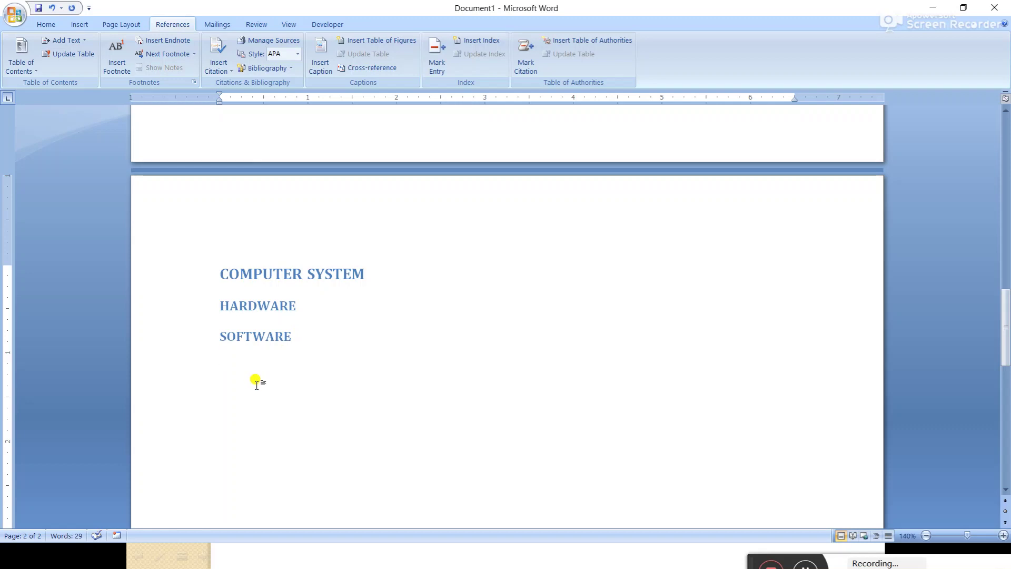
text(H)
key(BackSpace)
text(GENER)
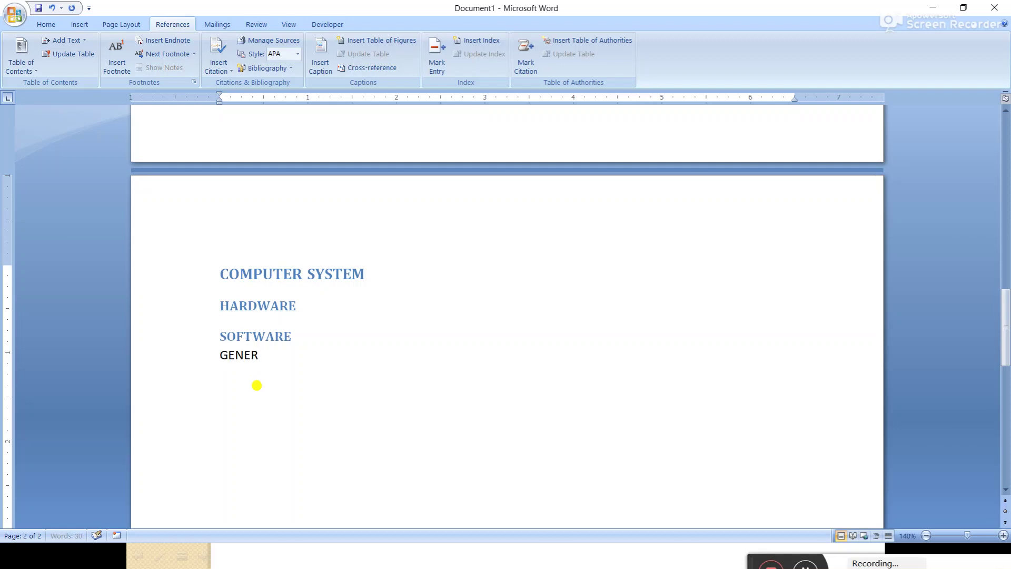
text(ATION)
drag(293, 339, 271, 372)
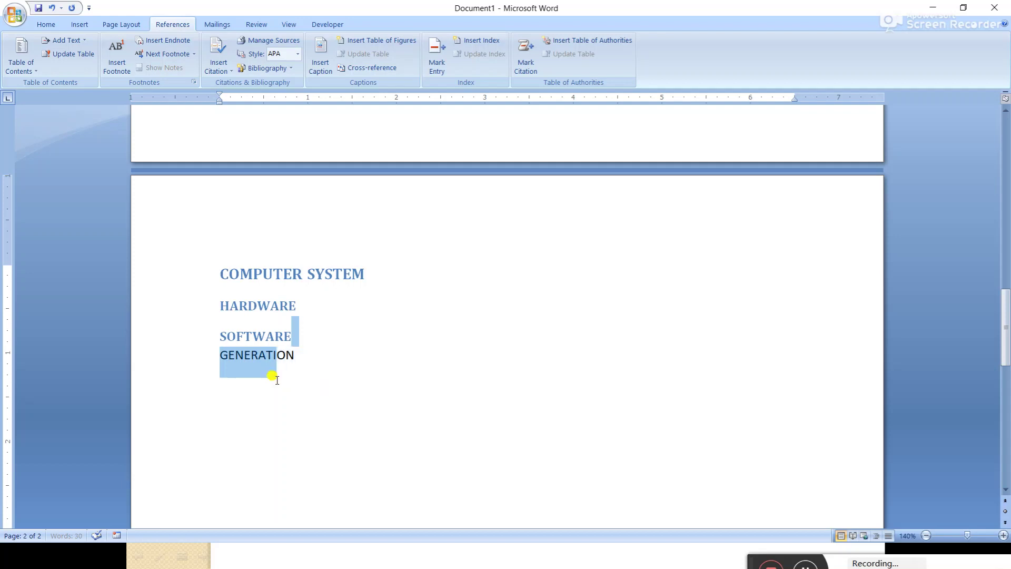
key(ctrl+e)
key(ctrl+z)
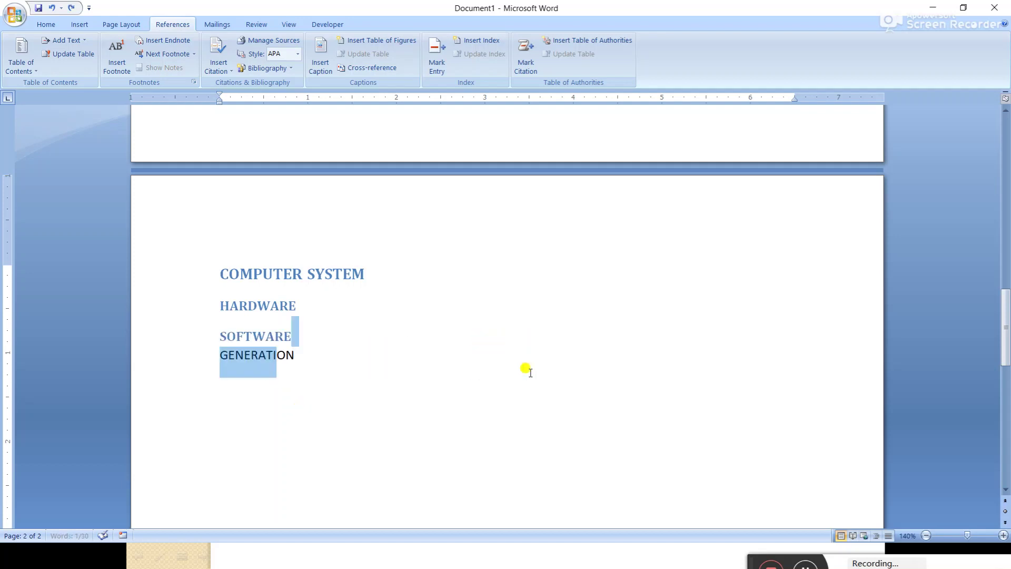
click(413, 373)
Step: Assign table of contents Level 3 to the GENERATION line
drag(293, 354, 219, 368)
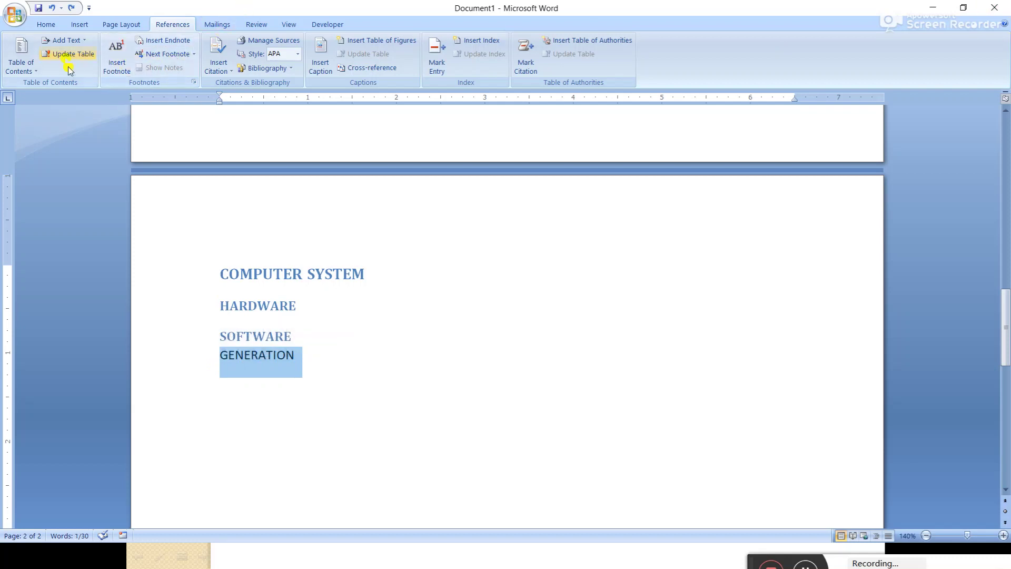
click(72, 41)
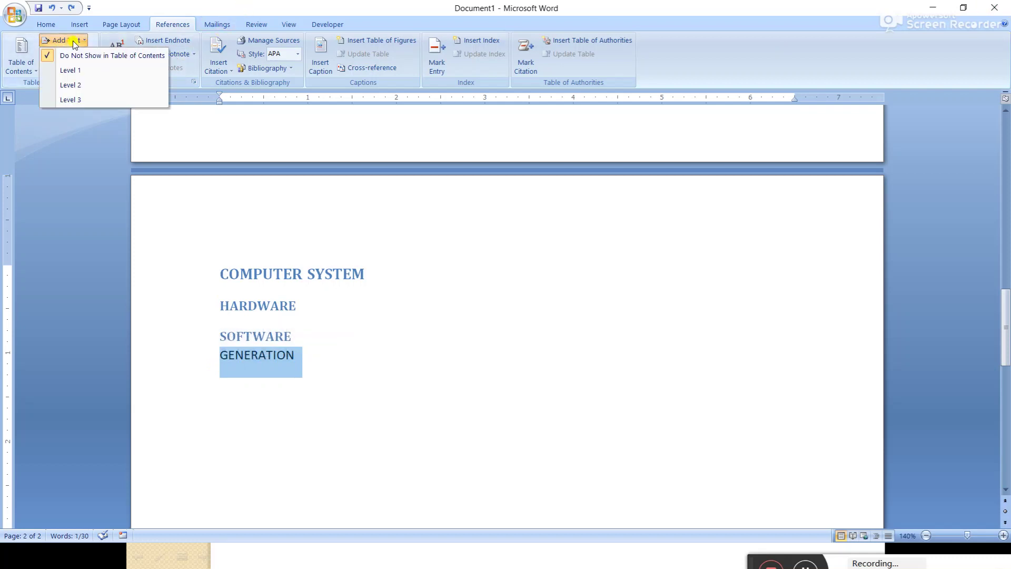
click(104, 100)
Step: Update the entire table of contents on the first page and follow its SOFTWARE entry to the linked heading
scroll(409, 261, up, 10)
click(331, 284)
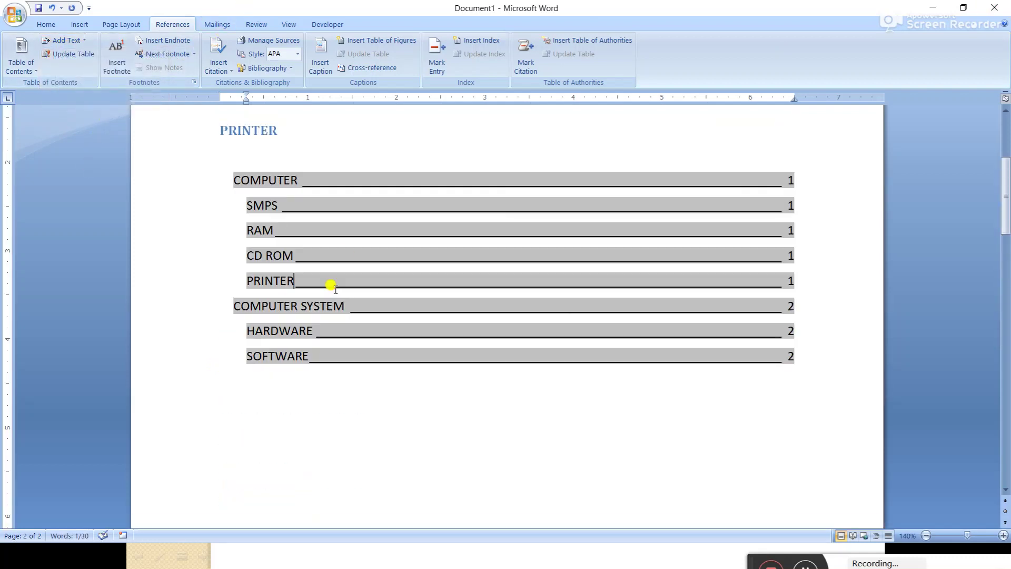
click(71, 55)
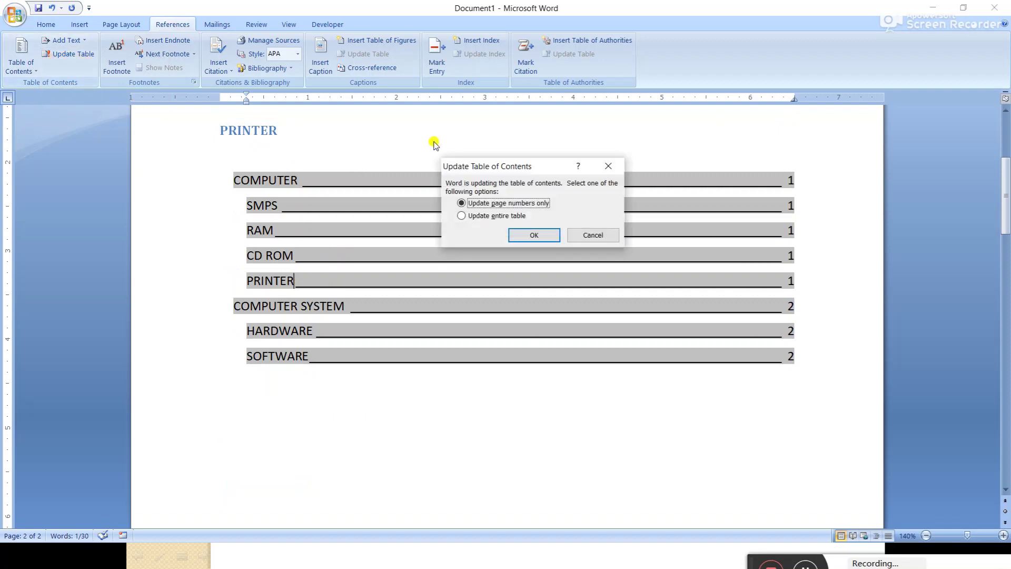
click(481, 216)
click(534, 236)
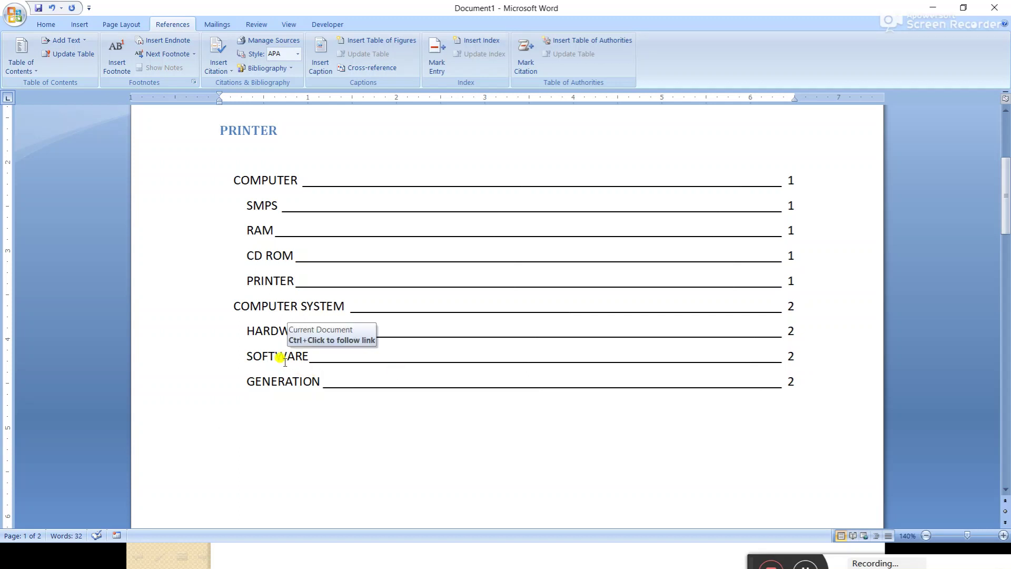
ctrl+click(266, 356)
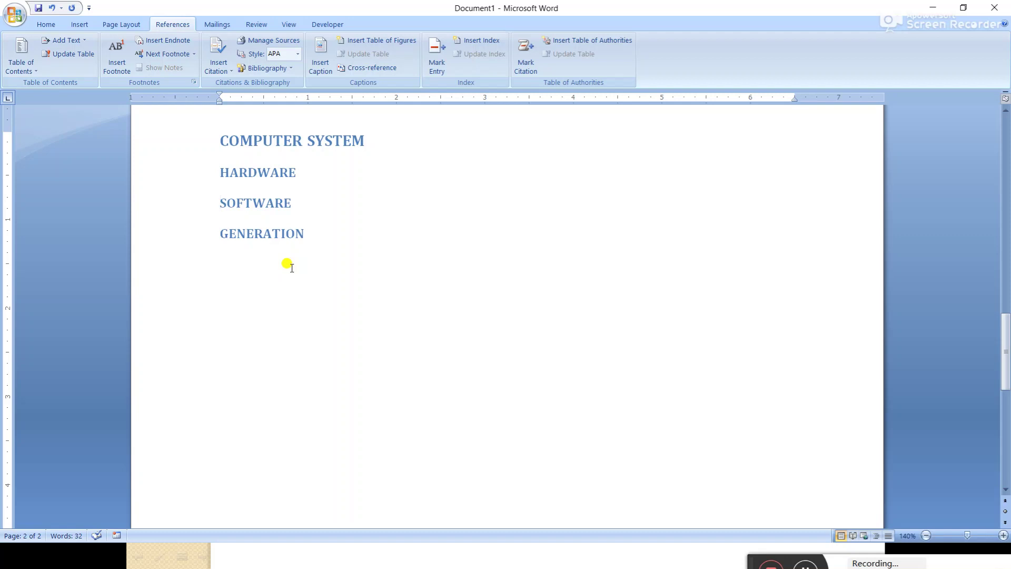
Step: Switch to the PowerPoint slide show, advance to the footnote and endnote slide, and return to the Word document
key(alt+Tab)
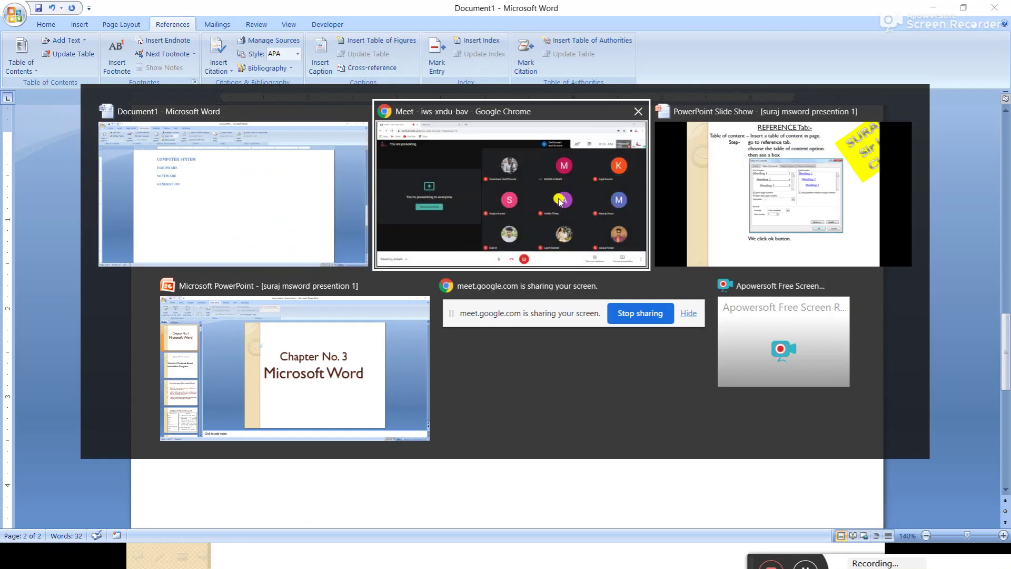
click(719, 235)
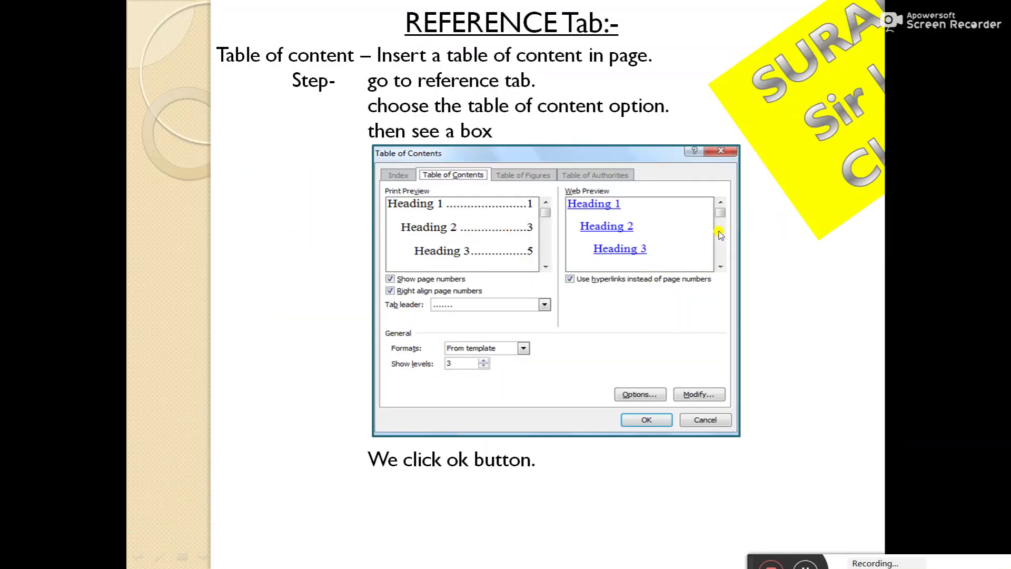
click(720, 235)
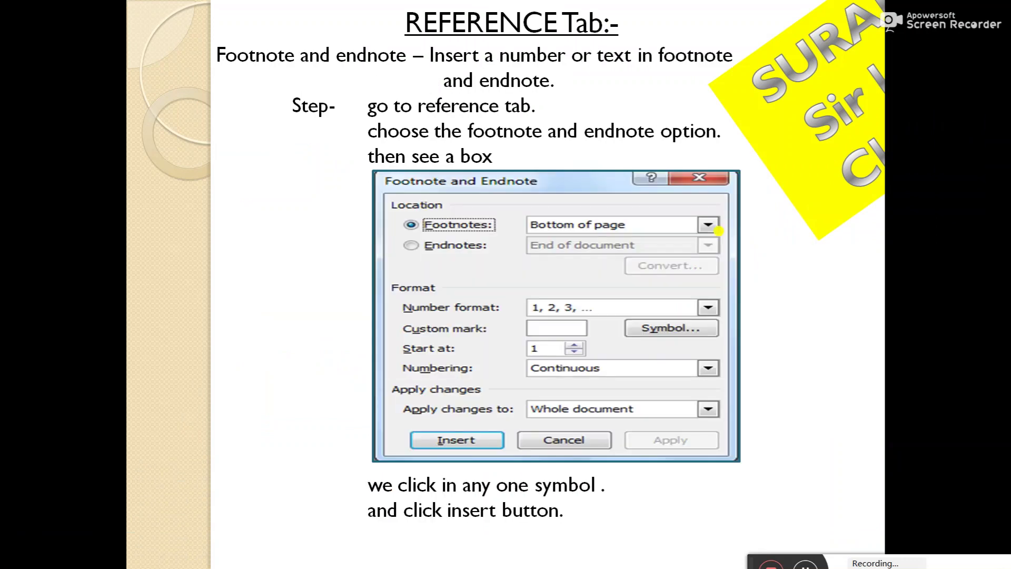
key(alt+Tab)
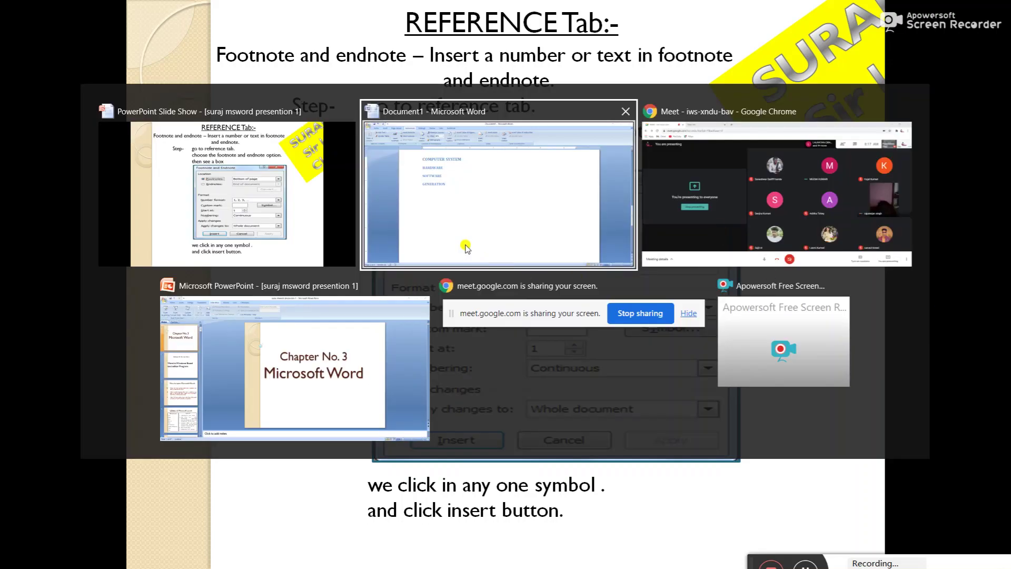
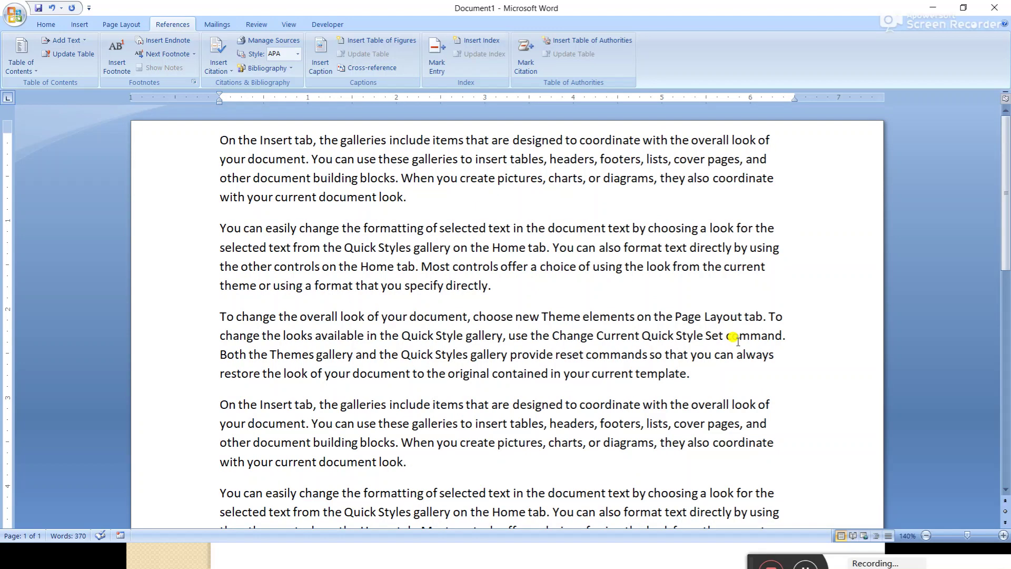
key(alt+Tab)
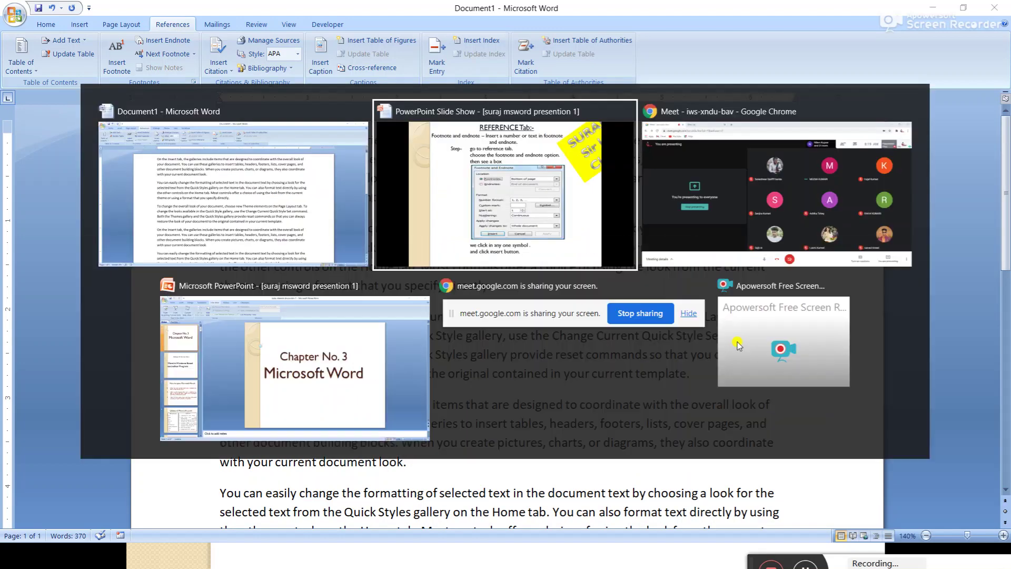
click(311, 218)
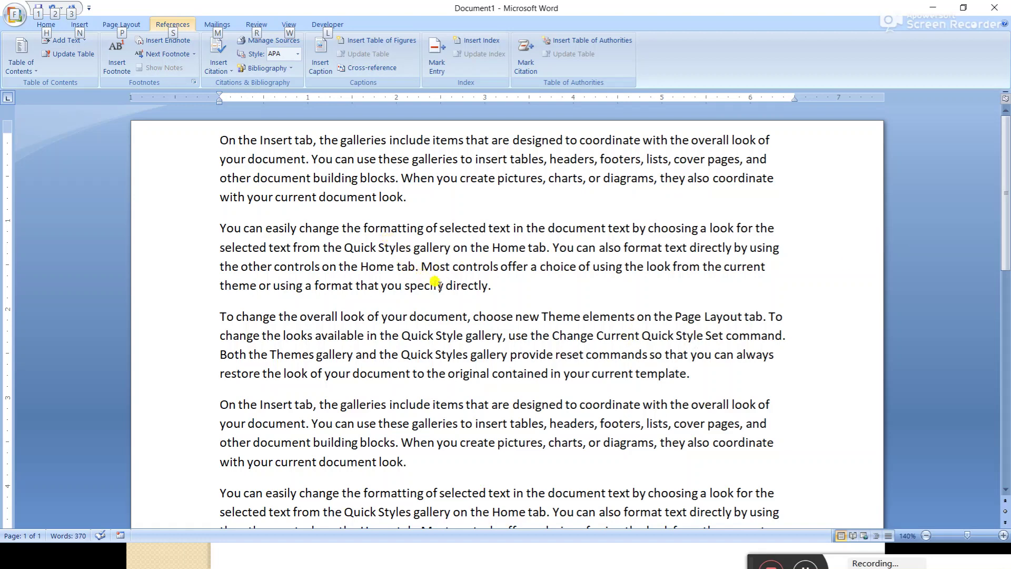
Step: Set up a footnote for the word "controls" in the second paragraph, with Symbol font character 170 (spade) as its custom mark
double_click(474, 262)
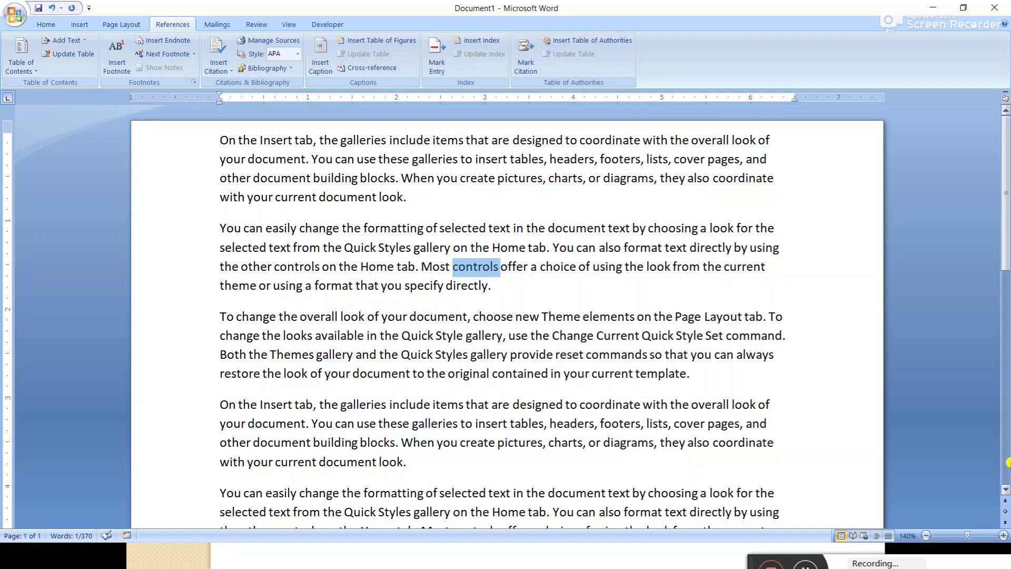
click(195, 82)
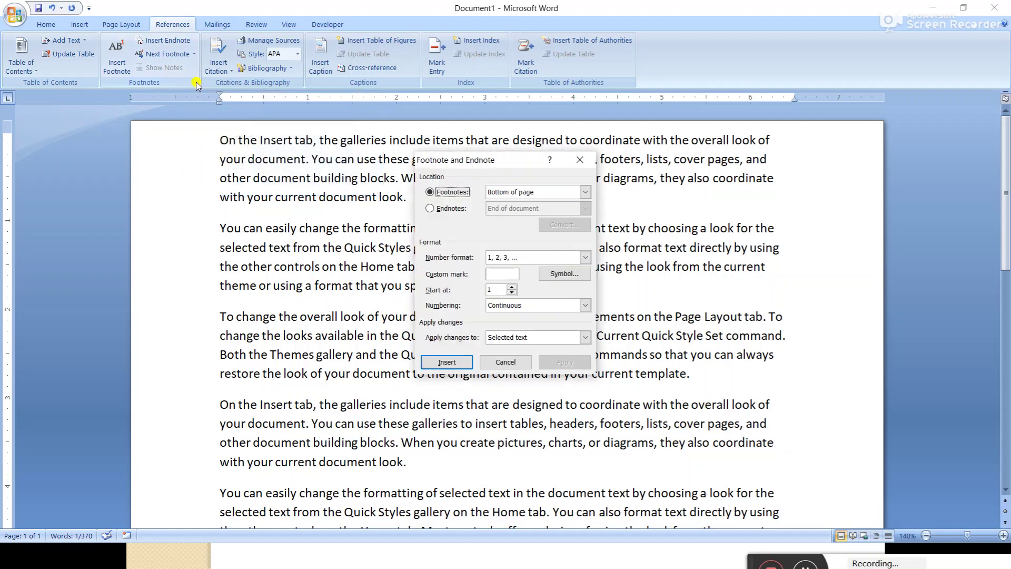
drag(521, 162, 887, 144)
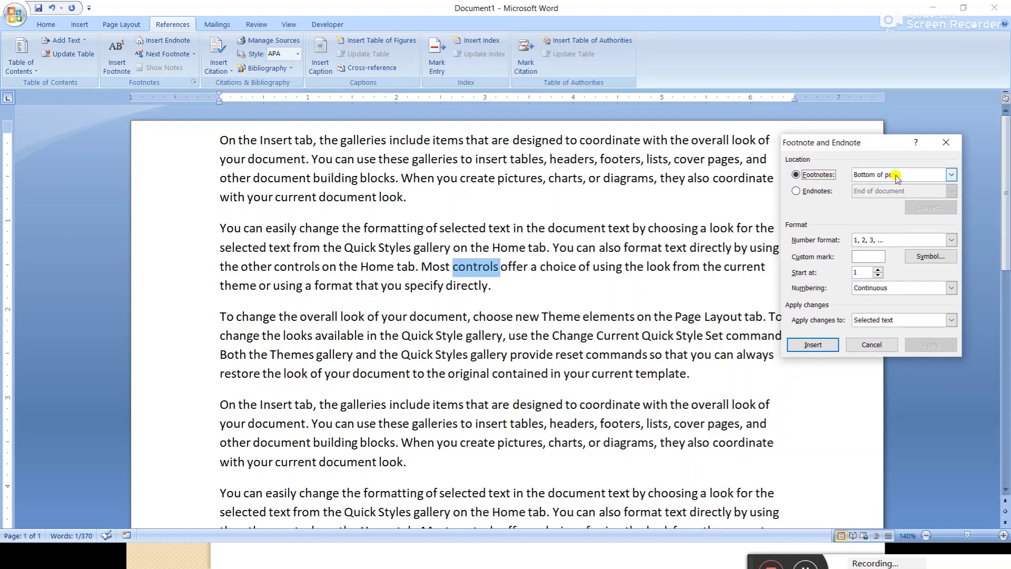
click(931, 258)
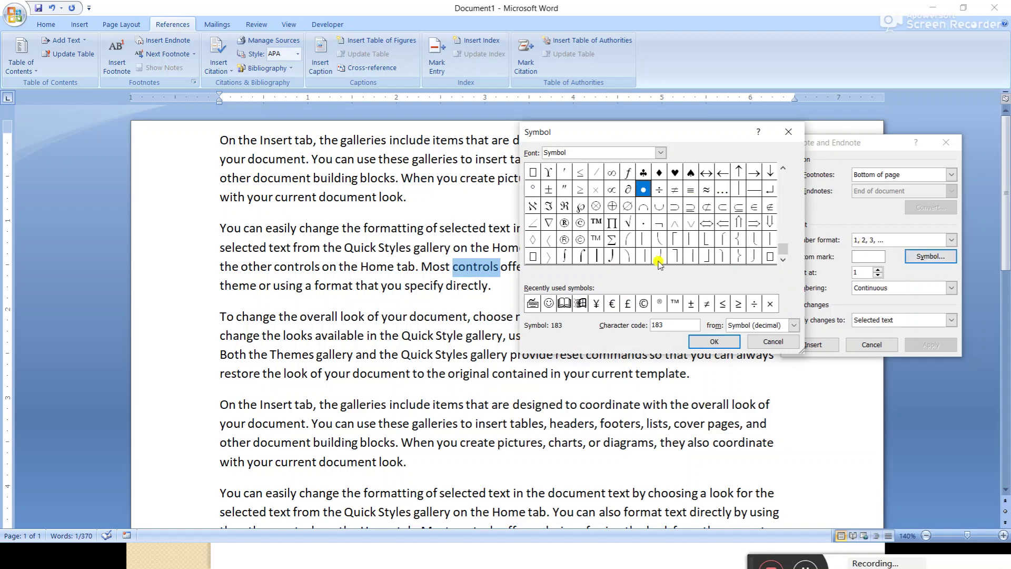
click(691, 175)
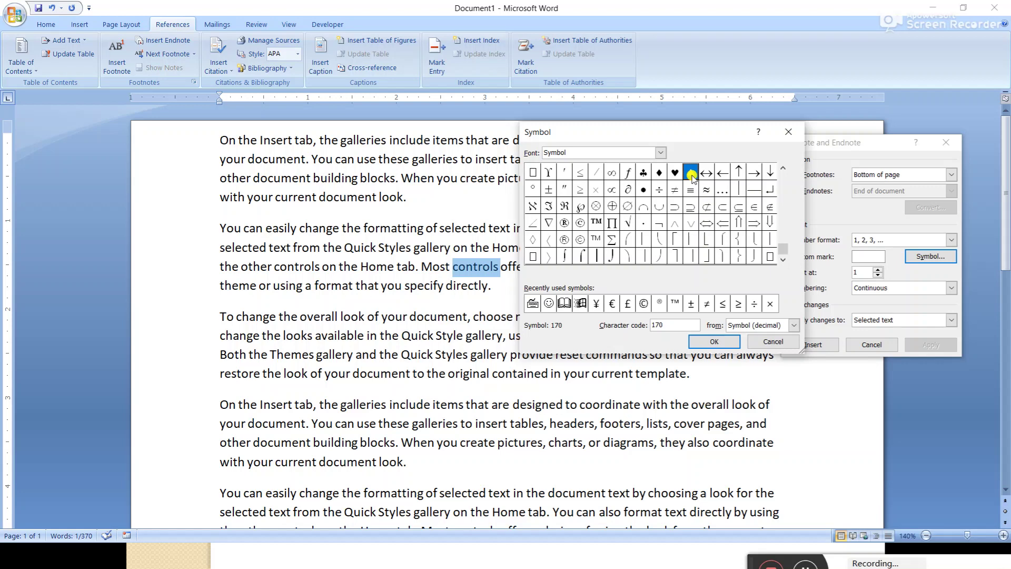
click(713, 341)
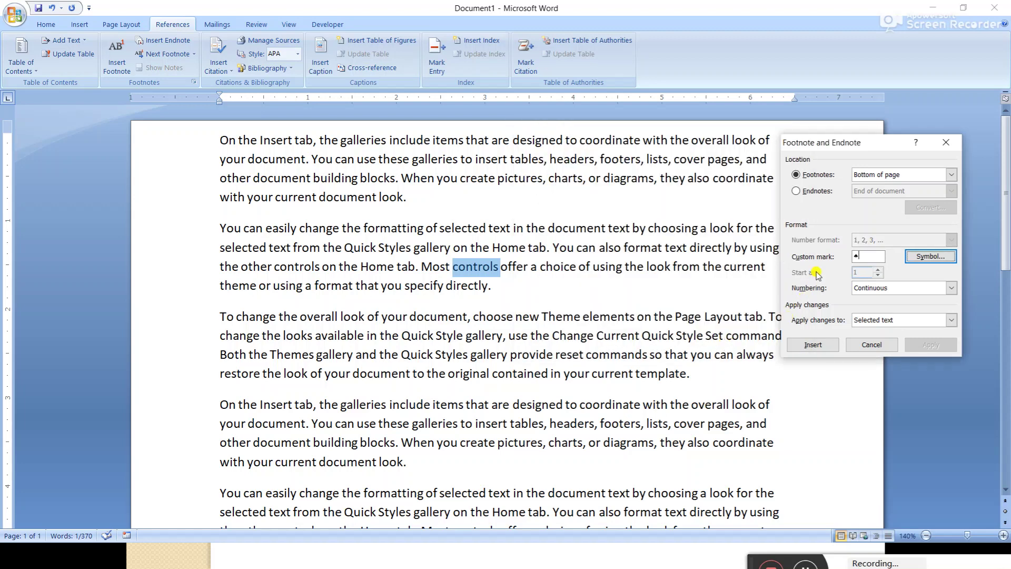
Step: Insert the footnote at the bottom of the page and enter "VVI LINE" as its text
click(866, 256)
click(814, 347)
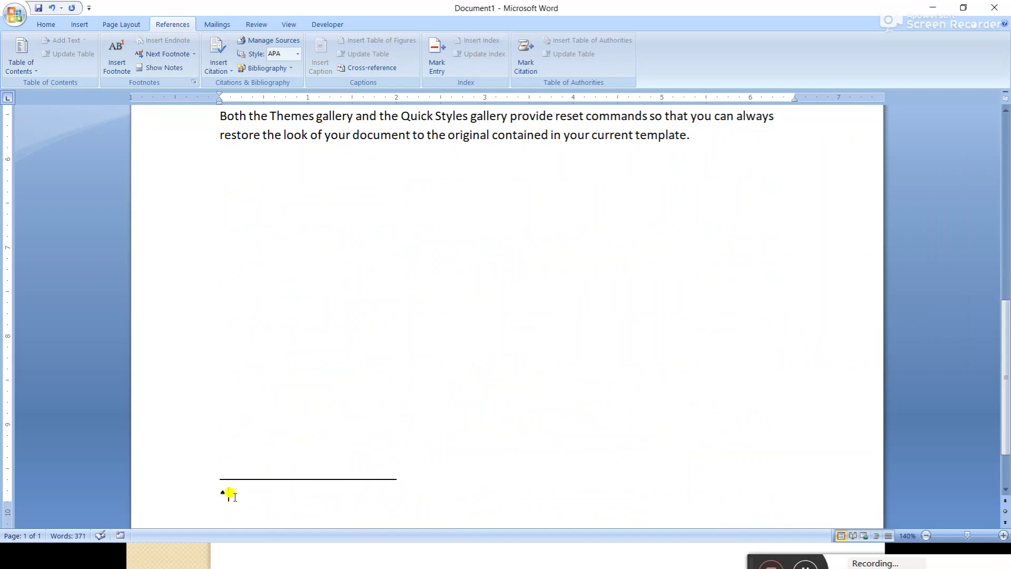
text(Wi)
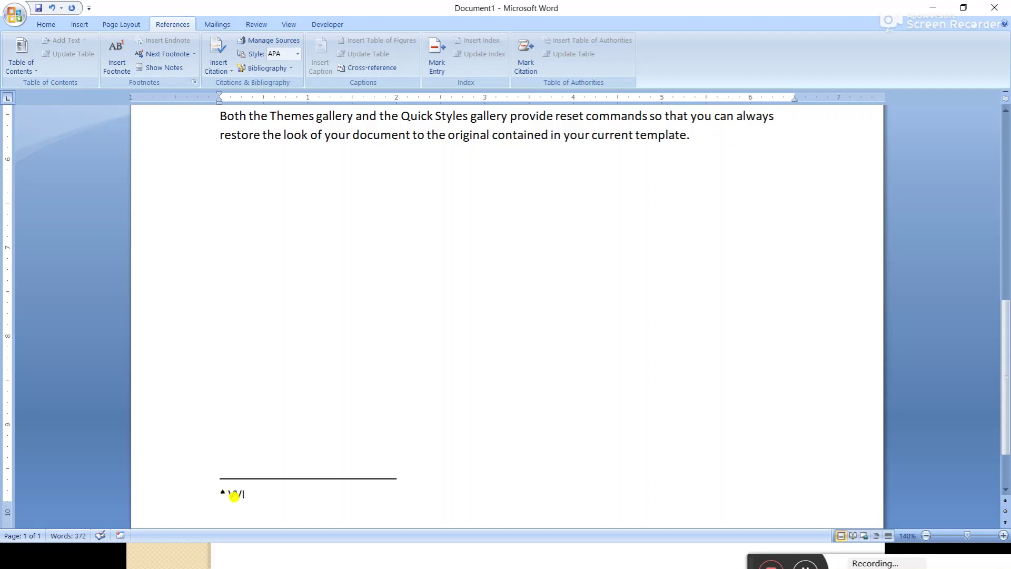
text( LINE)
Step: Examine the link between the footnote's spade mark and its reference after "controls", including the note text shown at the reference
double_click(222, 492)
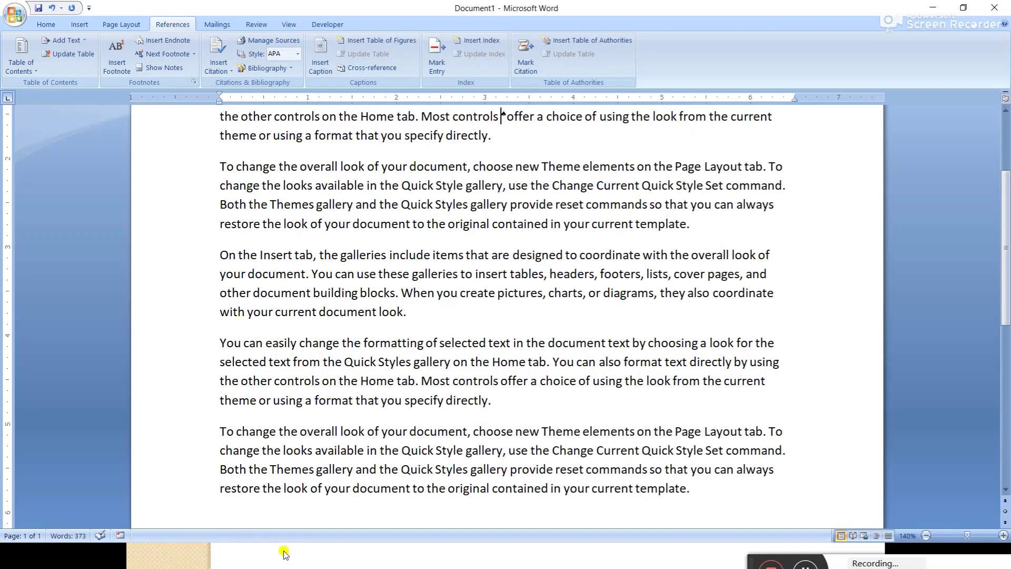
click(548, 274)
scroll(563, 308, down, 5)
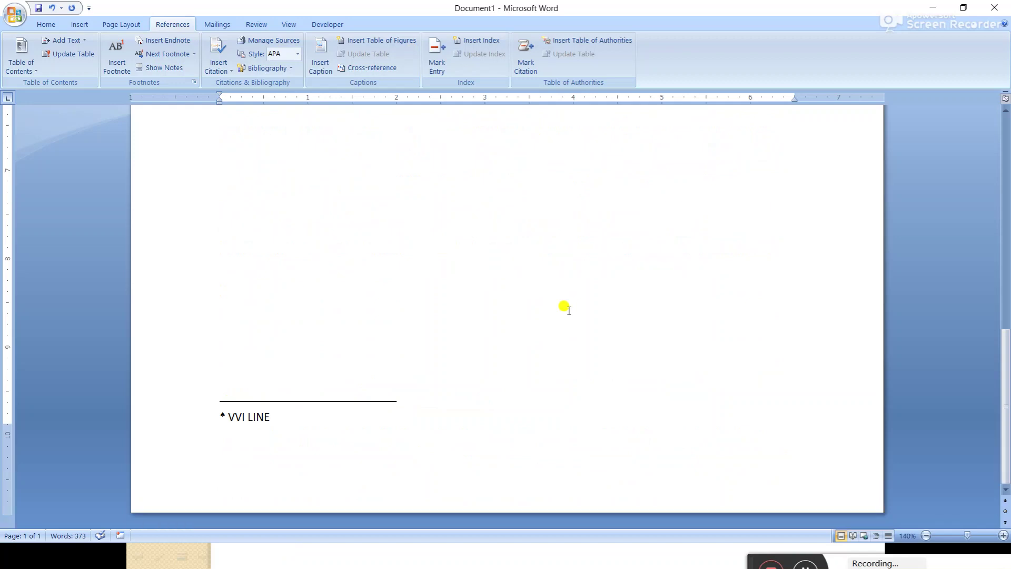
double_click(222, 413)
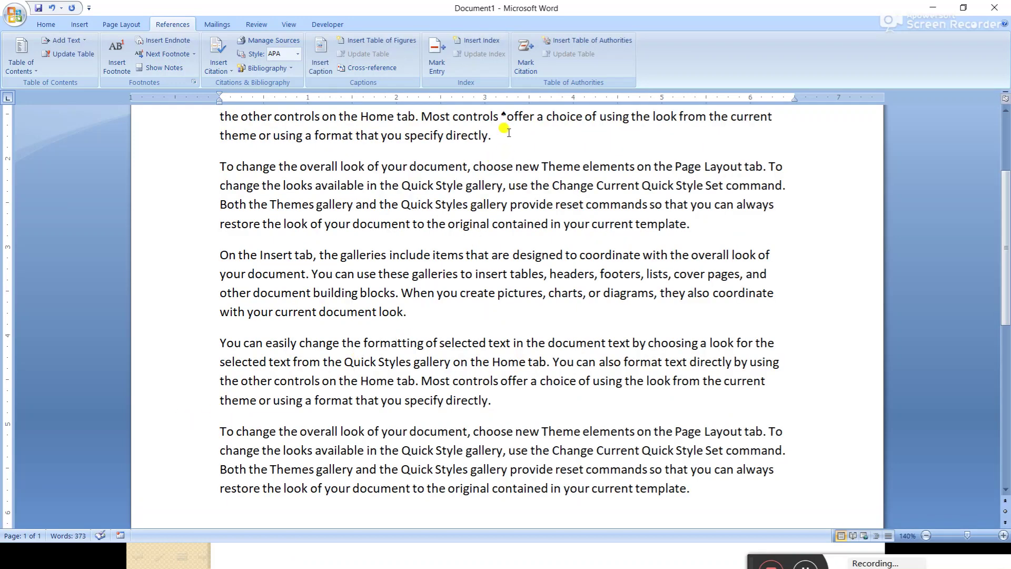
scroll(506, 147, up, 1)
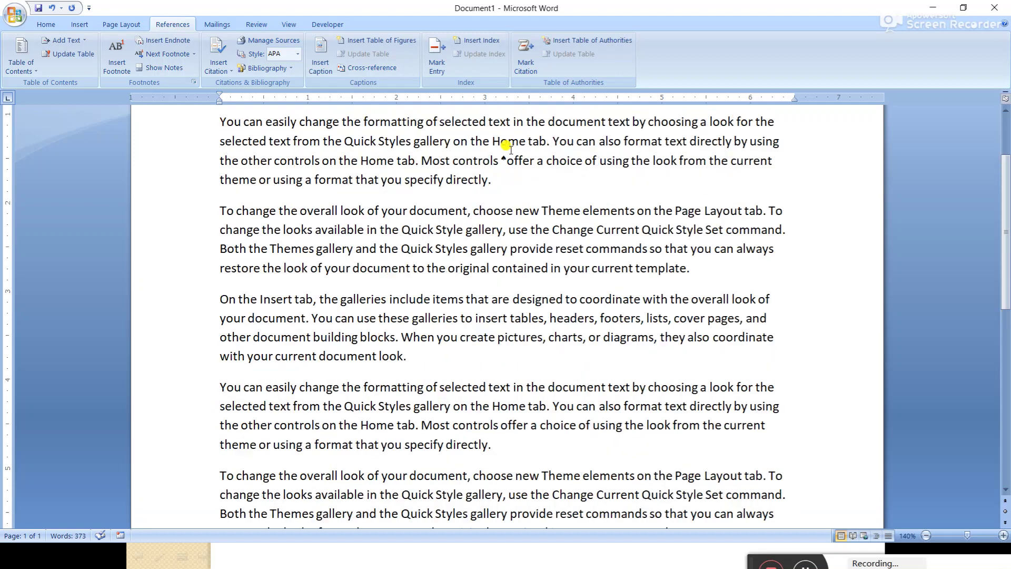
mouse_move(502, 162)
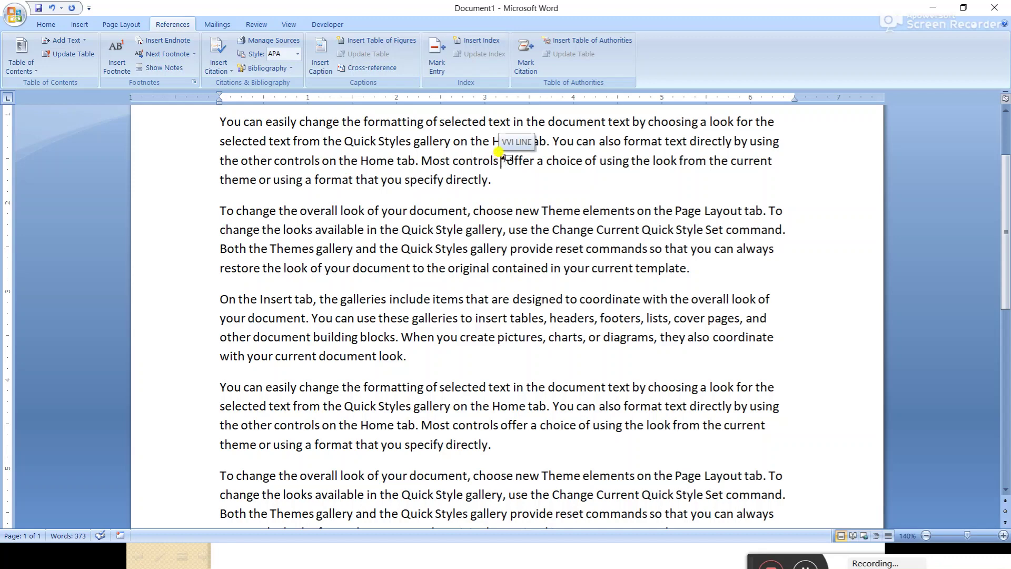
scroll(490, 261, up, 3)
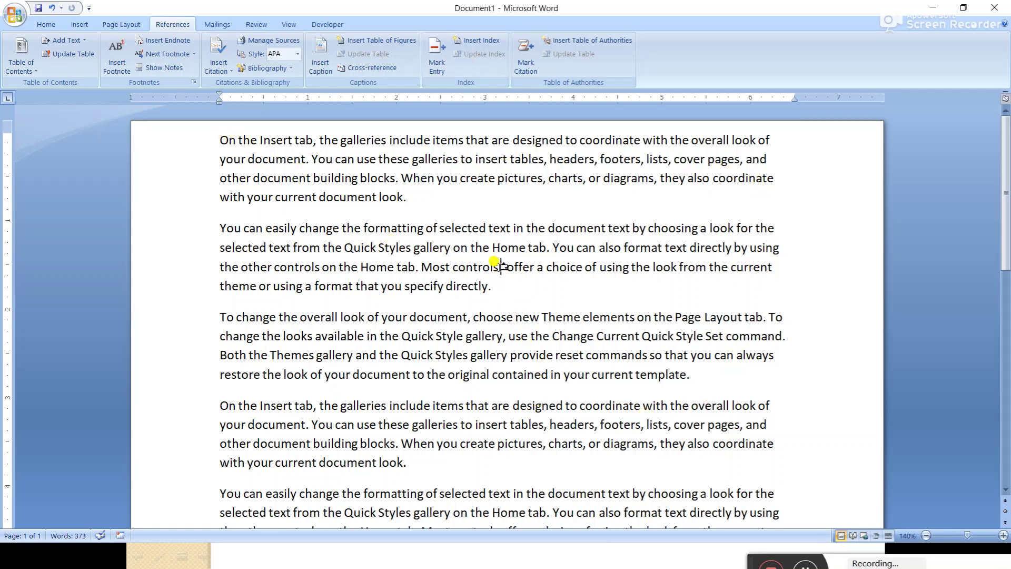
scroll(493, 267, down, 10)
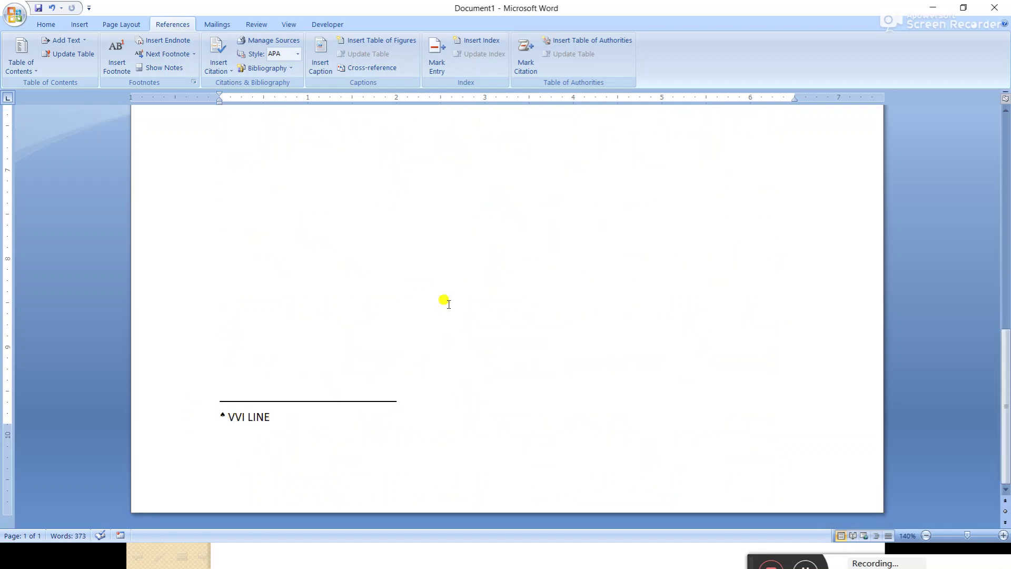
double_click(221, 414)
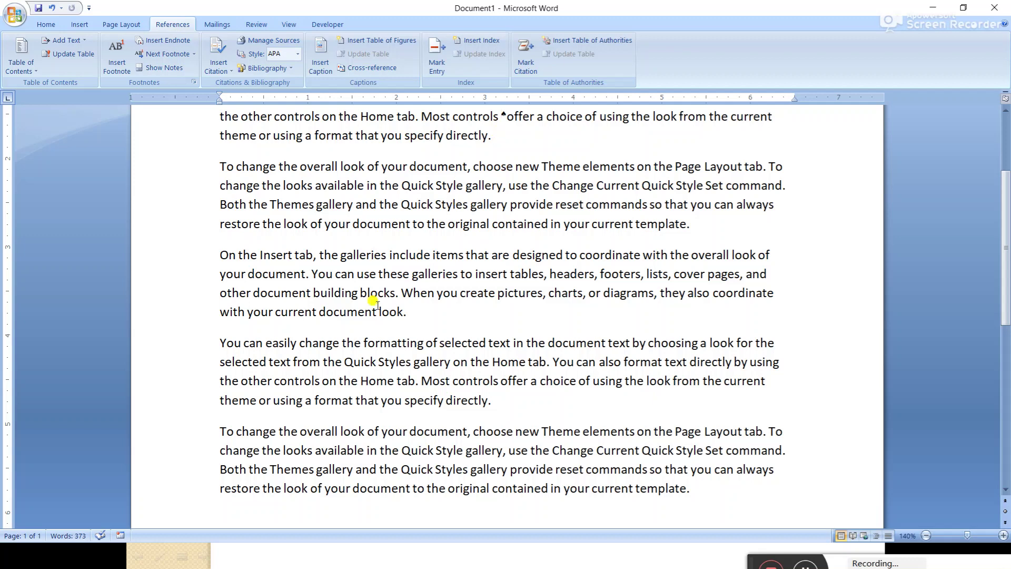
scroll(366, 318, down, 2)
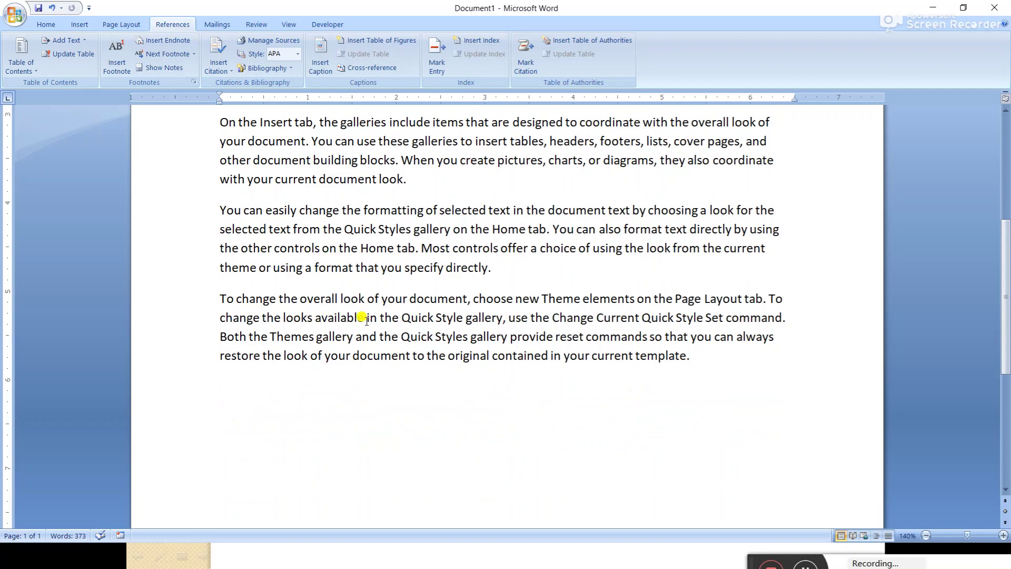
scroll(279, 303, up, 1)
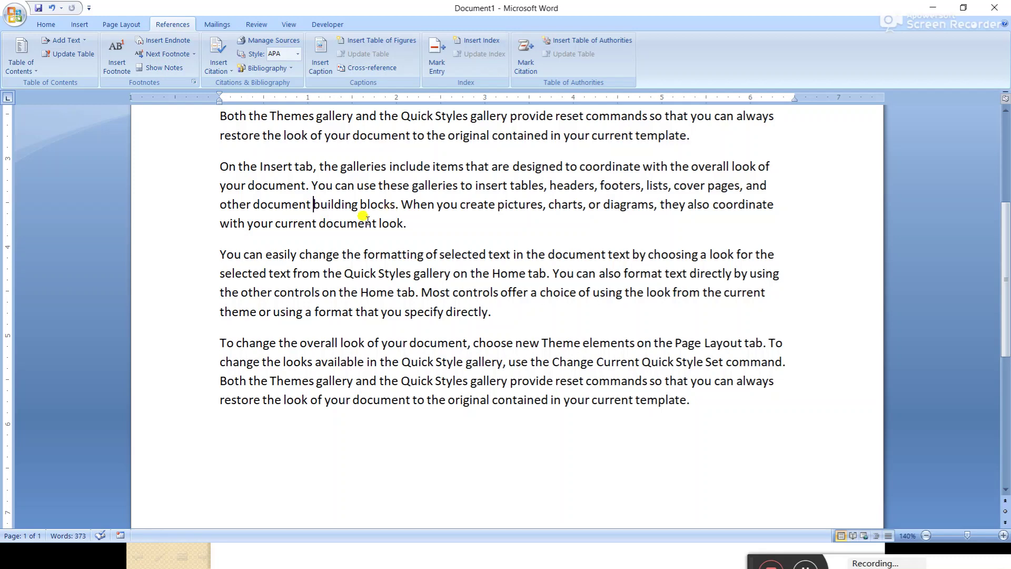
Step: Insert an end-of-document endnote for "building" in the fourth paragraph, with Symbol font character 169 (heart) as custom mark and "AMBITION" as text
drag(312, 204, 358, 204)
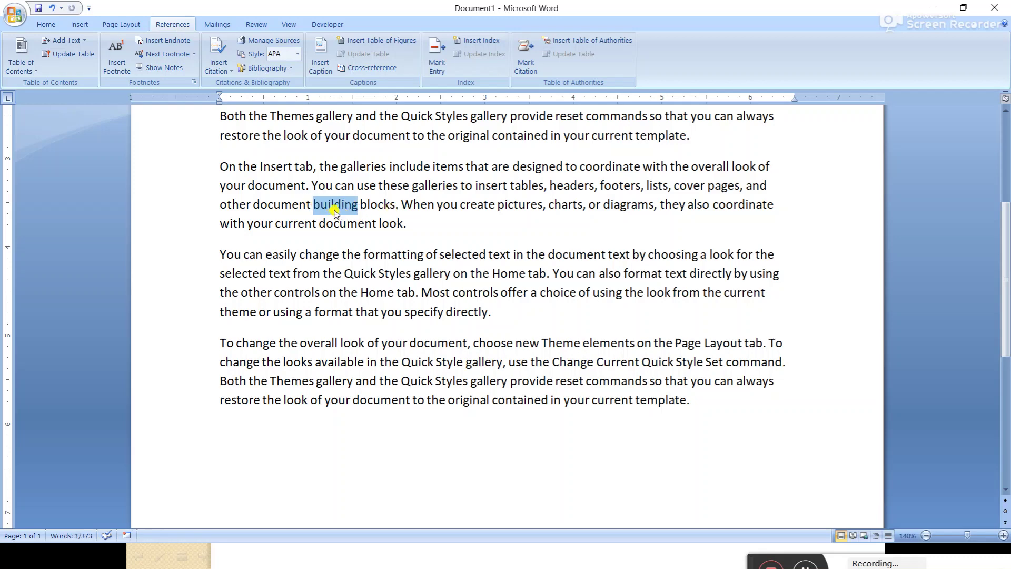
click(193, 81)
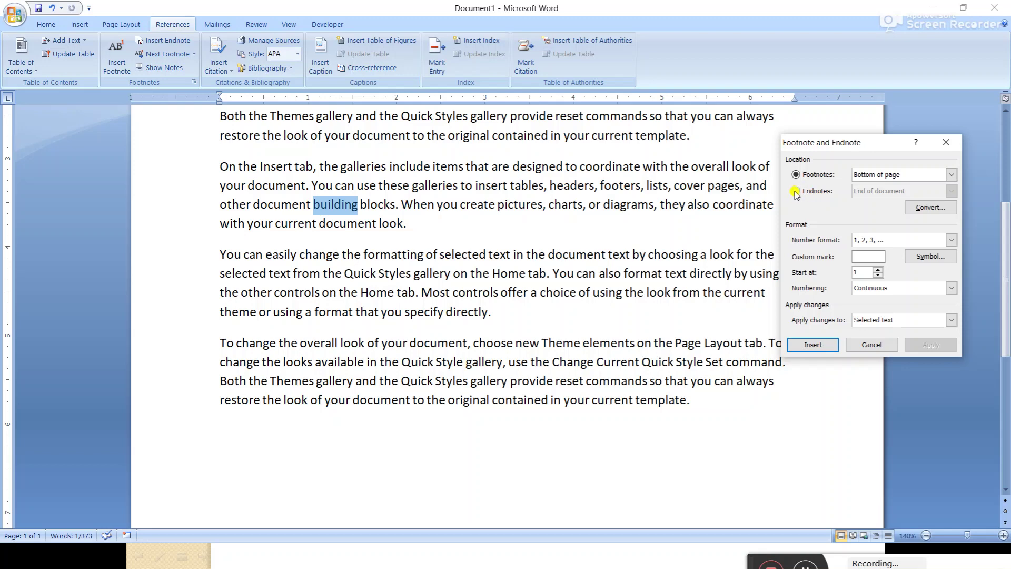
click(796, 192)
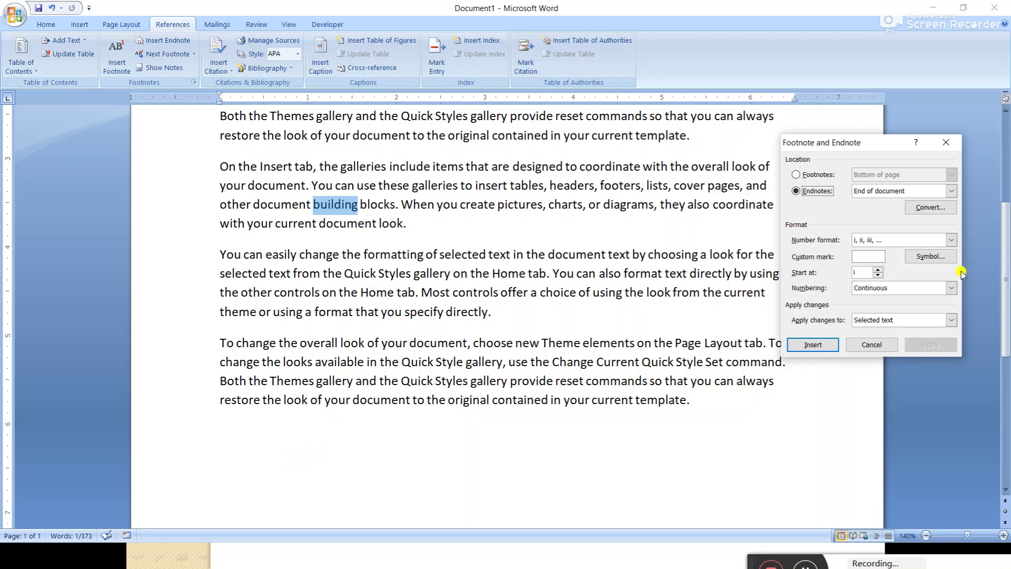
click(933, 257)
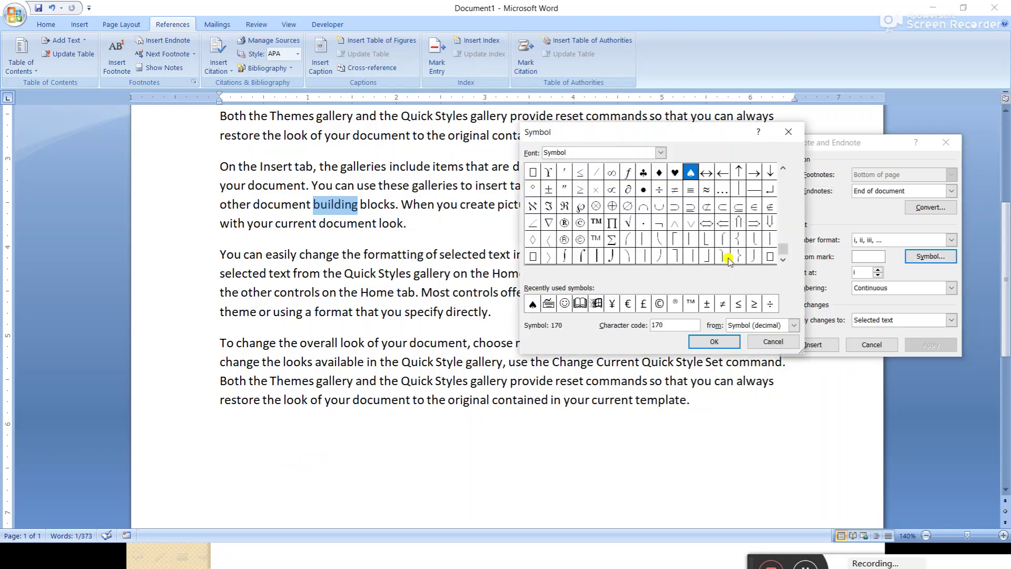
click(675, 174)
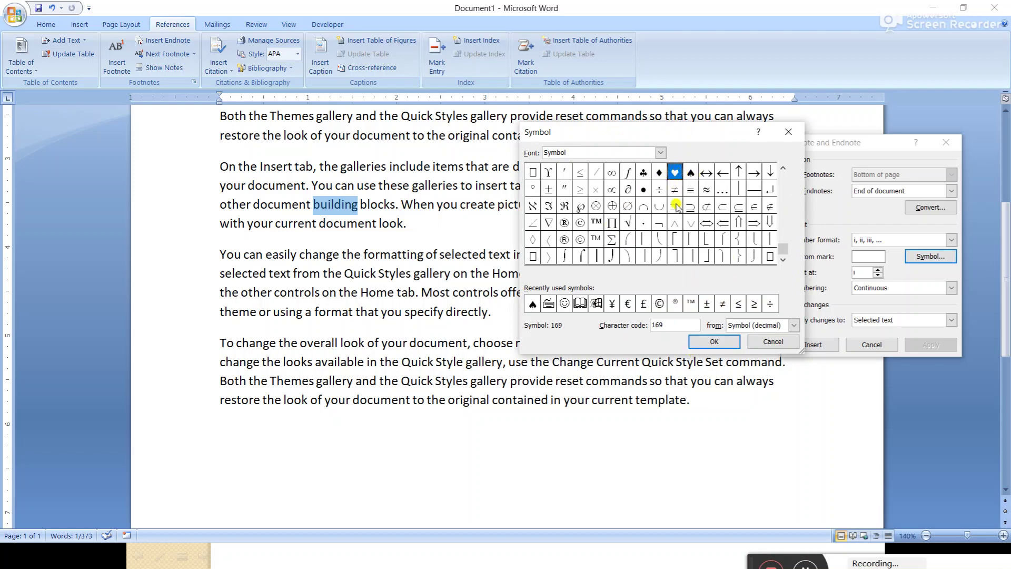
click(714, 341)
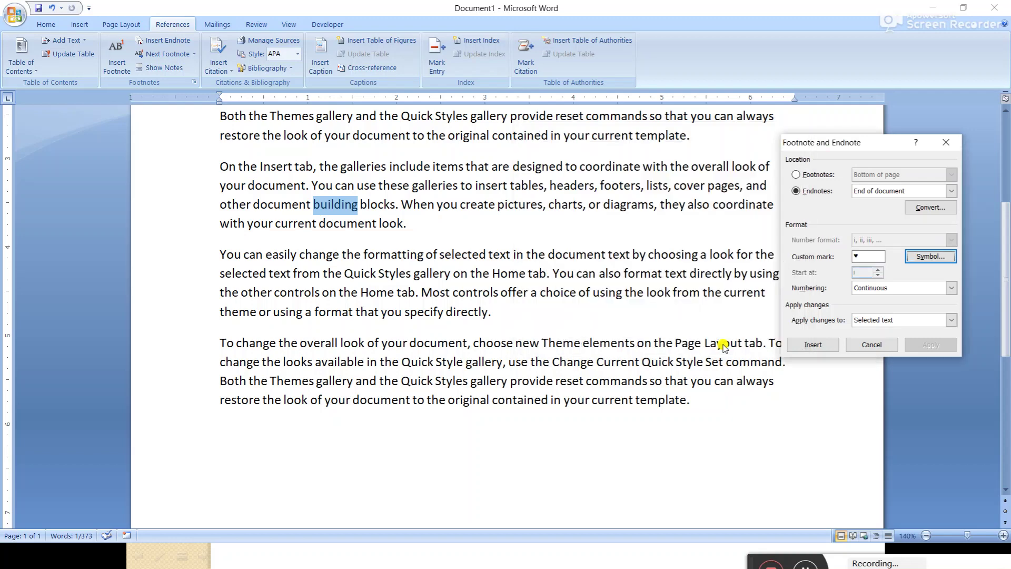
click(826, 345)
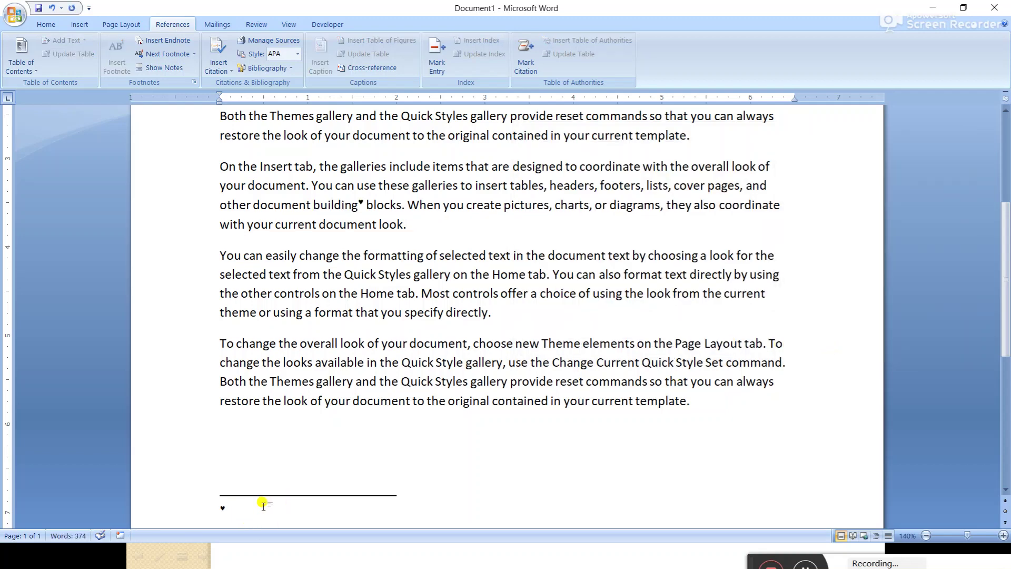
text(AMBITION)
Step: Trace the heart endnote mark and the spade footnote mark back to their references in the text, comparing where each note sits
double_click(222, 510)
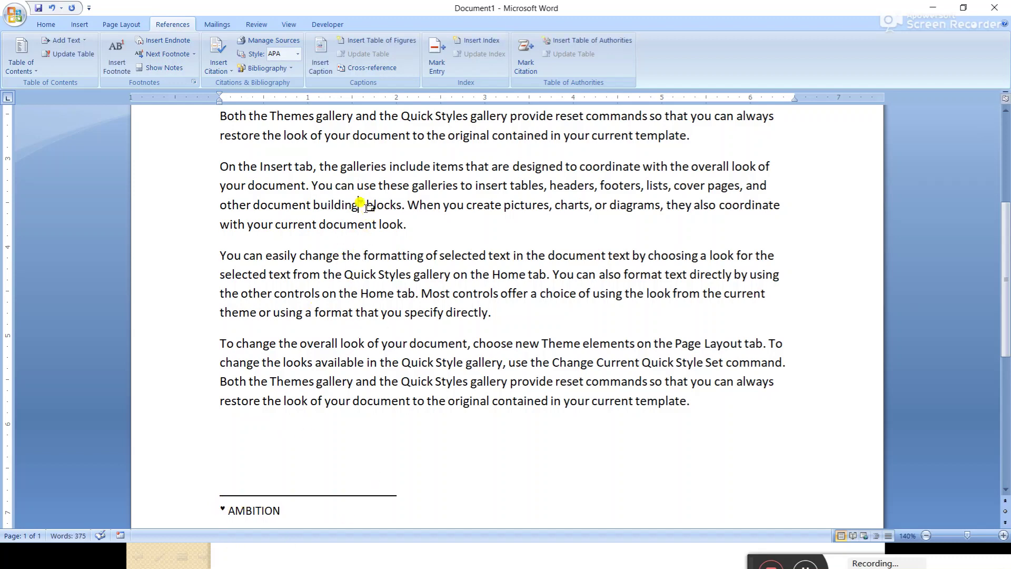
mouse_move(359, 198)
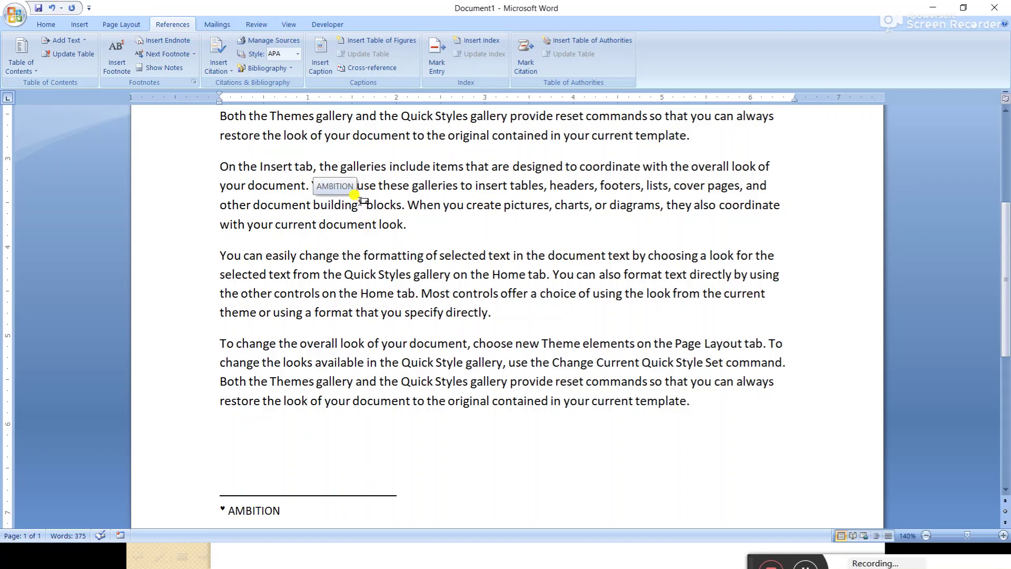
scroll(474, 211, up, 5)
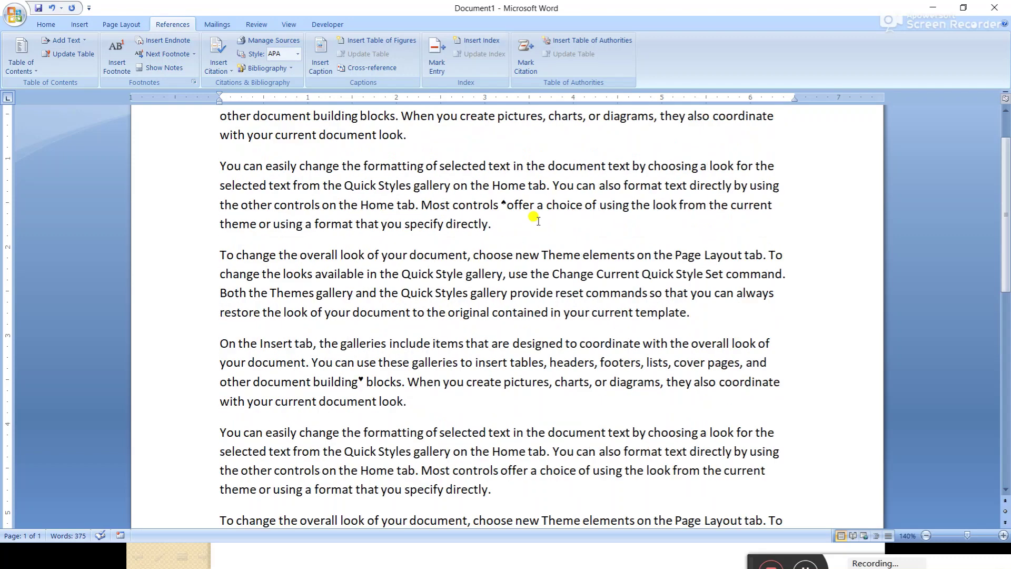
mouse_move(496, 261)
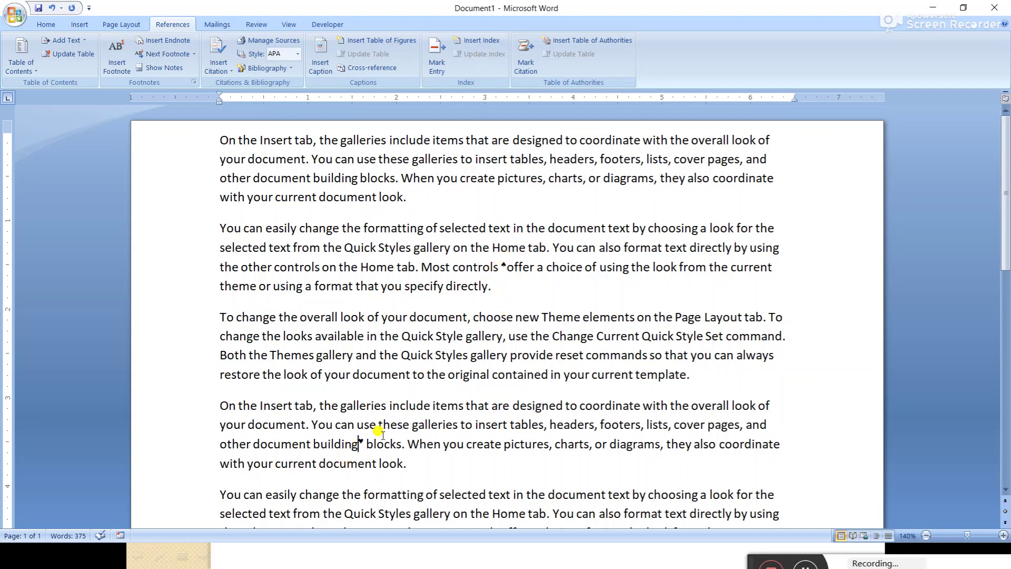
scroll(378, 431, down, 6)
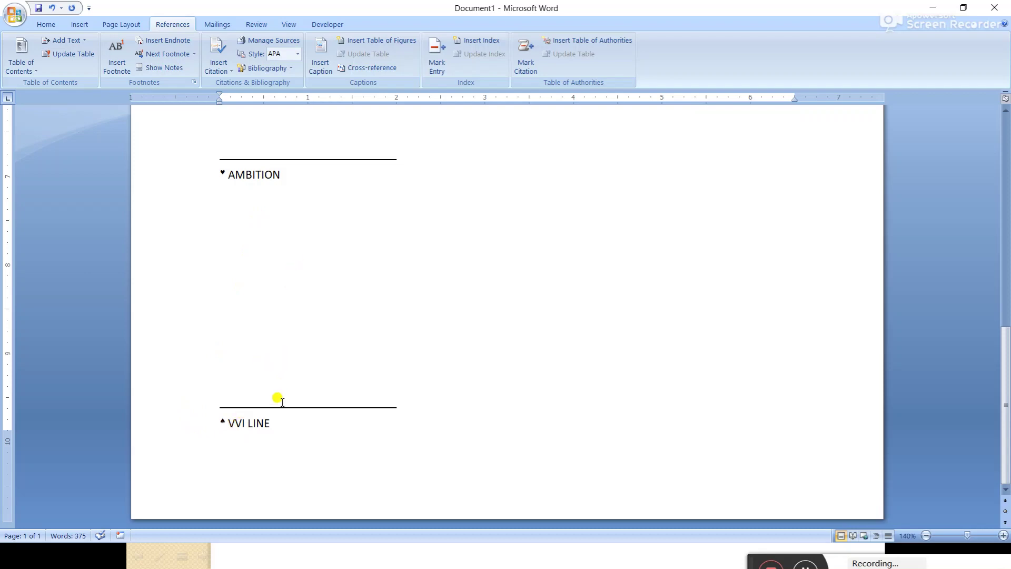
double_click(221, 421)
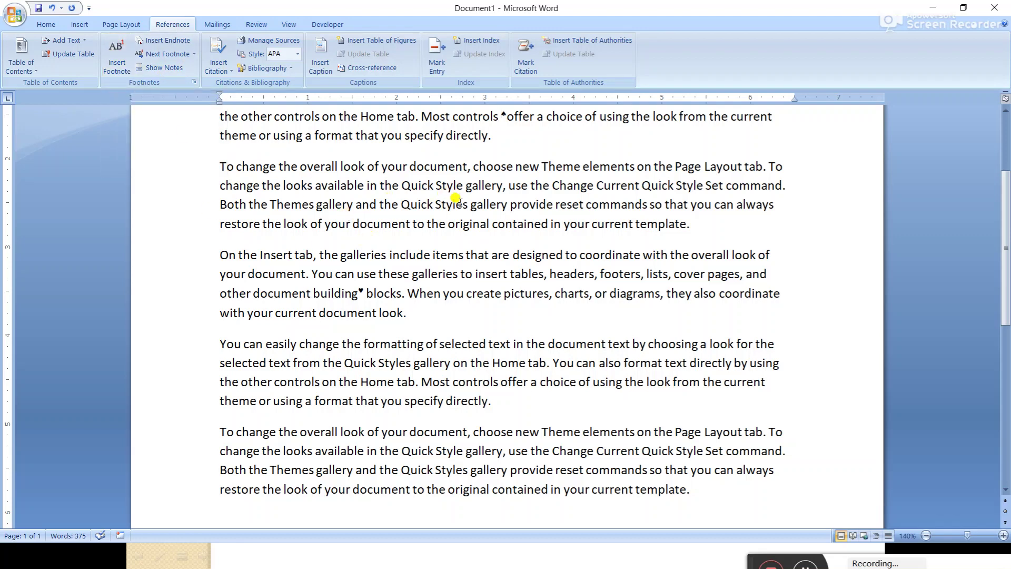
Step: Switch to the PowerPoint slide show and view the Insert Citation slide
key(alt+Tab)
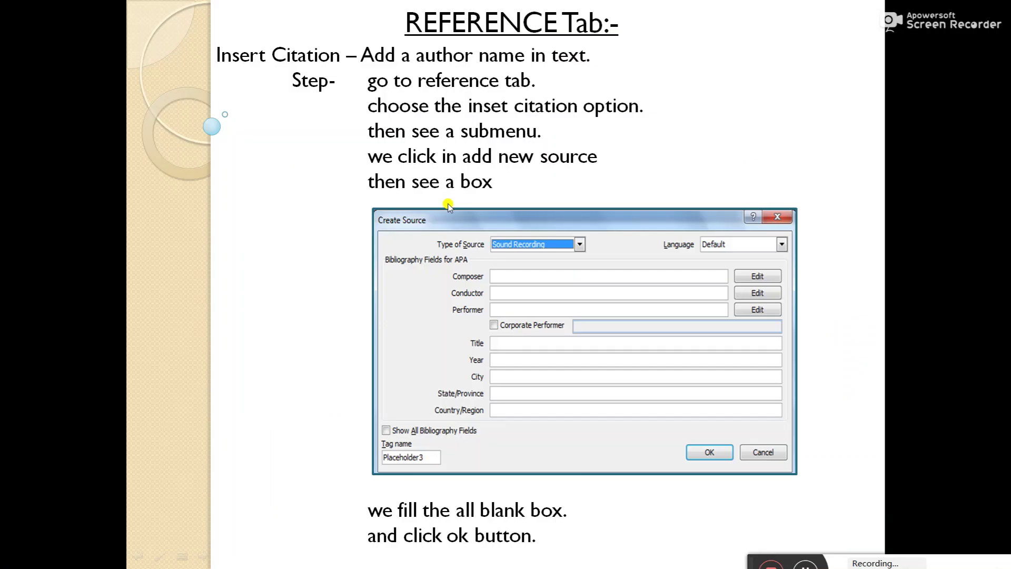
click(448, 206)
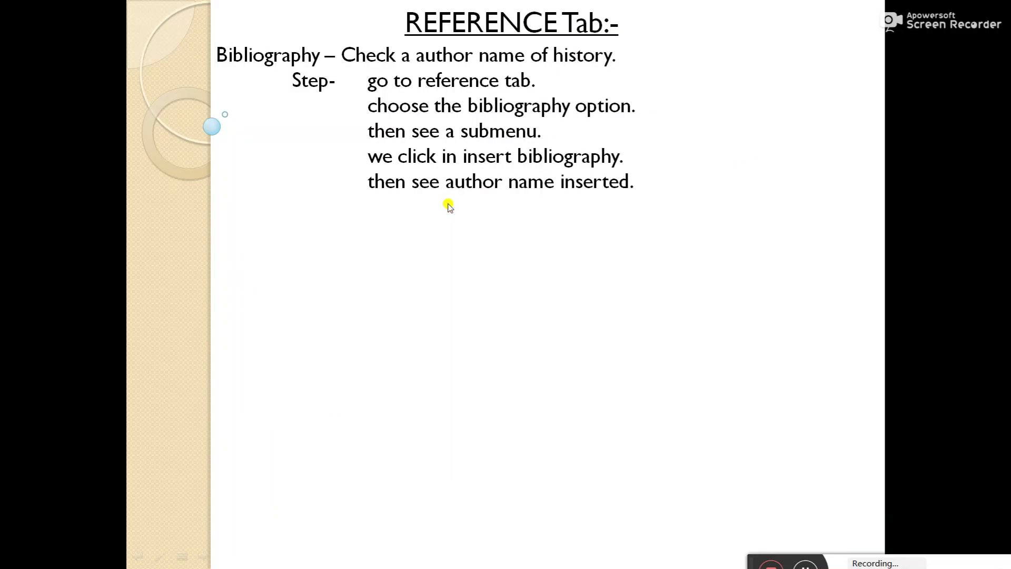
key(Left)
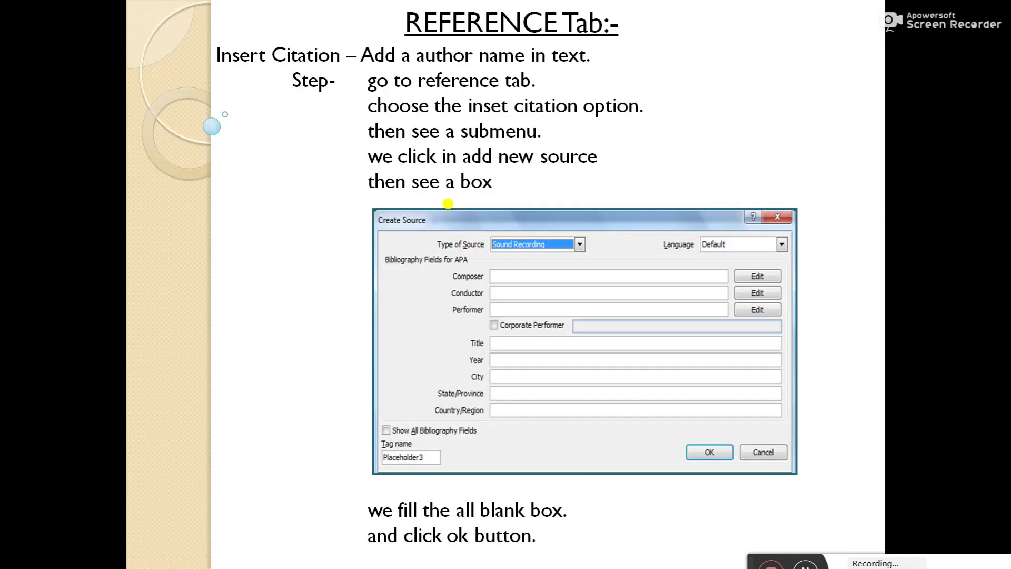
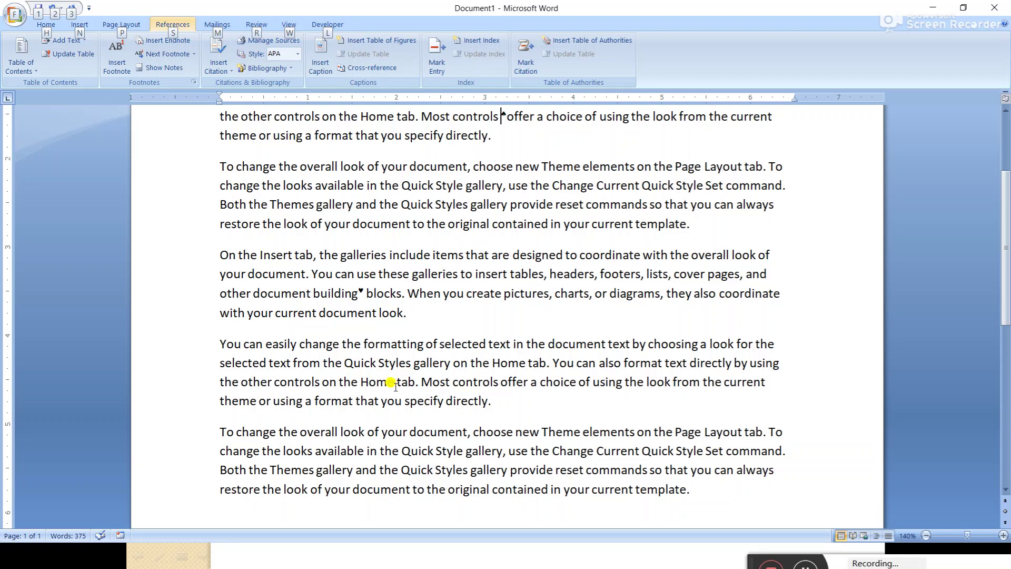
Step: Return to the Word document, replace its contents with sample text generated by =RAND(), and justify all the paragraphs
click(395, 386)
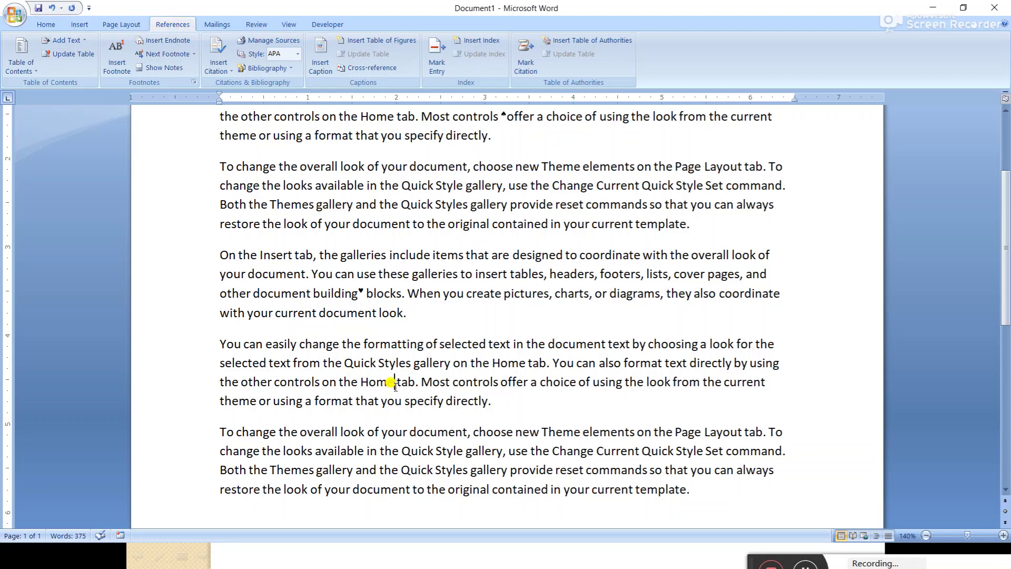
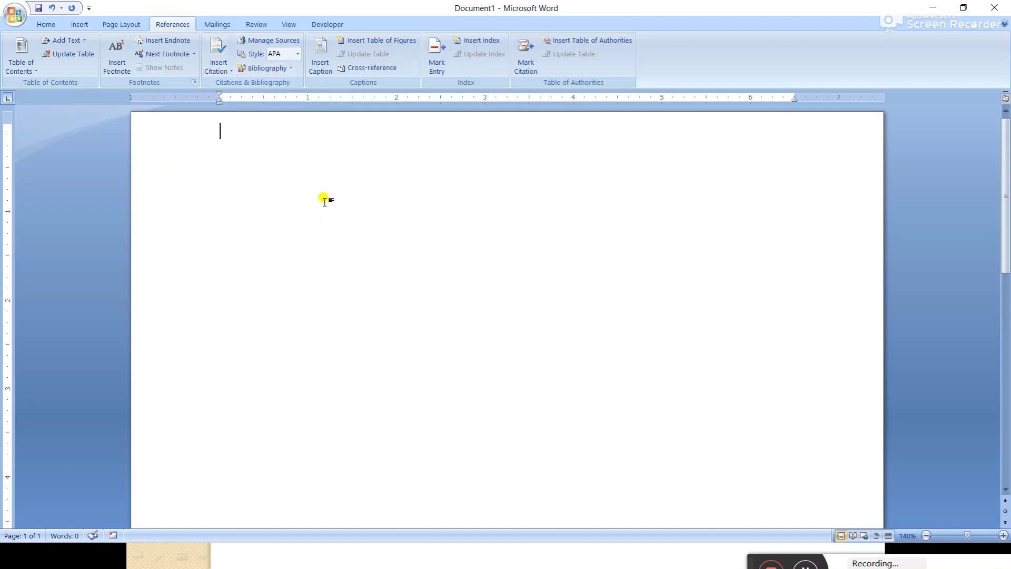
text(=RAND())
key(Return)
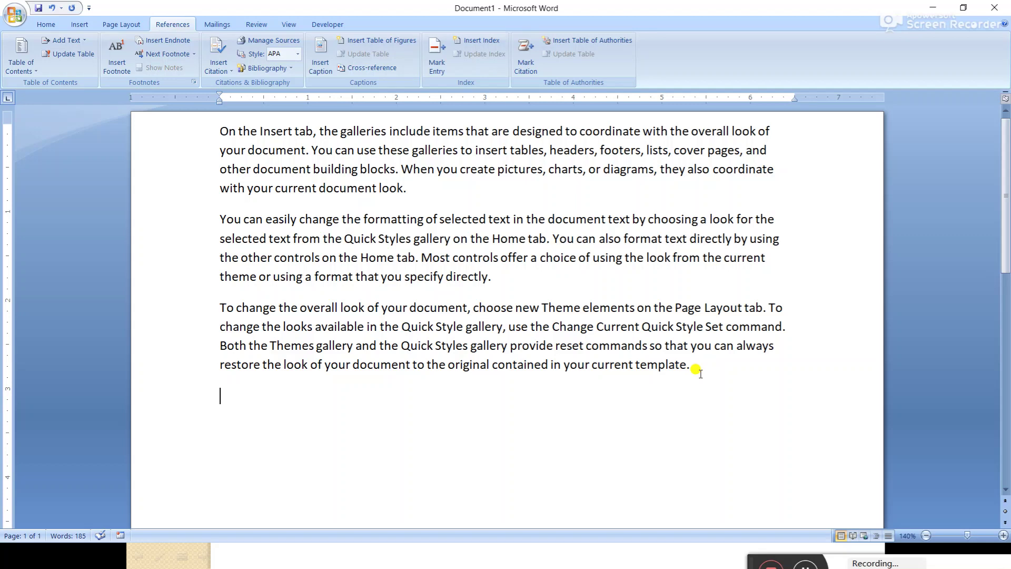
key(ctrl+a)
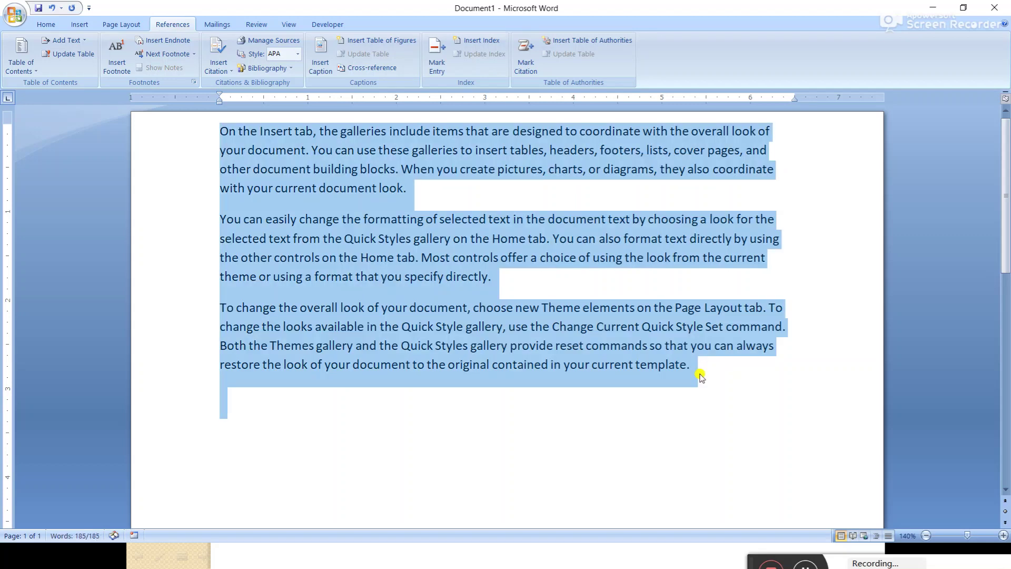
key(ctrl+j)
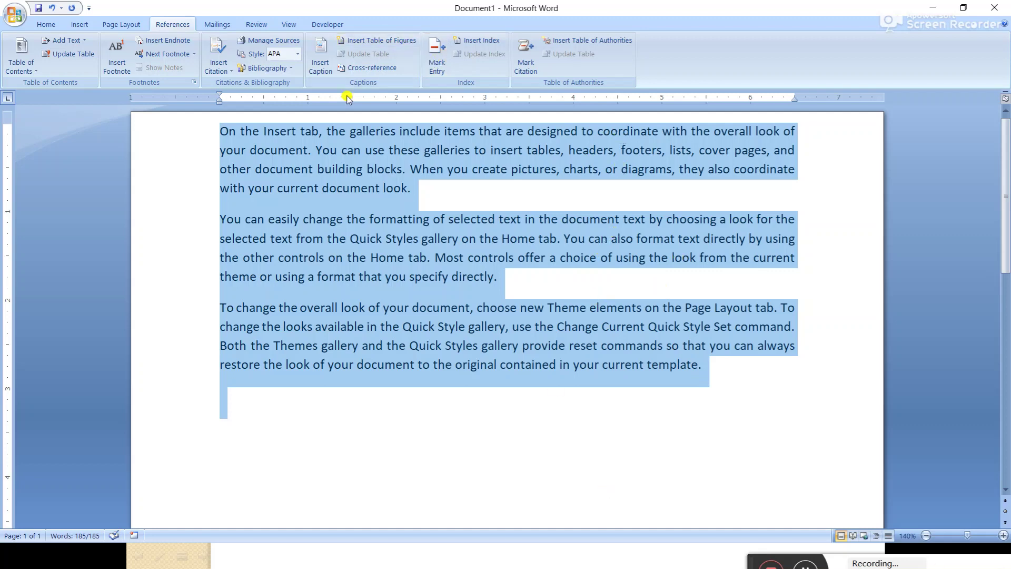
Step: Start adding a new citation source at the beginning of the first paragraph
click(230, 154)
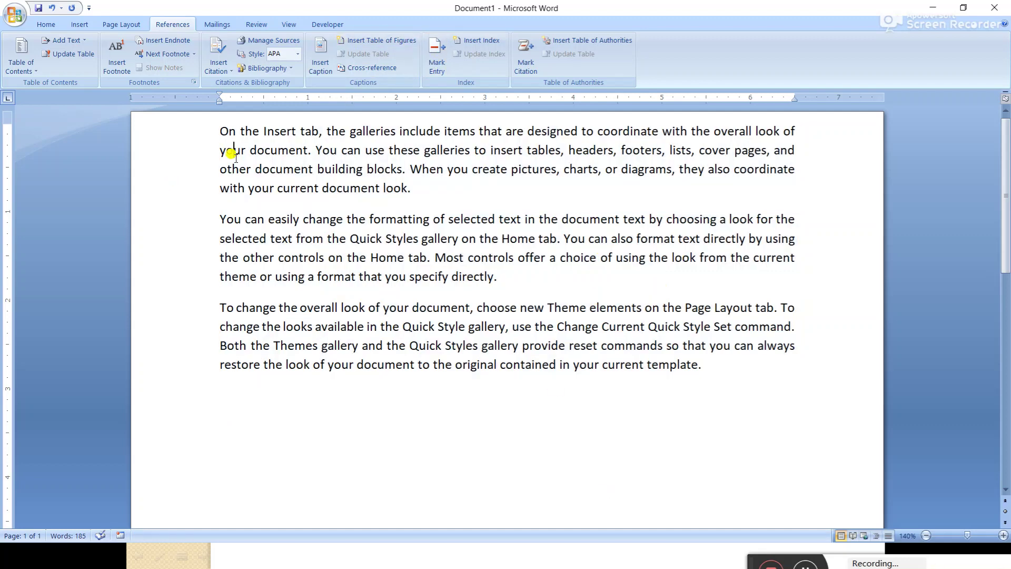
click(220, 135)
click(229, 70)
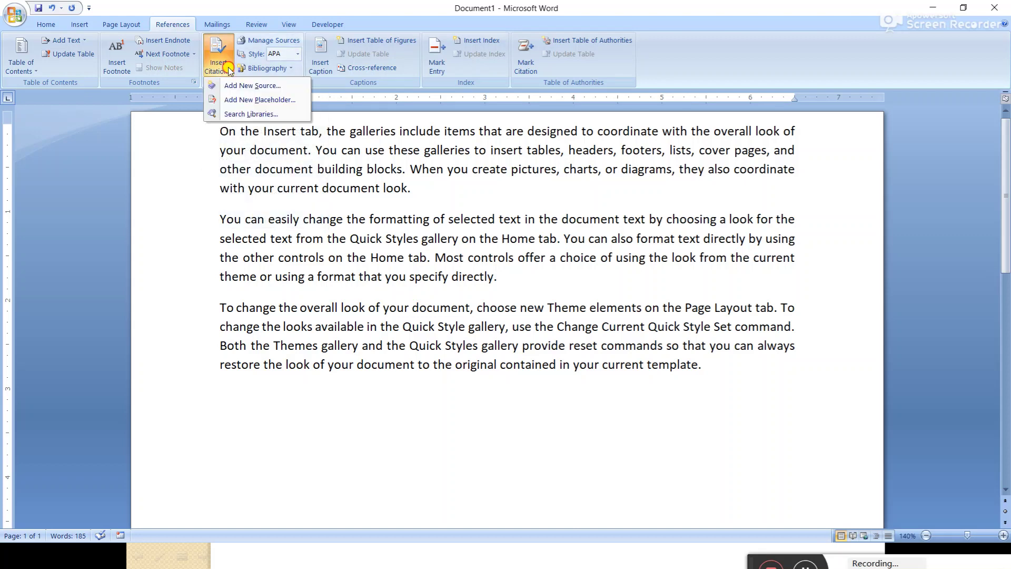
click(230, 70)
click(230, 71)
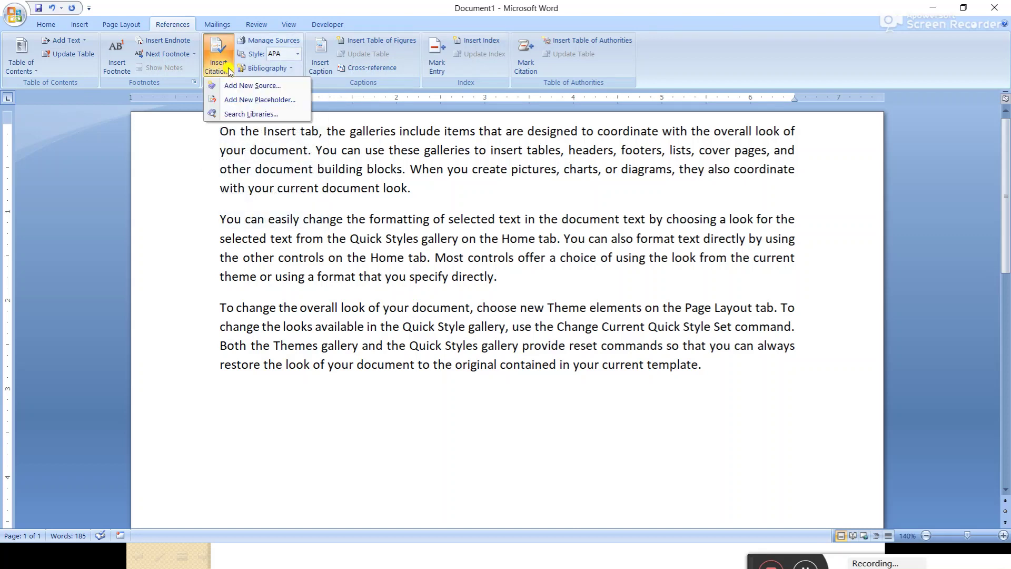
click(277, 86)
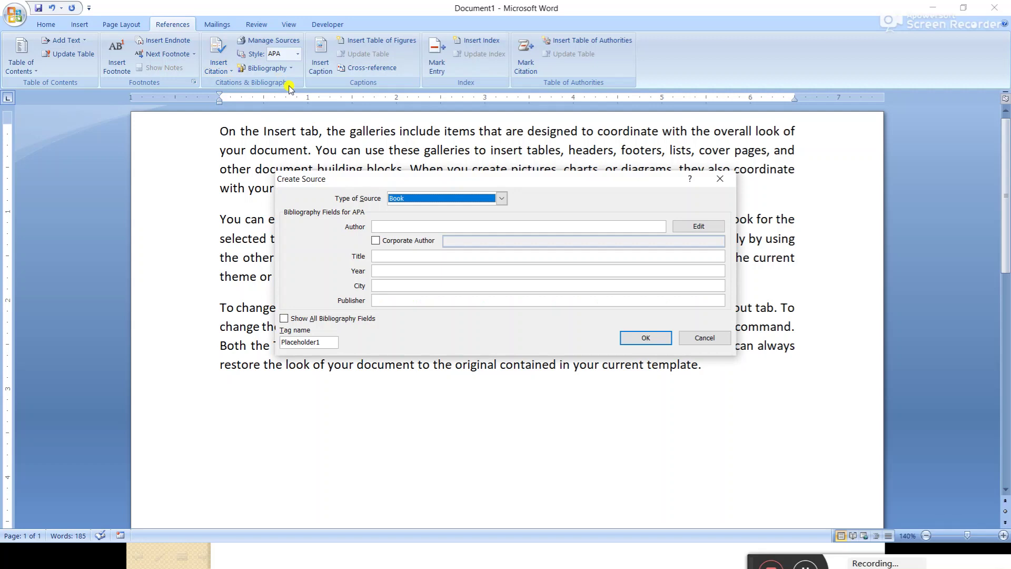
drag(602, 182, 752, 113)
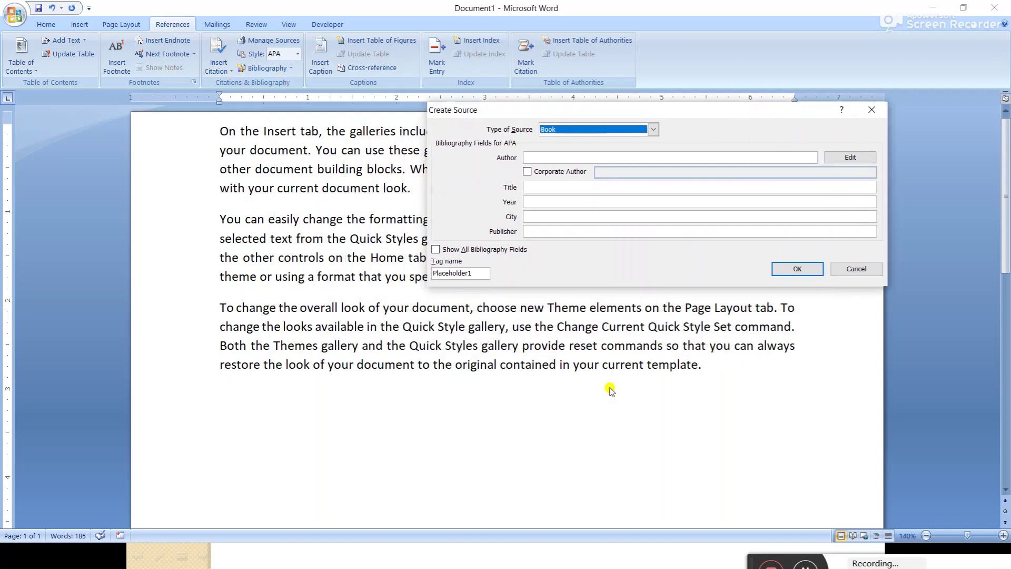
drag(635, 108, 555, 246)
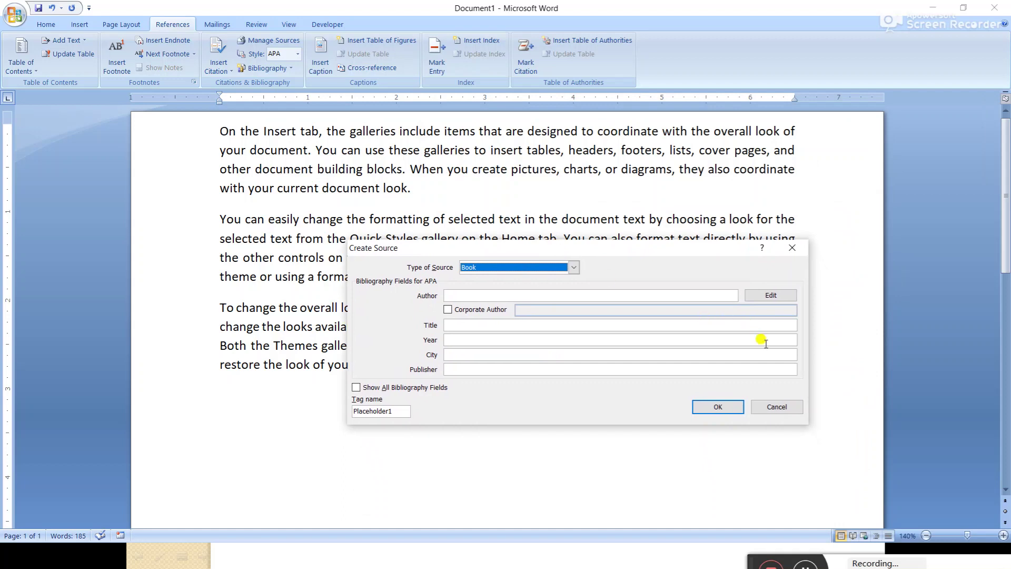
click(773, 296)
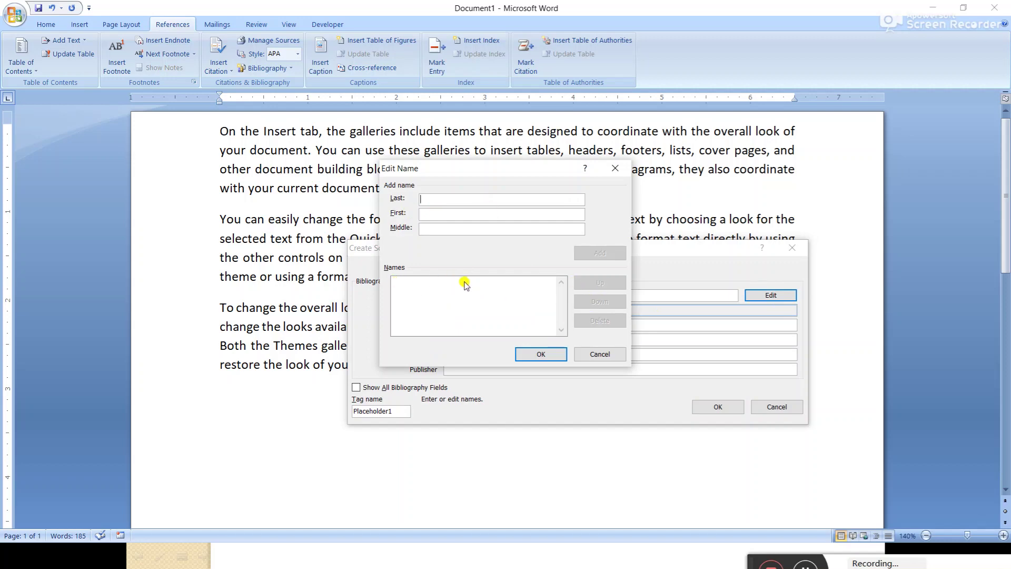
click(604, 355)
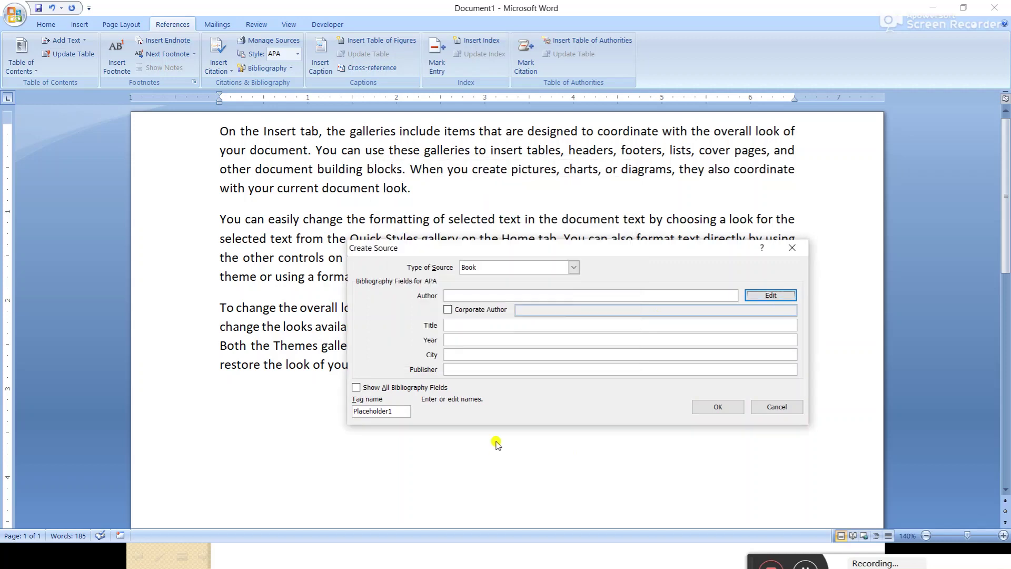
drag(482, 247, 450, 253)
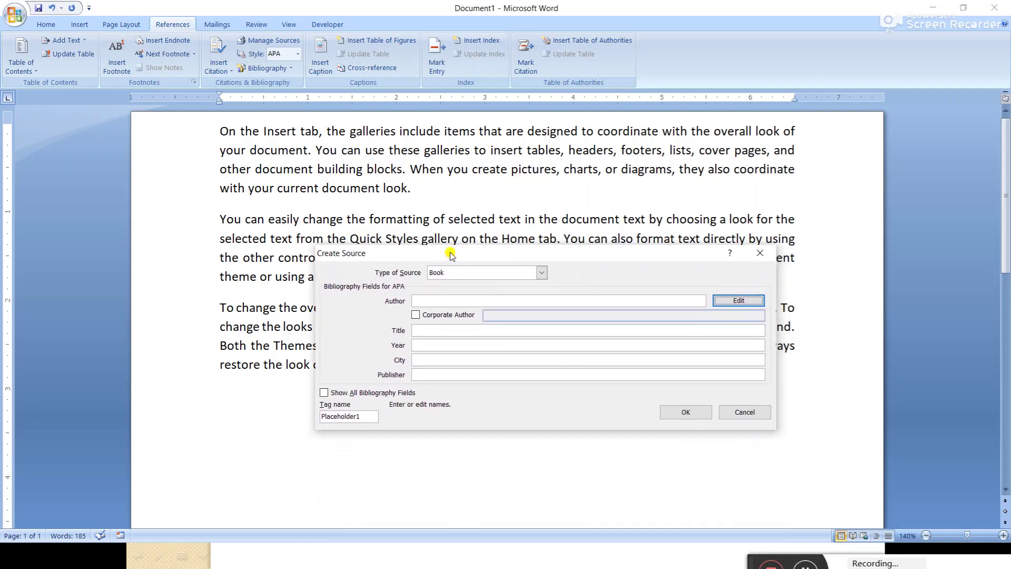
Step: Enter the author's name and the title "DESIGN" for the book source
click(422, 300)
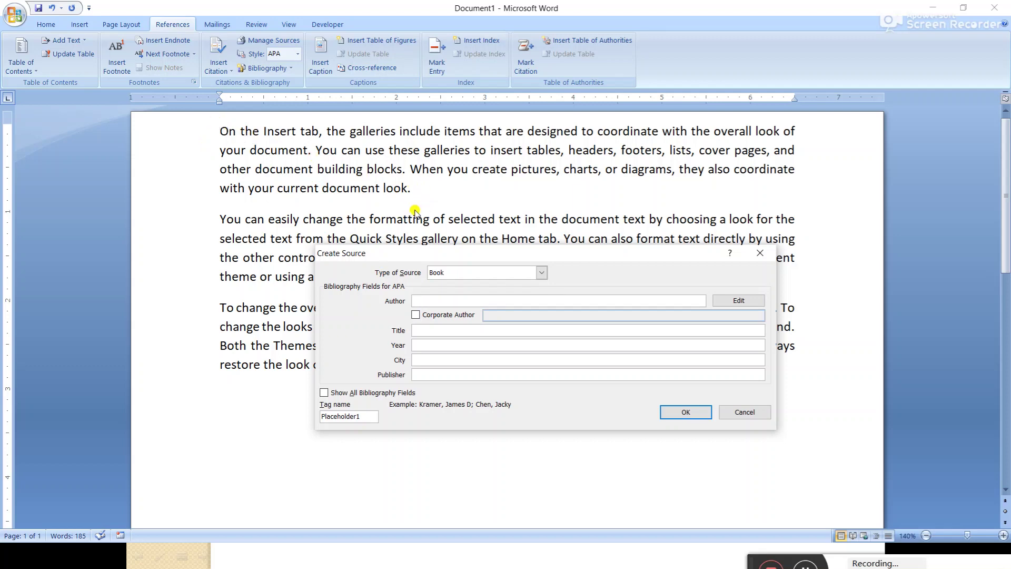
text(VK SHARMA)
click(428, 331)
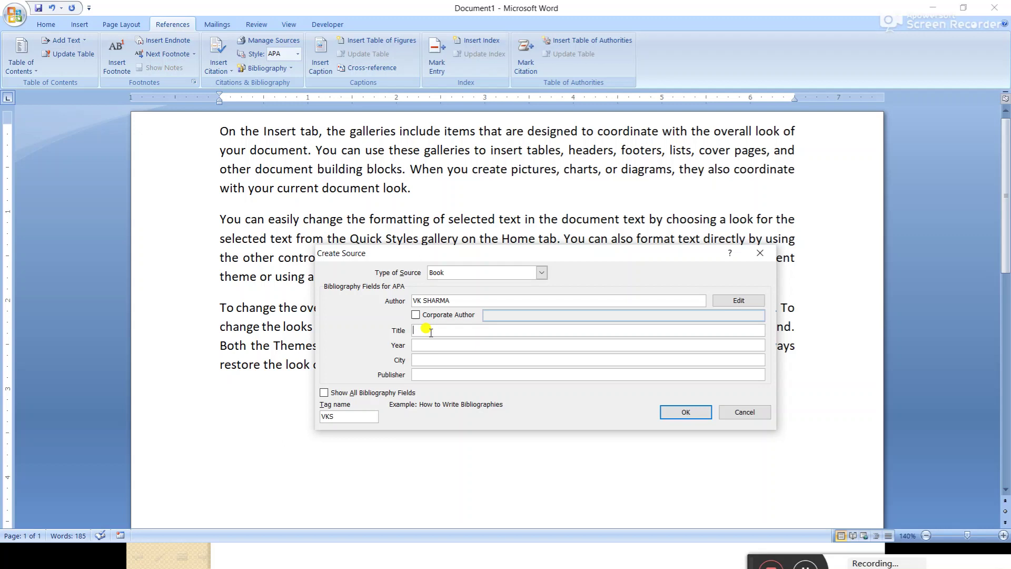
text(DESIGN)
key(BackSpace)
text(N)
Step: Complete the book source with year 2010, city LATEHAR and publisher AMBITION, and insert its citation
click(426, 345)
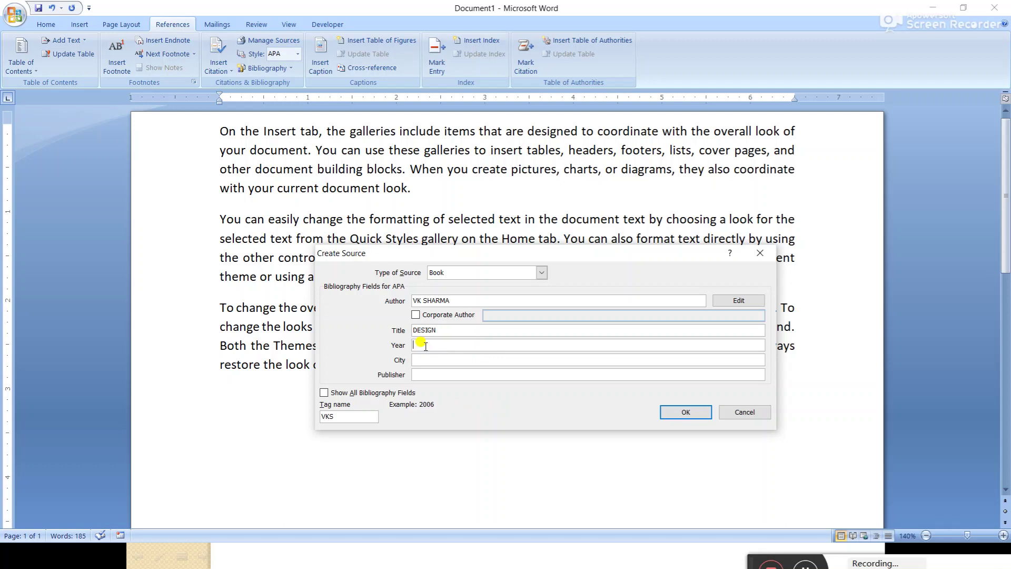
text(2010)
click(418, 359)
text(LATEHAR)
click(441, 373)
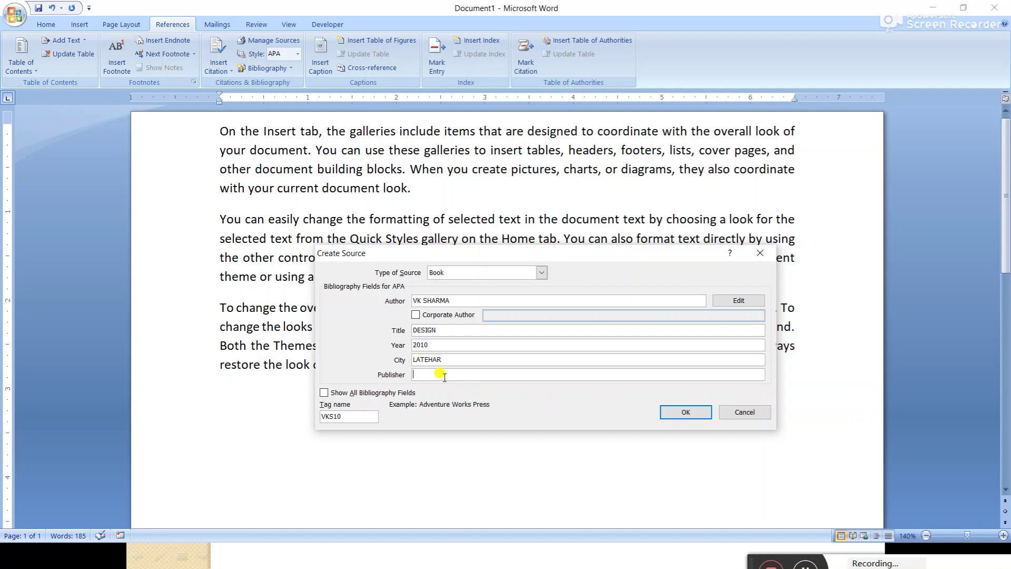
text(AMBITION)
click(687, 413)
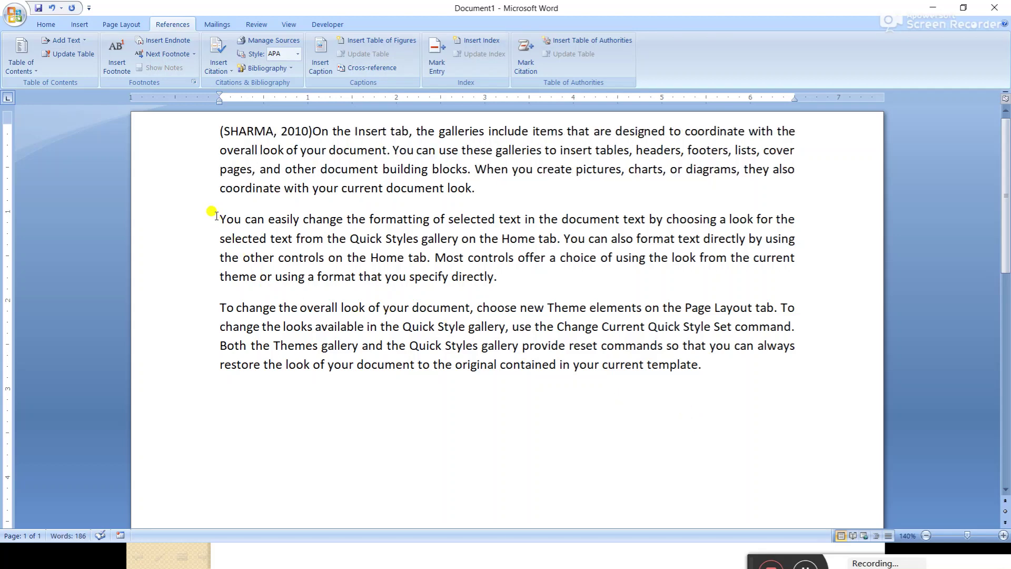
Step: Add a new book source for a citation at the start of the second paragraph, entering the author's name and the title "ROSE"
click(229, 72)
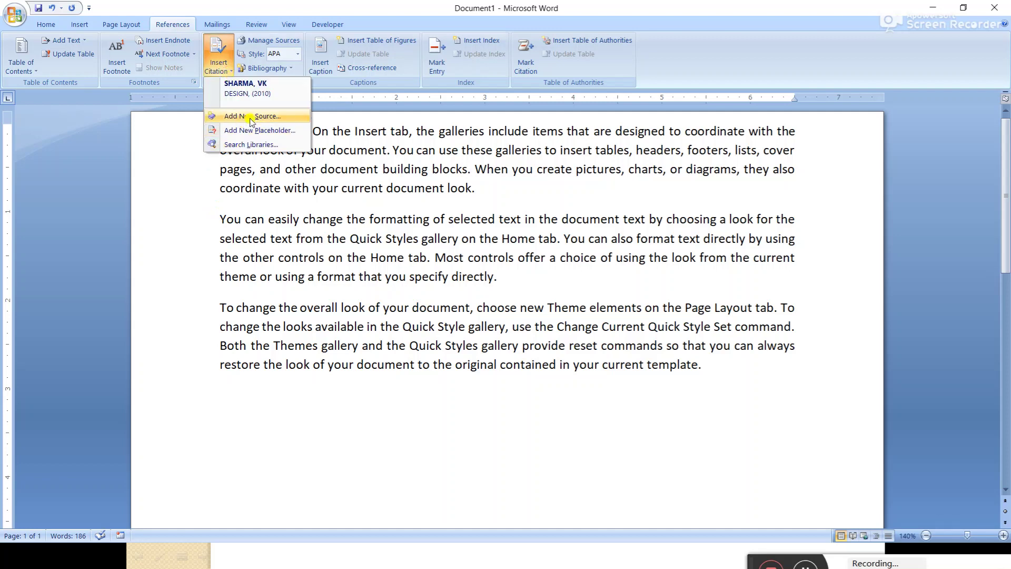
click(279, 117)
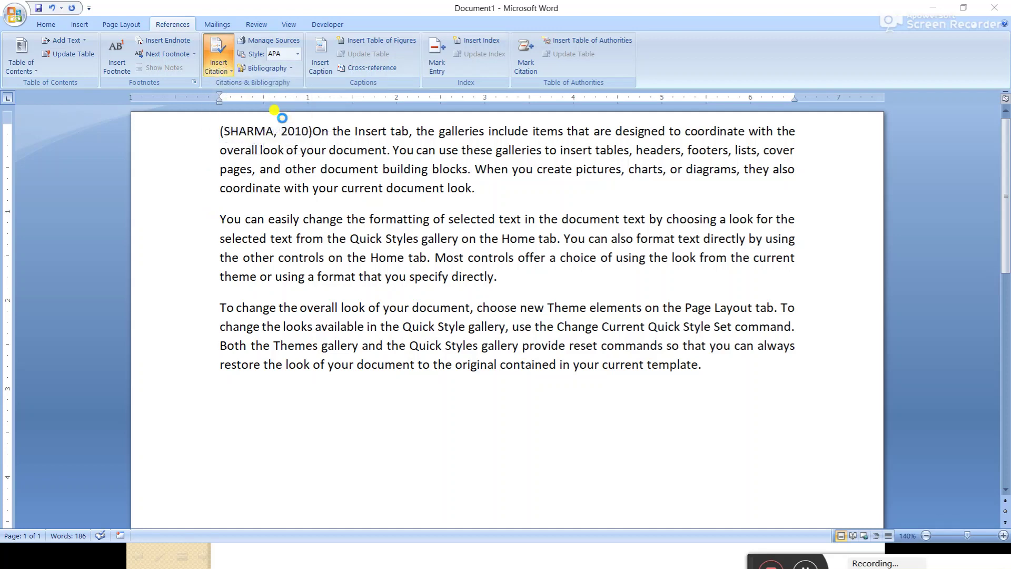
mouse_move(478, 251)
mouse_down()
mouse_move(481, 240)
mouse_move(472, 244)
mouse_up()
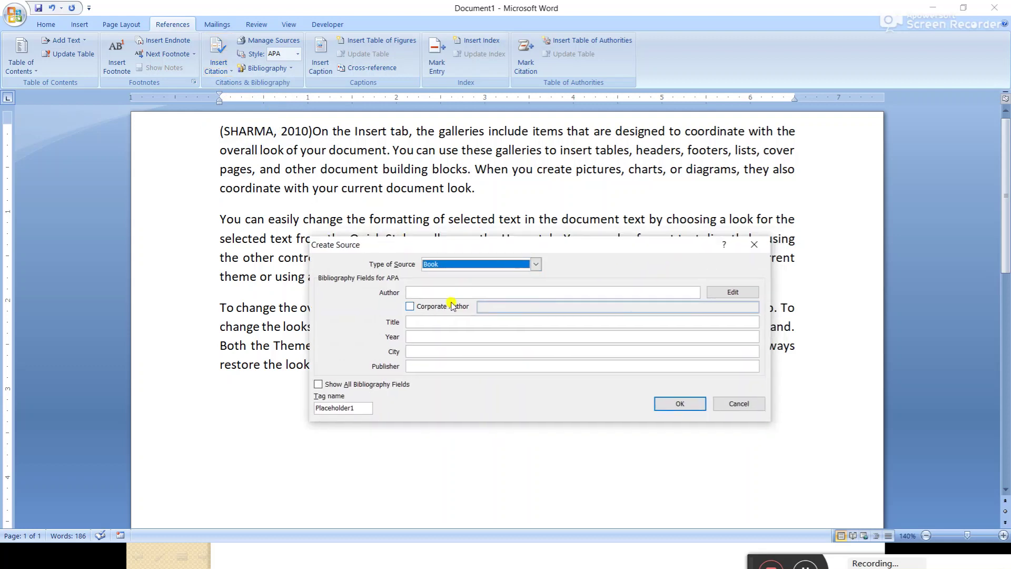
click(414, 292)
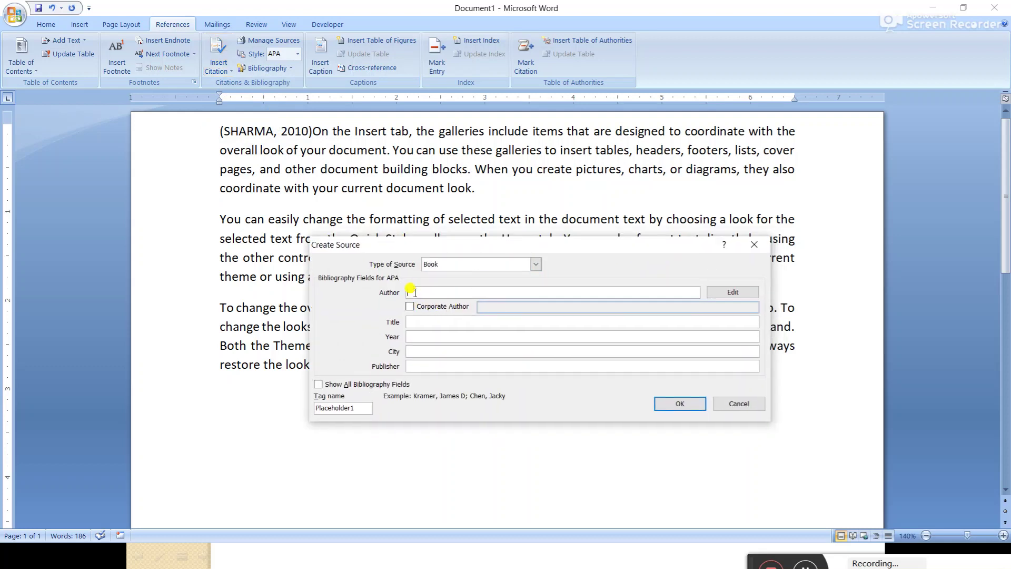
text(AK)
text(VERMA)
click(447, 322)
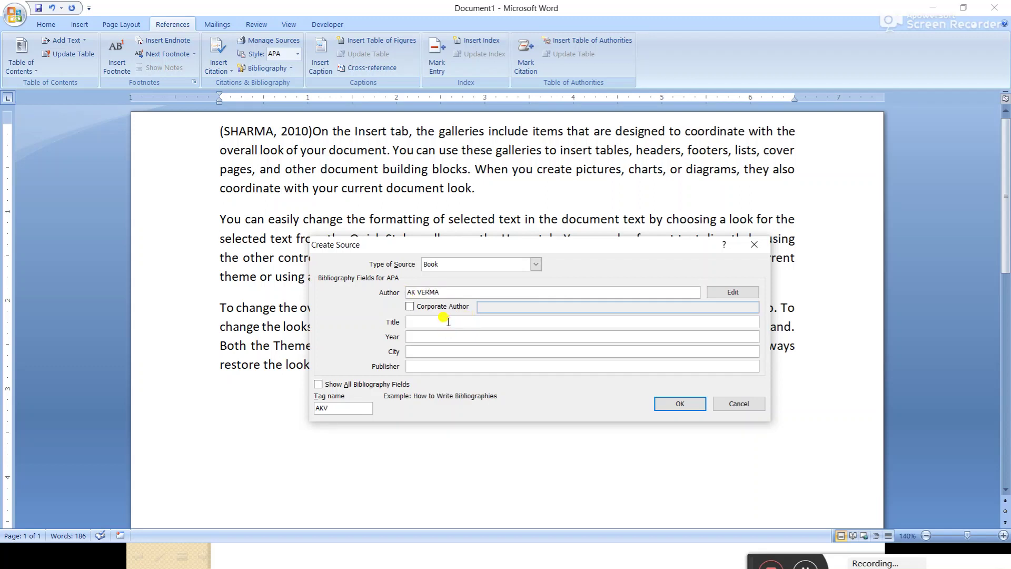
text(ROSE)
Step: Set the second source's year to 2015, city to DELHI and publisher to AMBITION, and insert the citation
click(452, 335)
text(2015)
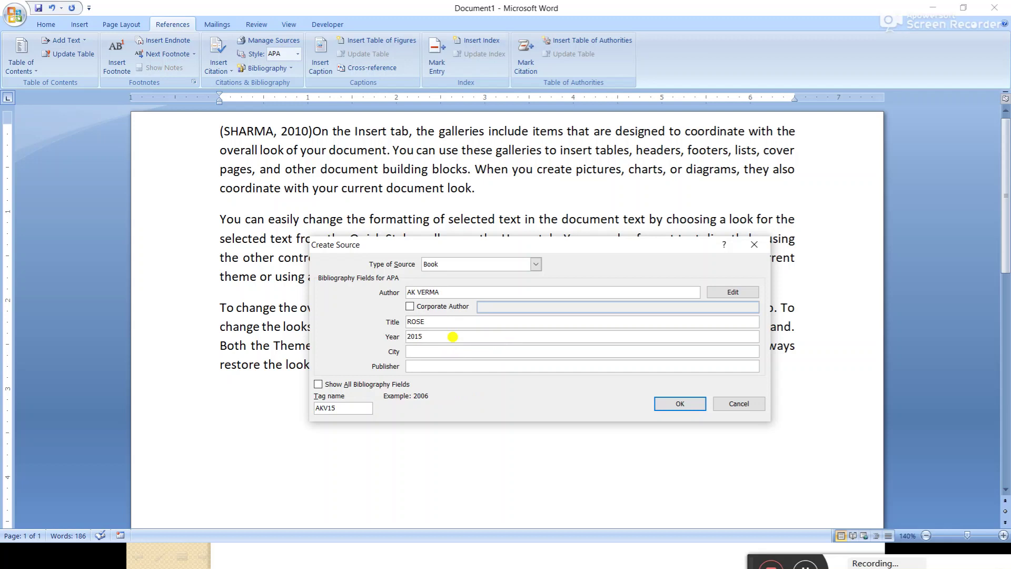
click(436, 350)
text(DELHI)
click(430, 366)
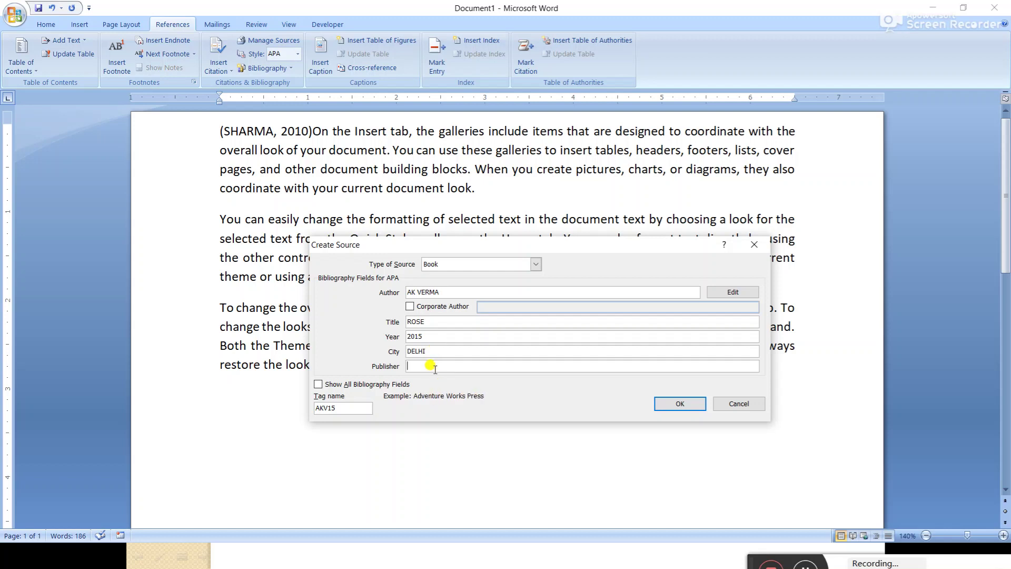
text(AMBITION)
click(680, 403)
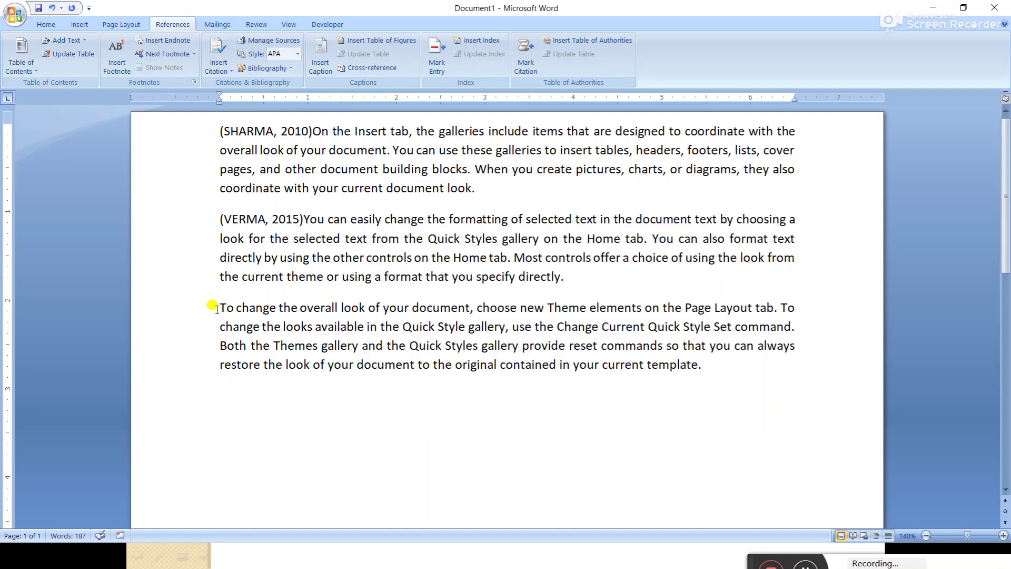
Step: Add a new book source at the start of the third paragraph, entering the author's name and the title "RICH DAD"
click(220, 307)
click(218, 63)
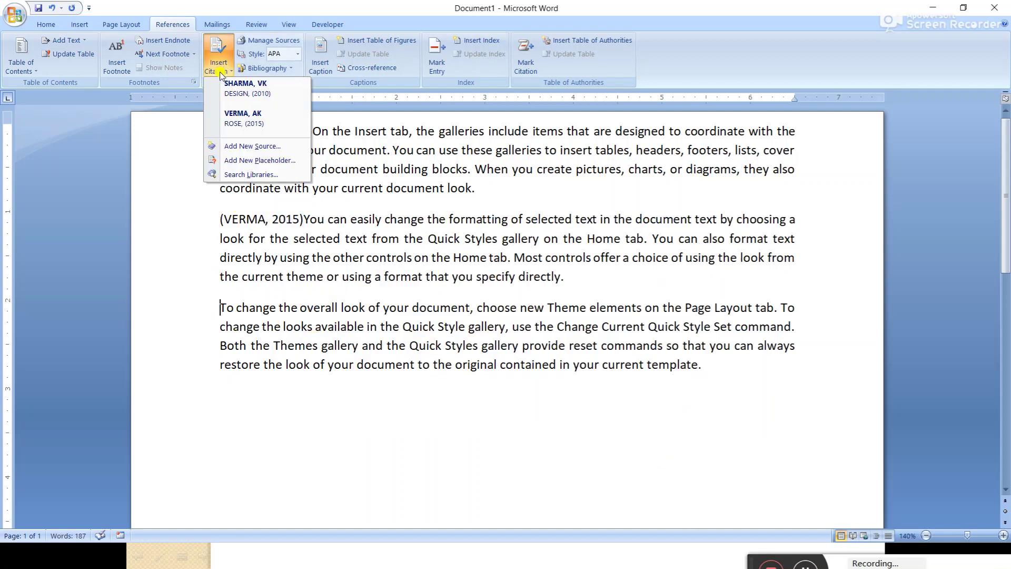
click(243, 146)
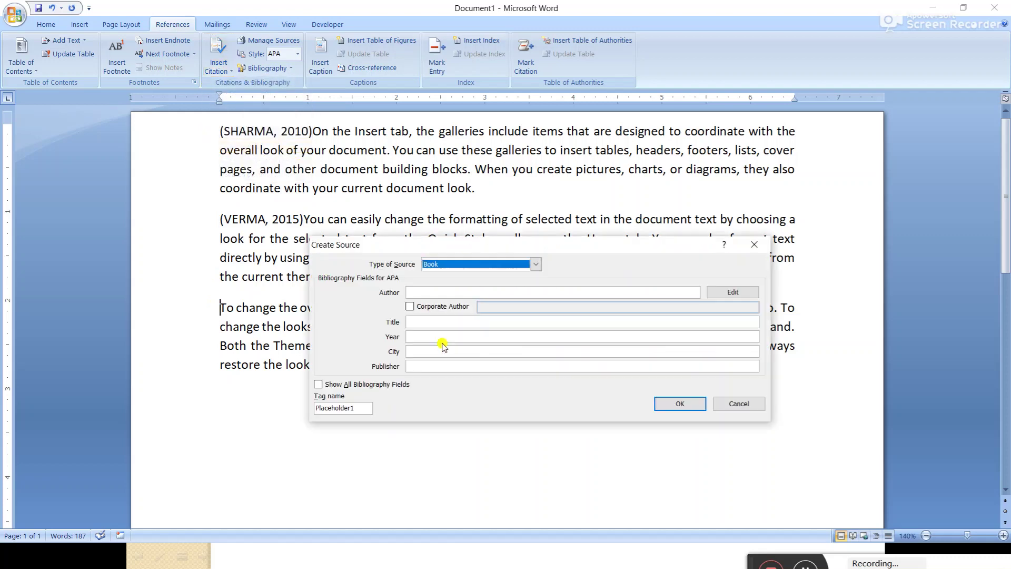
click(424, 293)
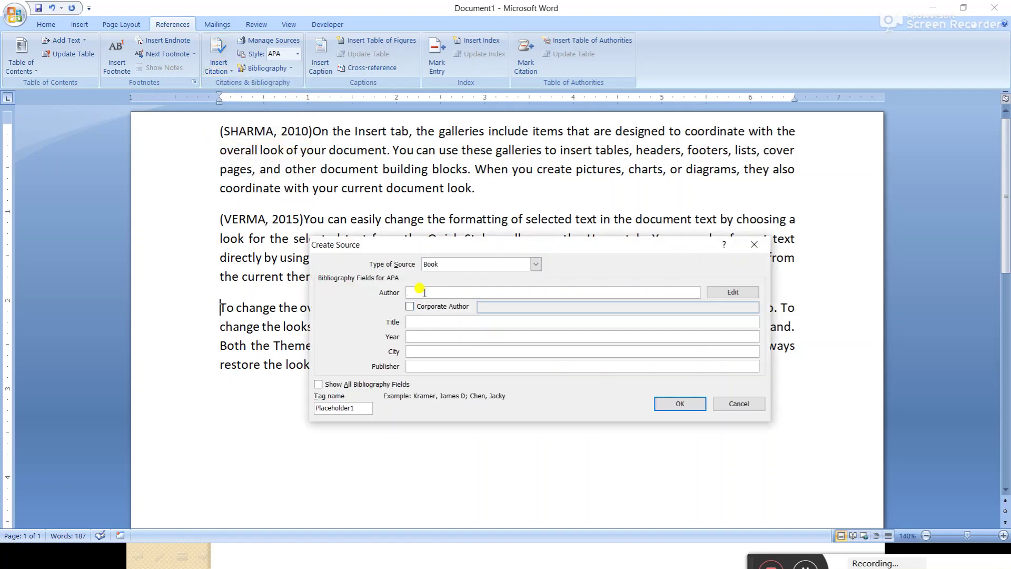
text(LK RANA)
click(409, 319)
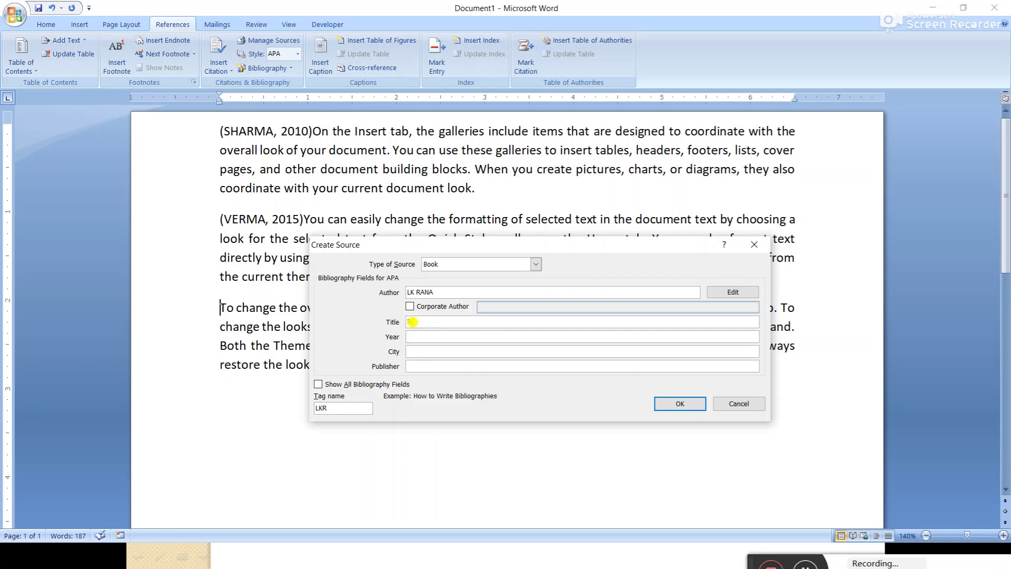
text(H DAD)
Step: Set the third source's year to 2020, city to PATNA and publisher to TARA INSTITUTE, and insert the citation
click(434, 340)
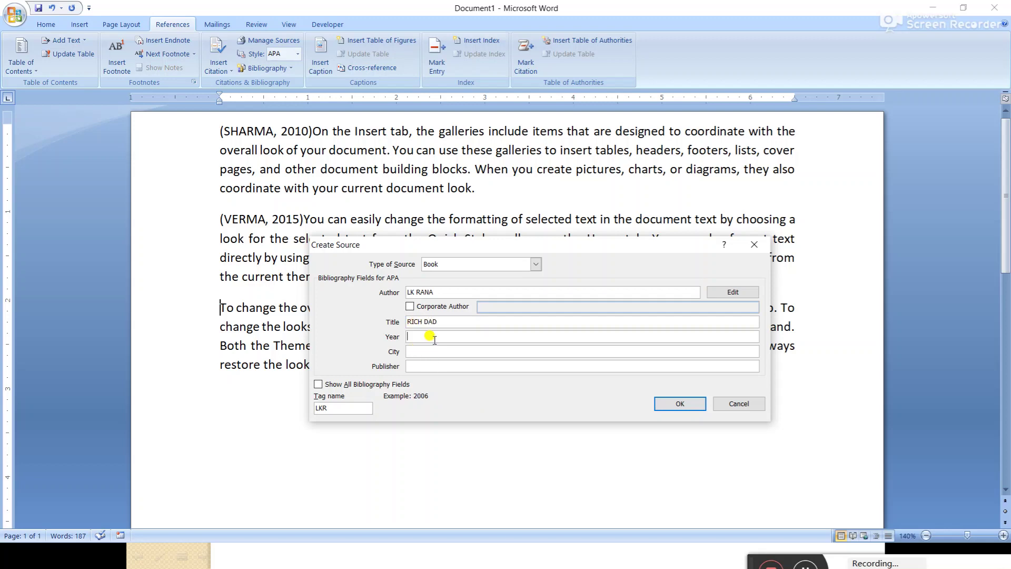
text(2020)
key(Tab)
text(PATNA)
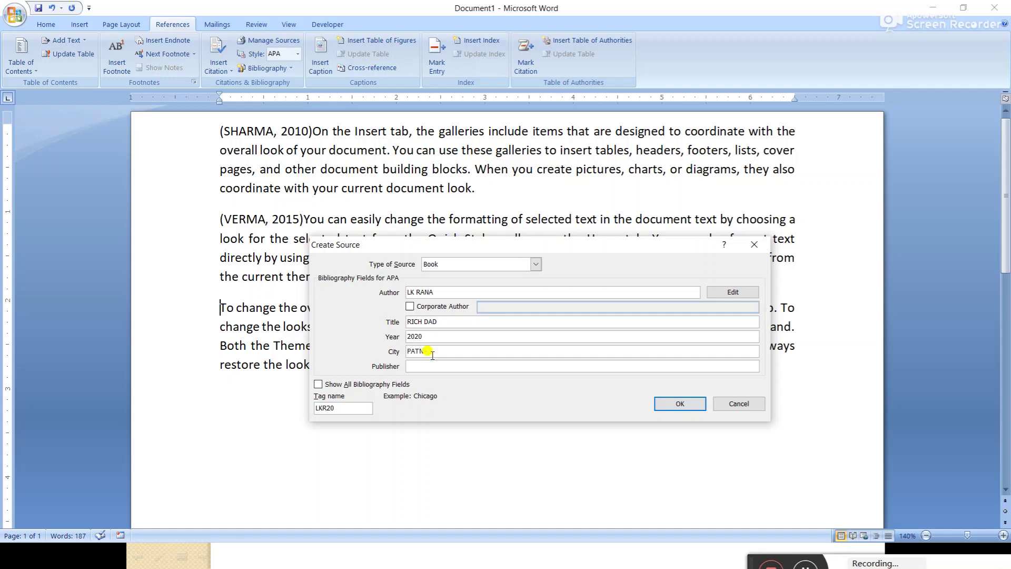
click(453, 364)
text(AM)
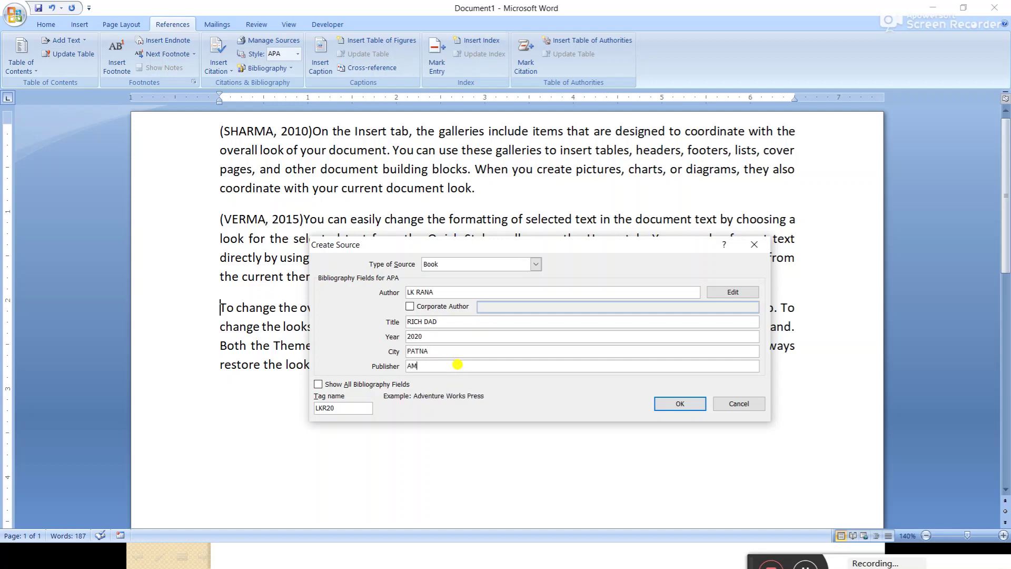
key(BackSpace)
key(BackSpace)
text(TARA )
text(IS)
text(NST)
text(ITU)
text(TE)
click(680, 404)
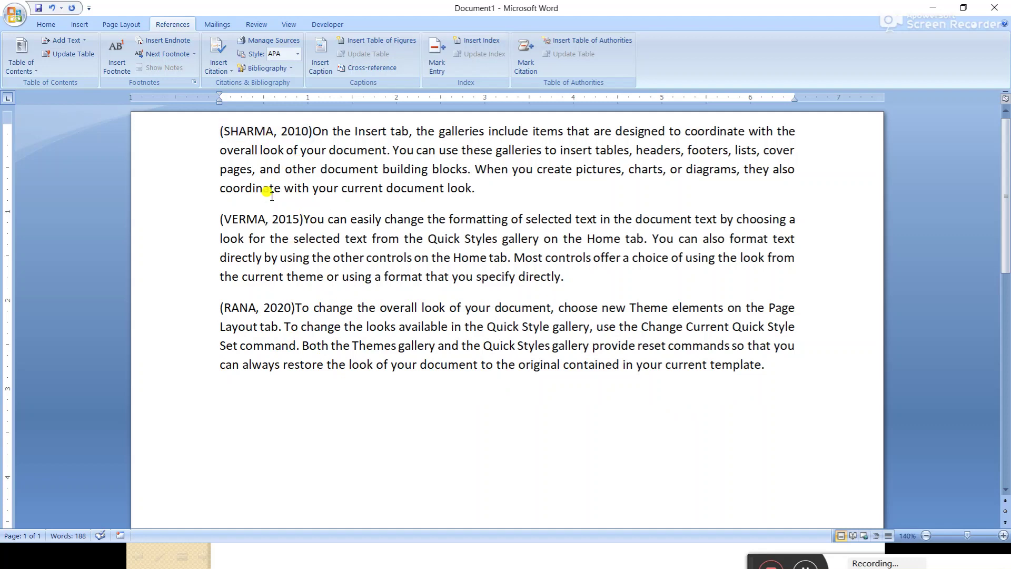
Step: Insert a plain bibliography of the cited sources on a new line below the last paragraph
click(772, 363)
key(Return)
click(272, 72)
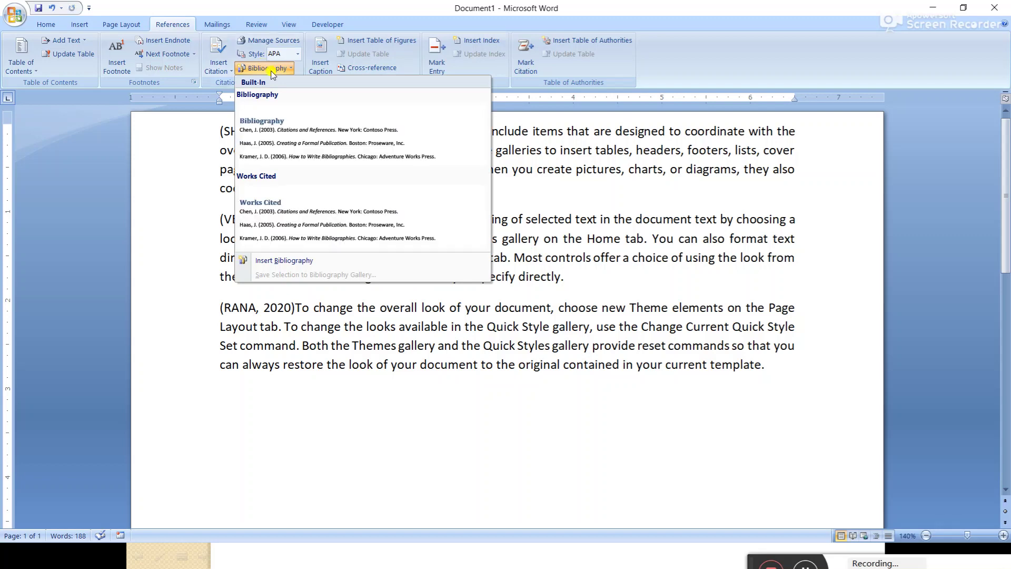
click(297, 261)
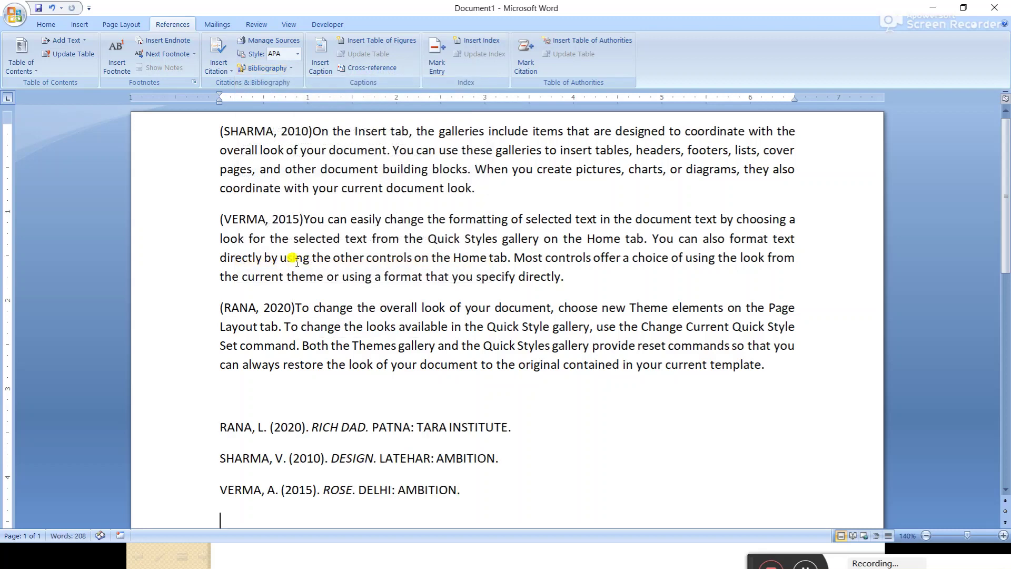
Step: Examine the bibliography entries and compare them with the cited paragraphs above
scroll(630, 459, down, 1)
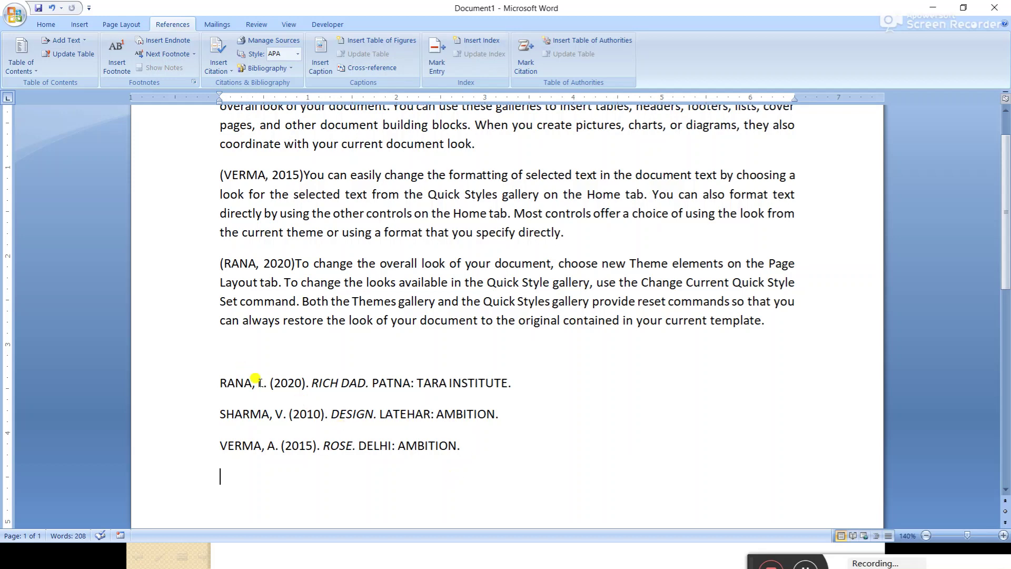
click(337, 384)
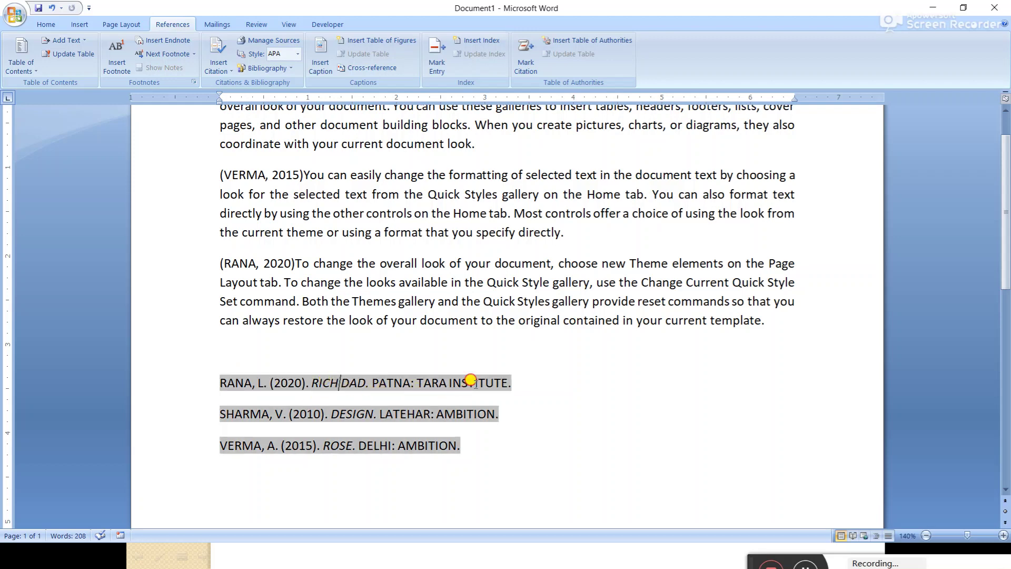
click(597, 414)
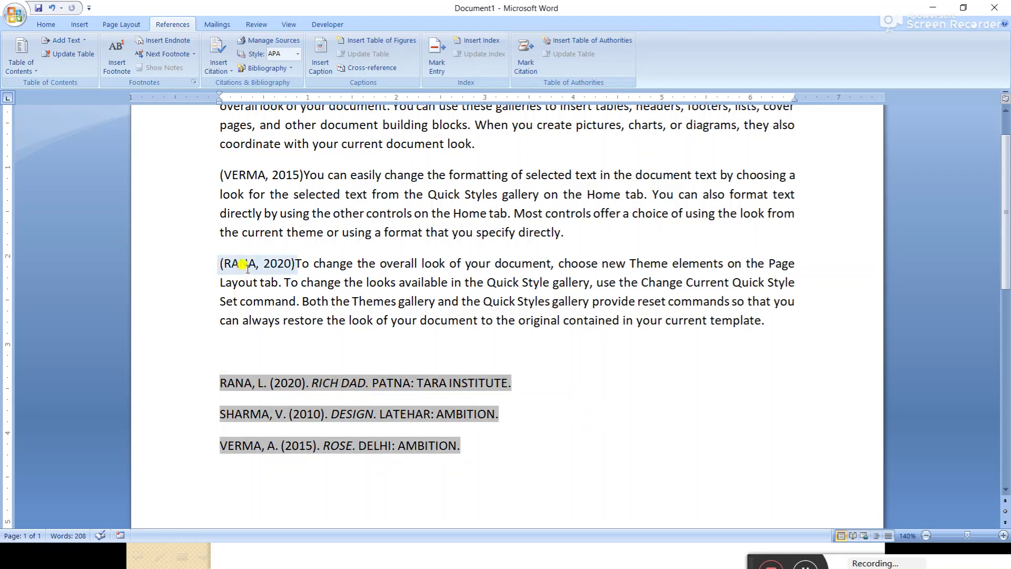
click(256, 383)
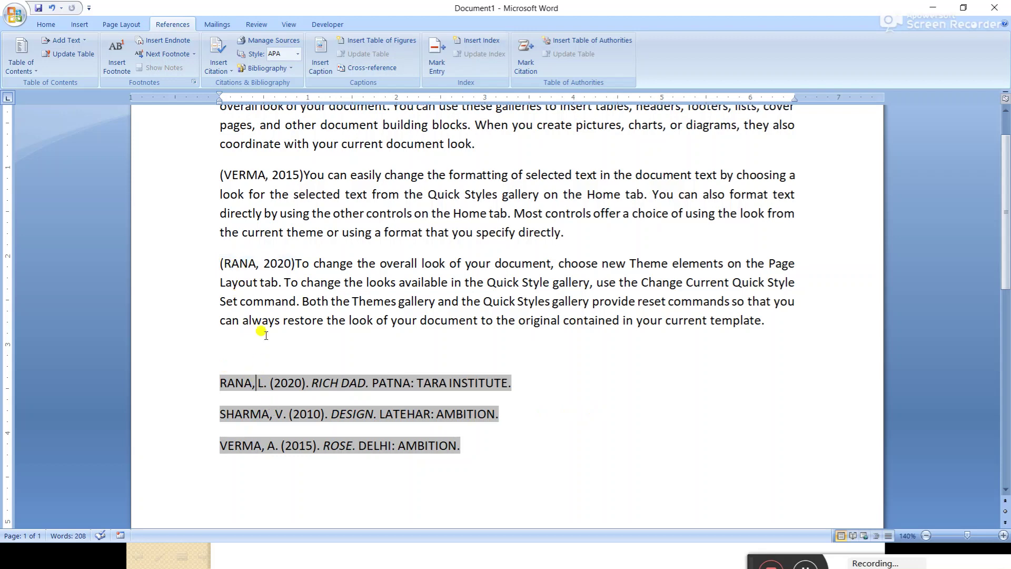
drag(217, 263, 325, 321)
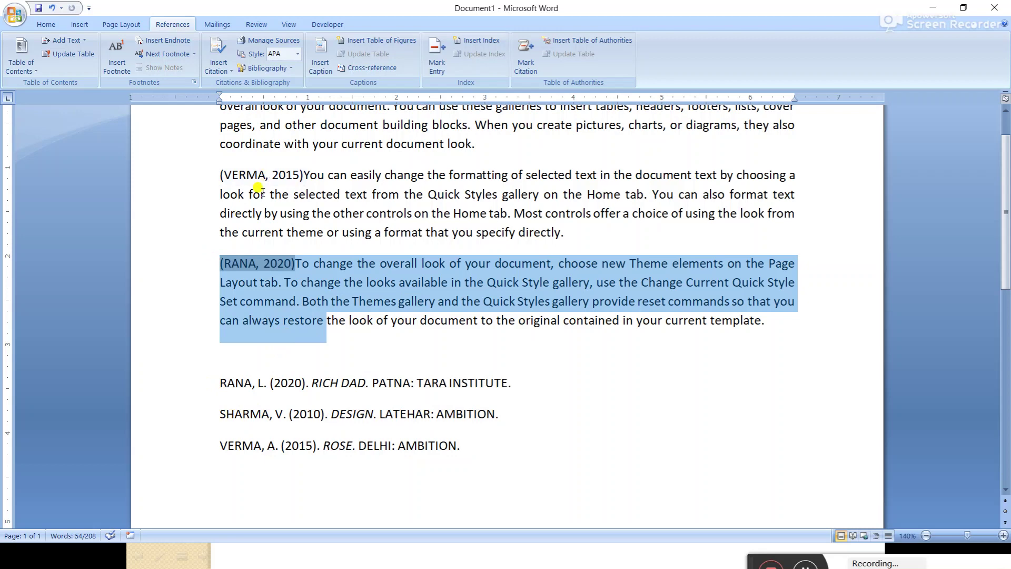
click(528, 419)
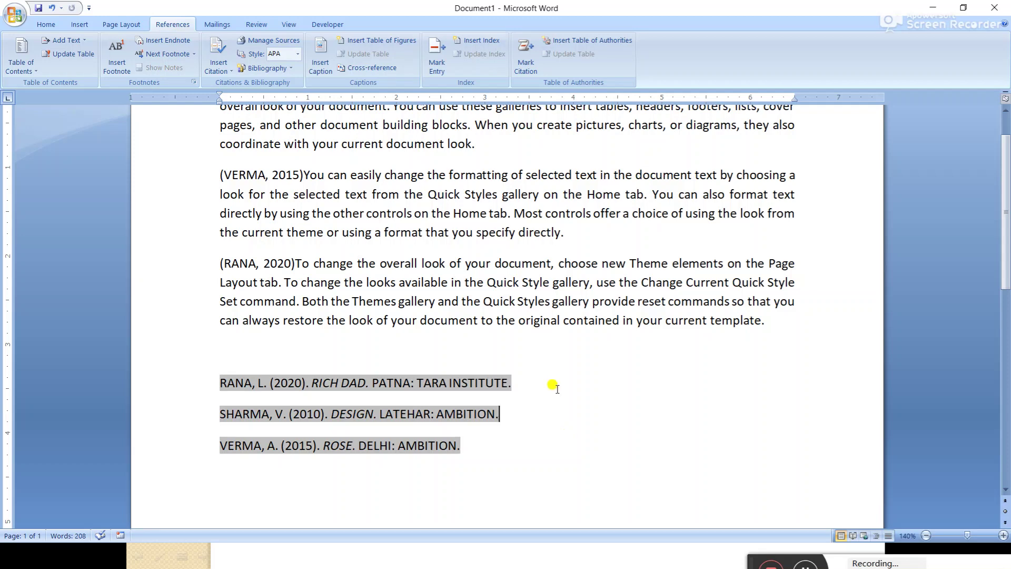
click(551, 363)
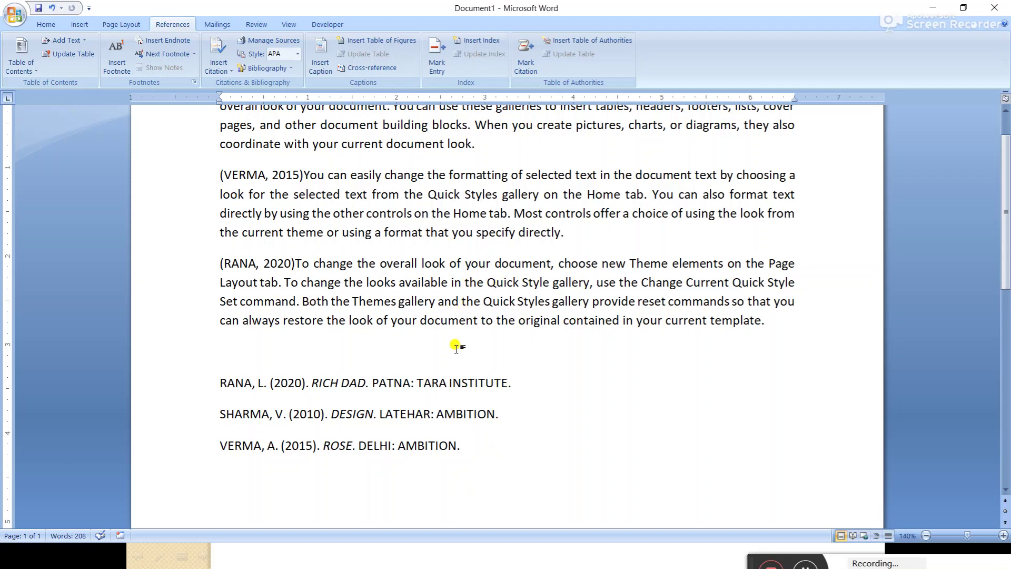
Step: View the Insert Citation and Bibliography slides in the PowerPoint slide show, and return to the Word document
key(alt+Tab)
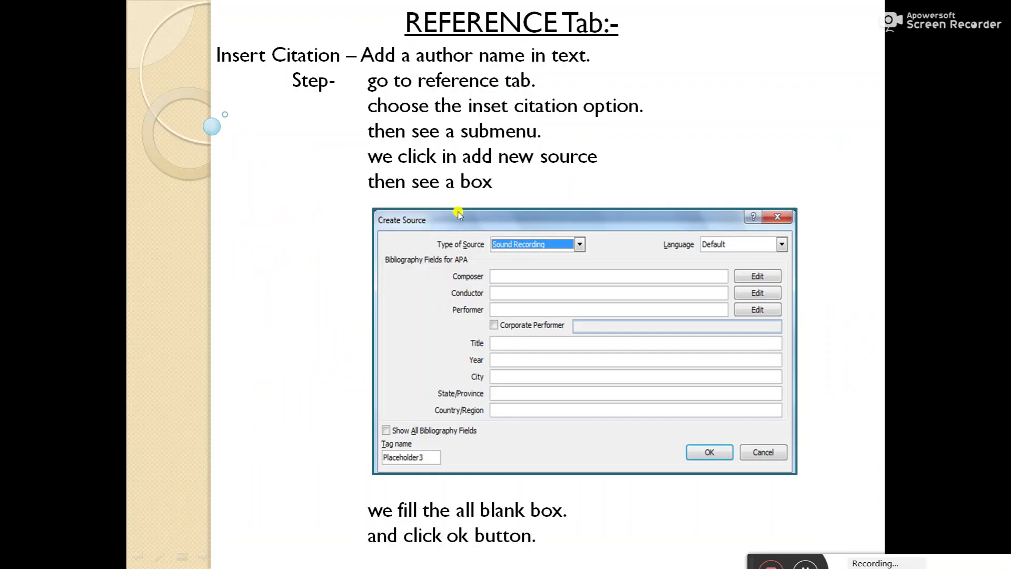
click(458, 213)
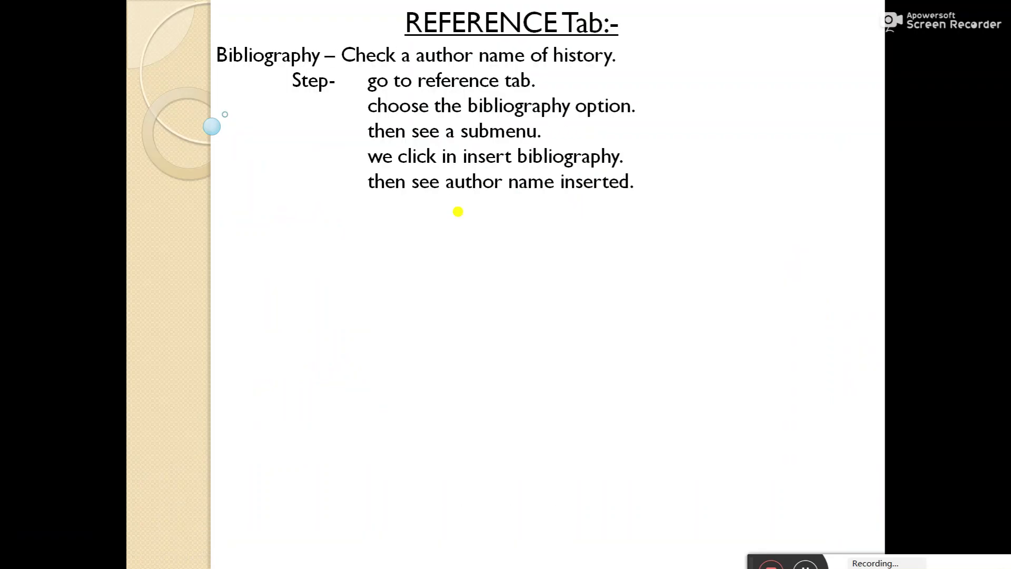
key(Left)
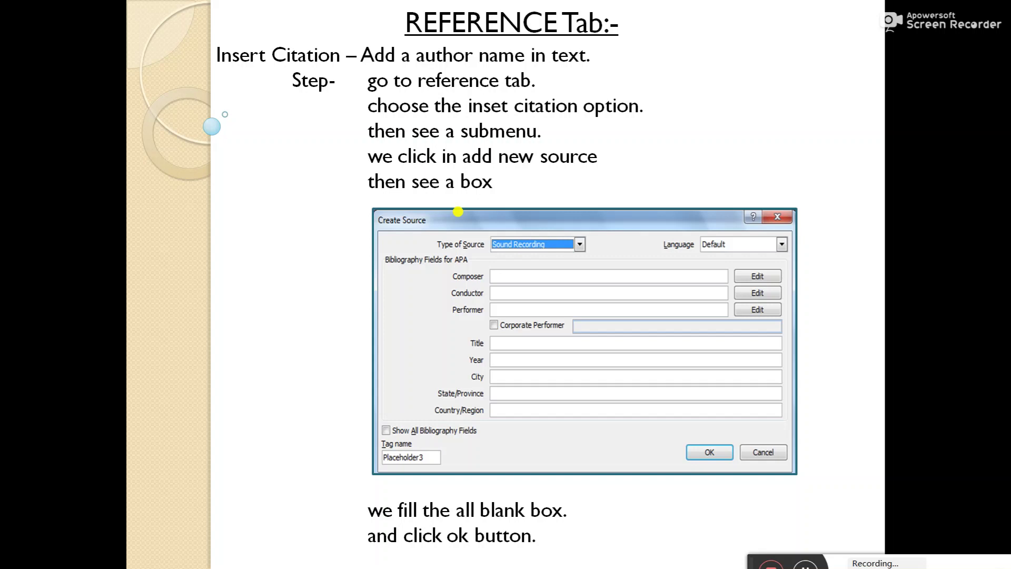
key(alt+Tab)
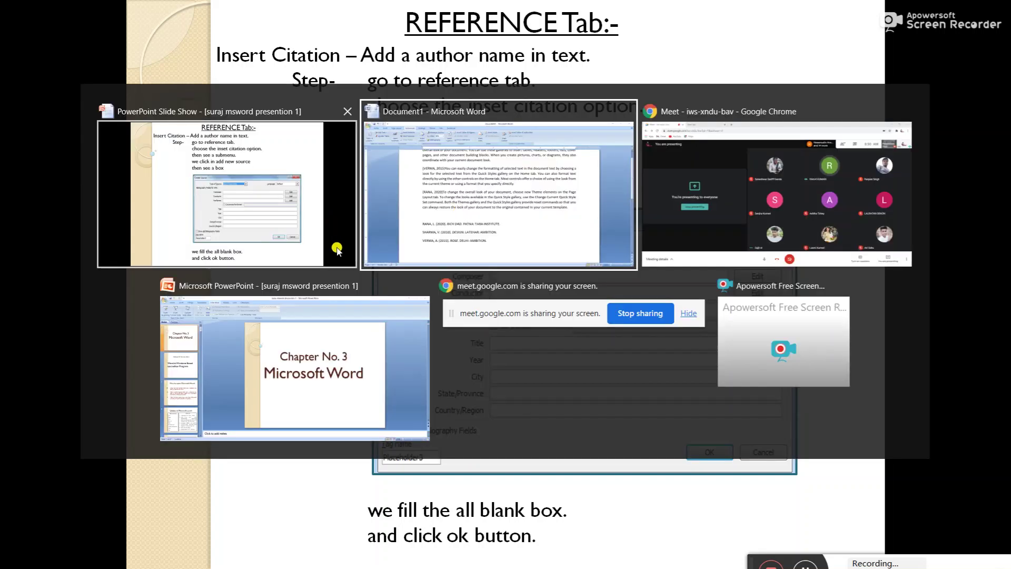
click(456, 217)
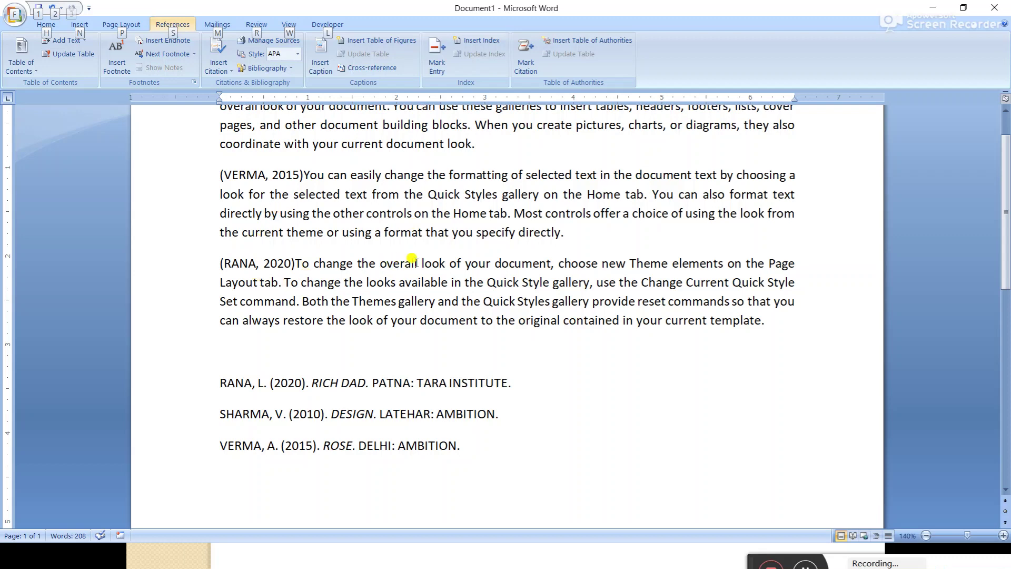
click(438, 264)
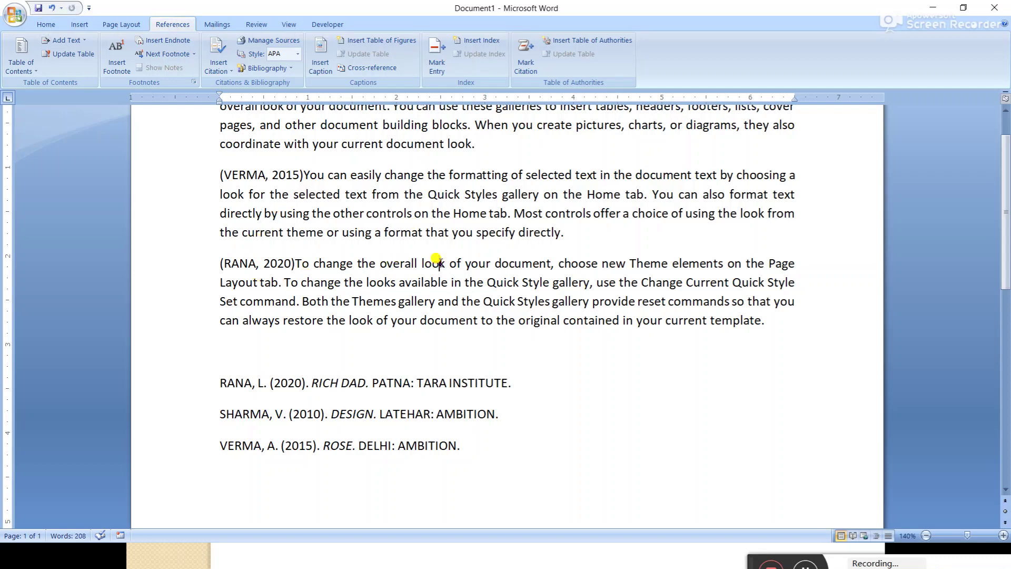
click(229, 73)
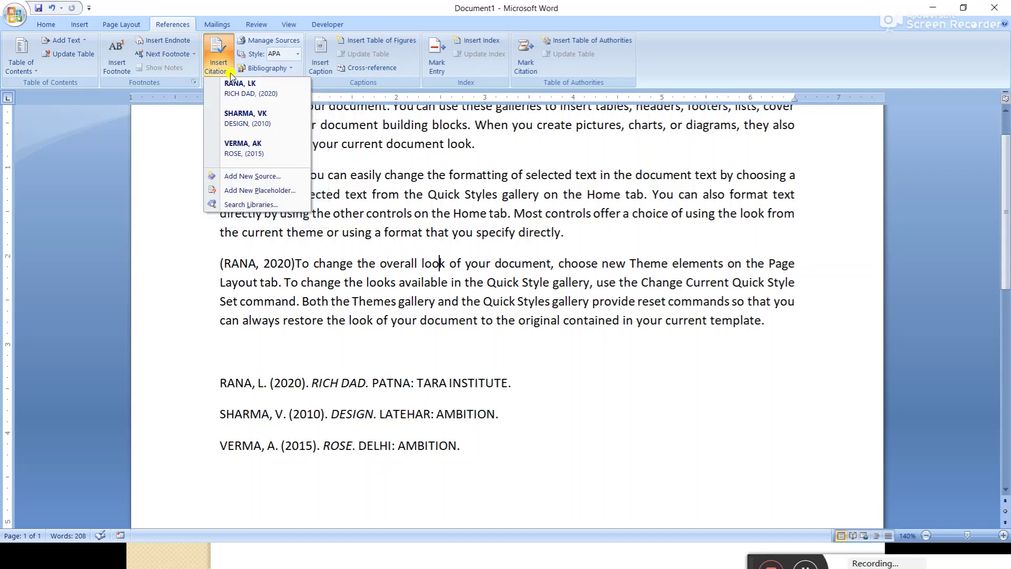
click(256, 176)
click(416, 322)
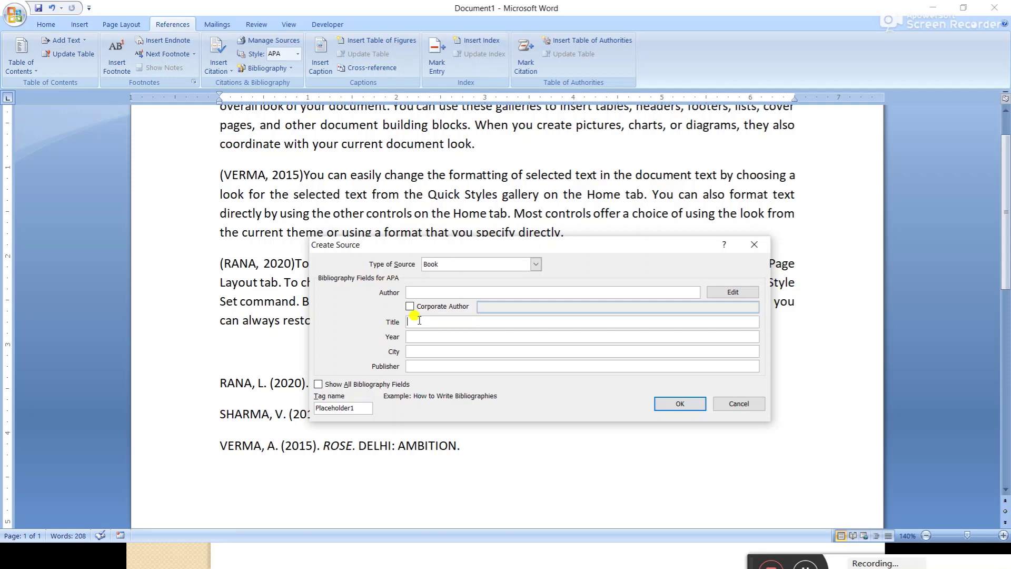
click(732, 404)
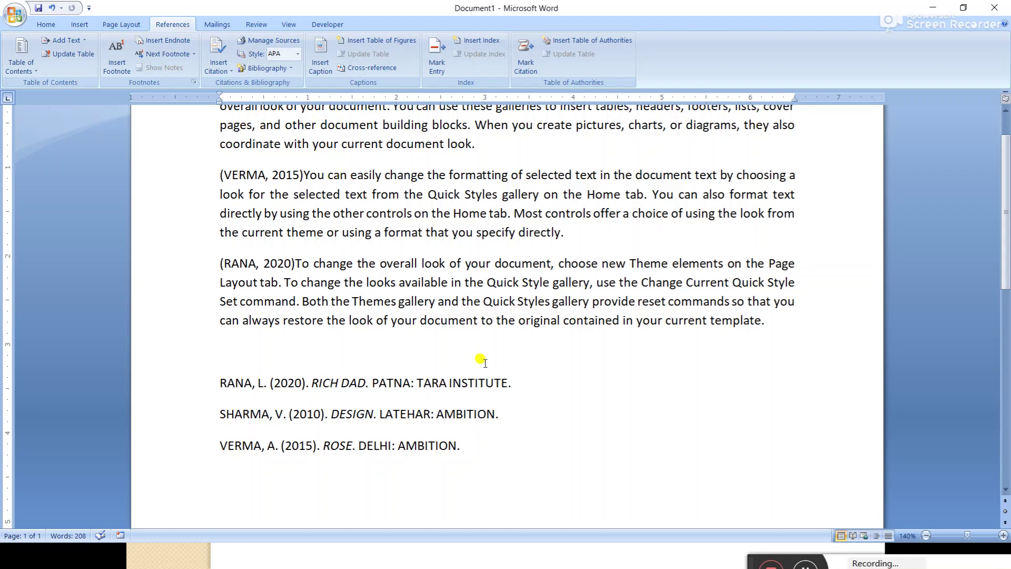
Step: Switch to the PowerPoint slide show and advance to the Bibliography slide
key(alt+Tab)
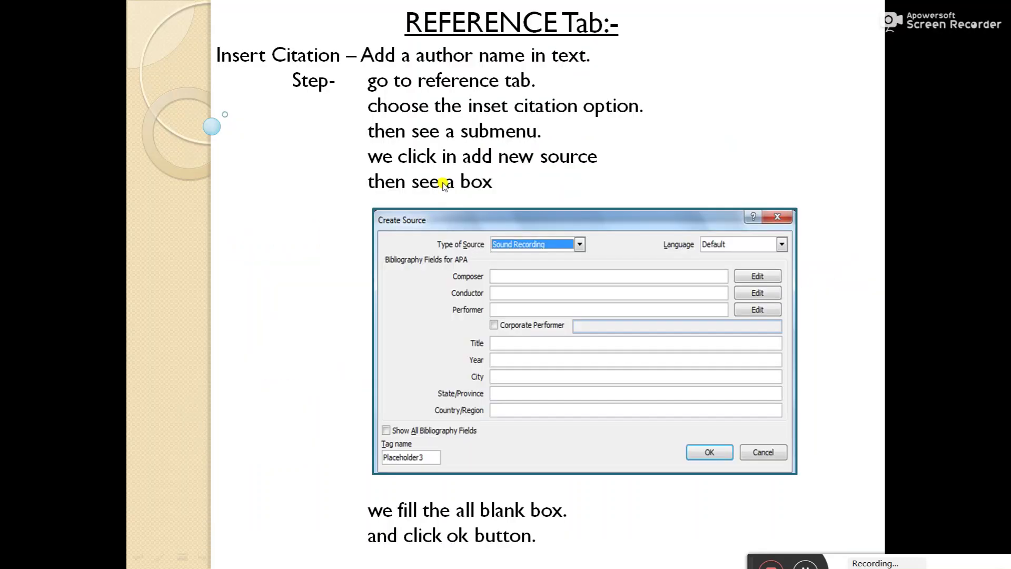
click(444, 184)
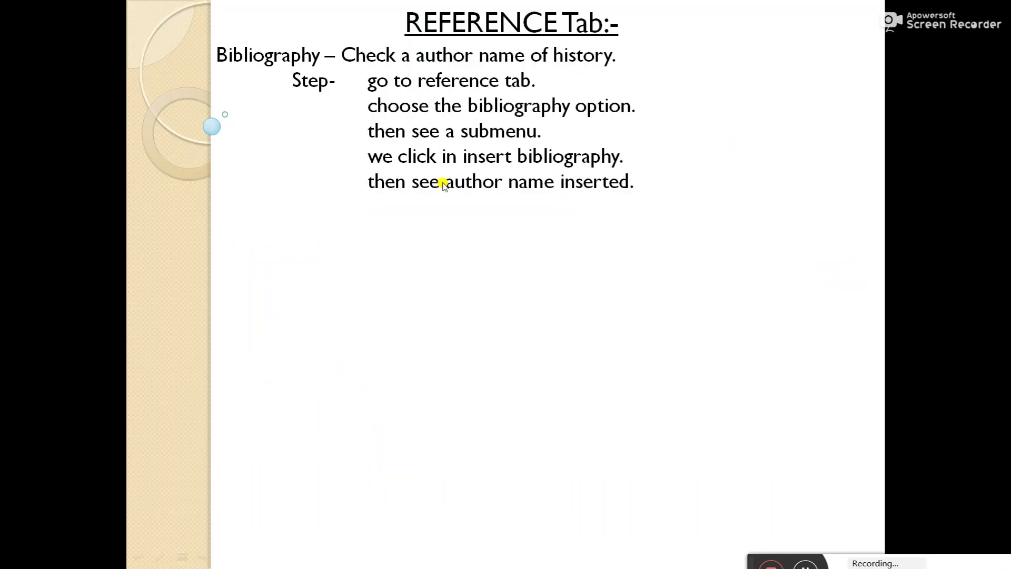